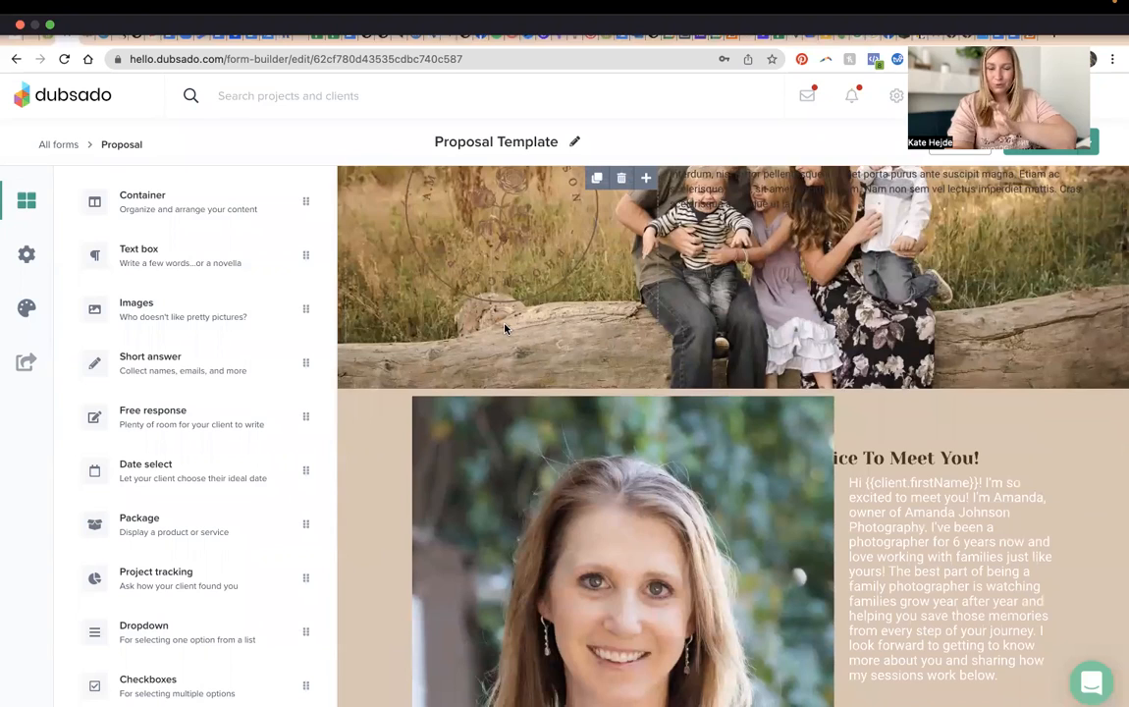
Step: Look through the proposal template's sections down to the empty container, and review the available form elements
{"action": "scroll", "coordinate": [505, 329], "scroll_direction": "down", "scroll_amount": 5}
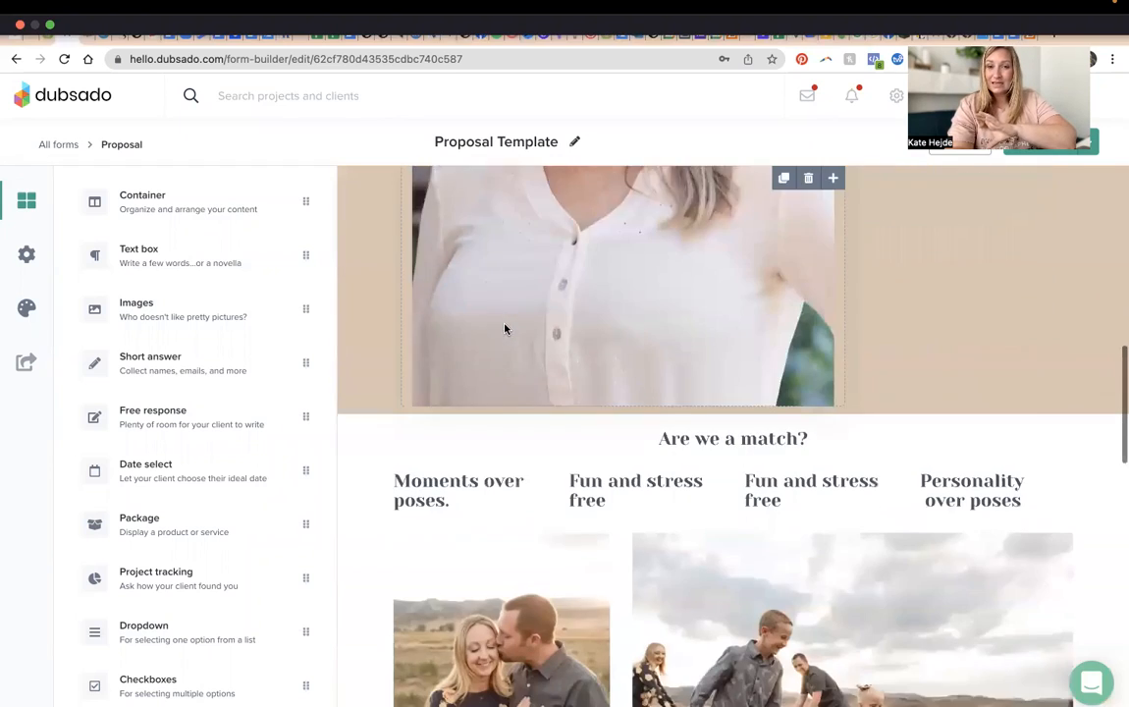
{"action": "scroll", "coordinate": [505, 329], "scroll_direction": "down", "scroll_amount": 2}
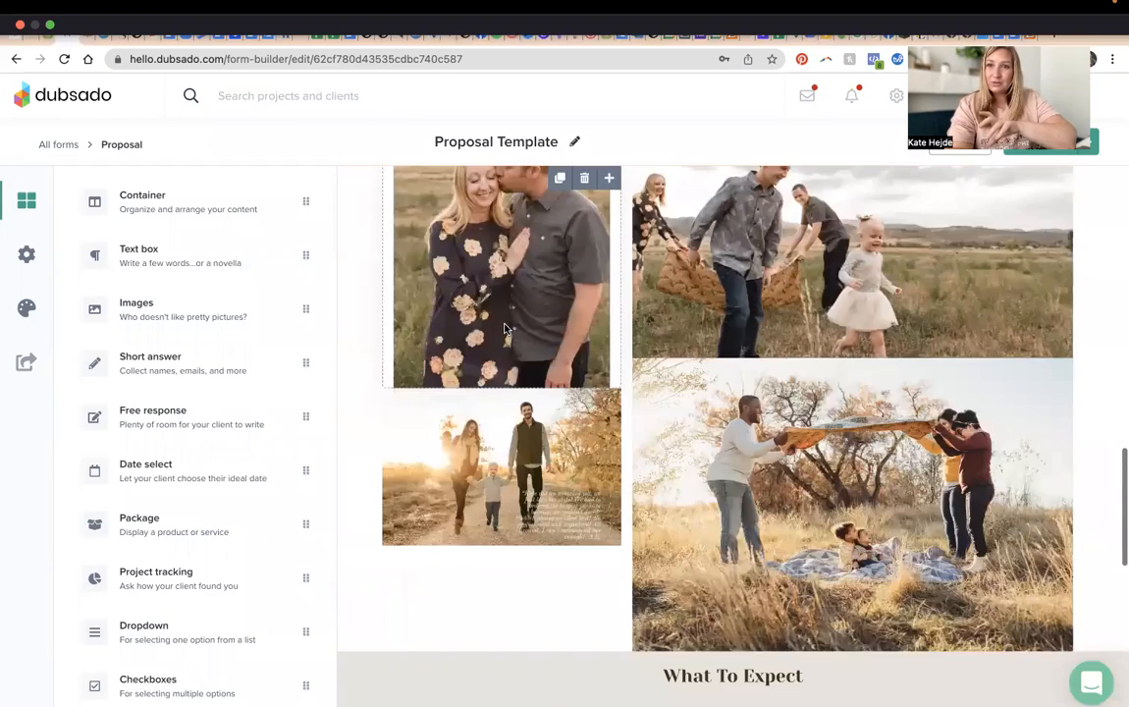
{"action": "scroll", "coordinate": [505, 329], "scroll_direction": "down", "scroll_amount": 8}
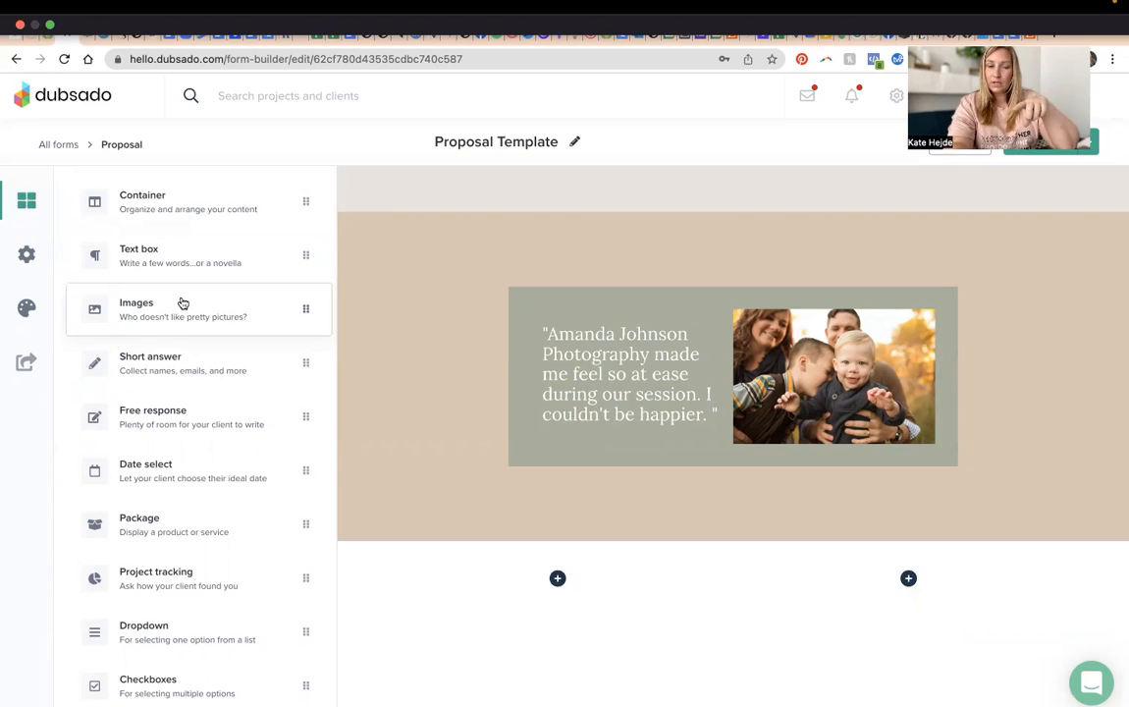
{"action": "scroll", "coordinate": [181, 303], "scroll_direction": "down", "scroll_amount": 1}
{"action": "scroll", "coordinate": [182, 305], "scroll_direction": "up", "scroll_amount": 1}
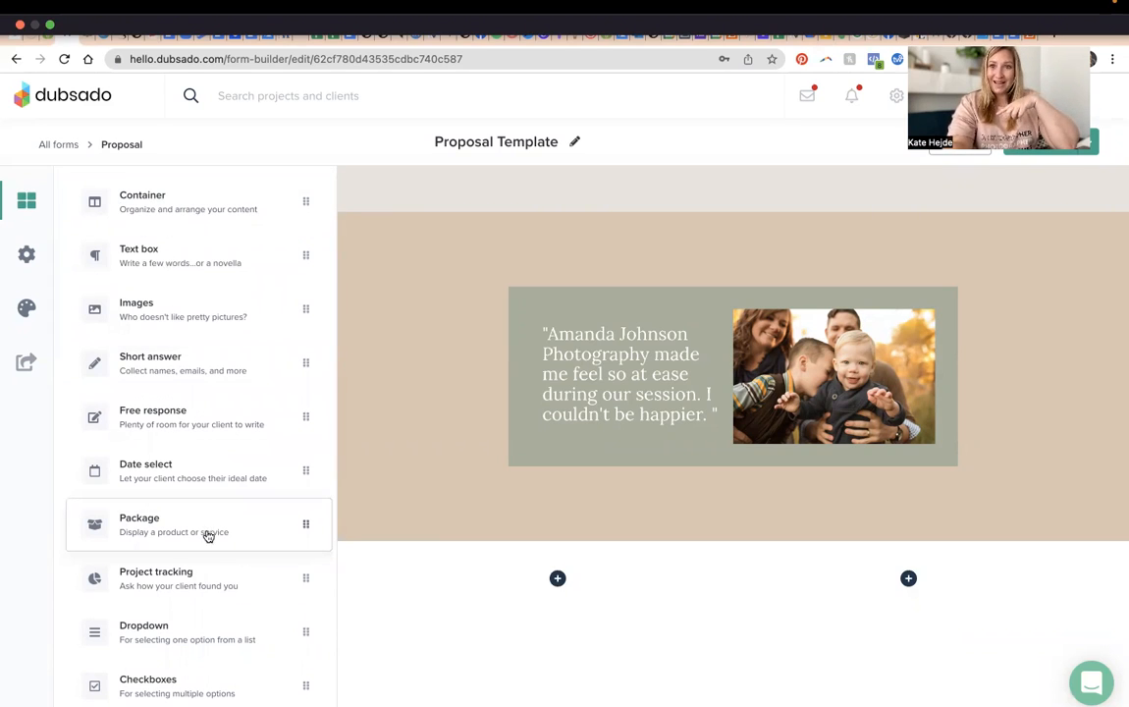
{"action": "scroll", "coordinate": [215, 579], "scroll_direction": "down", "scroll_amount": 3}
{"action": "scroll", "coordinate": [217, 578], "scroll_direction": "down", "scroll_amount": 3}
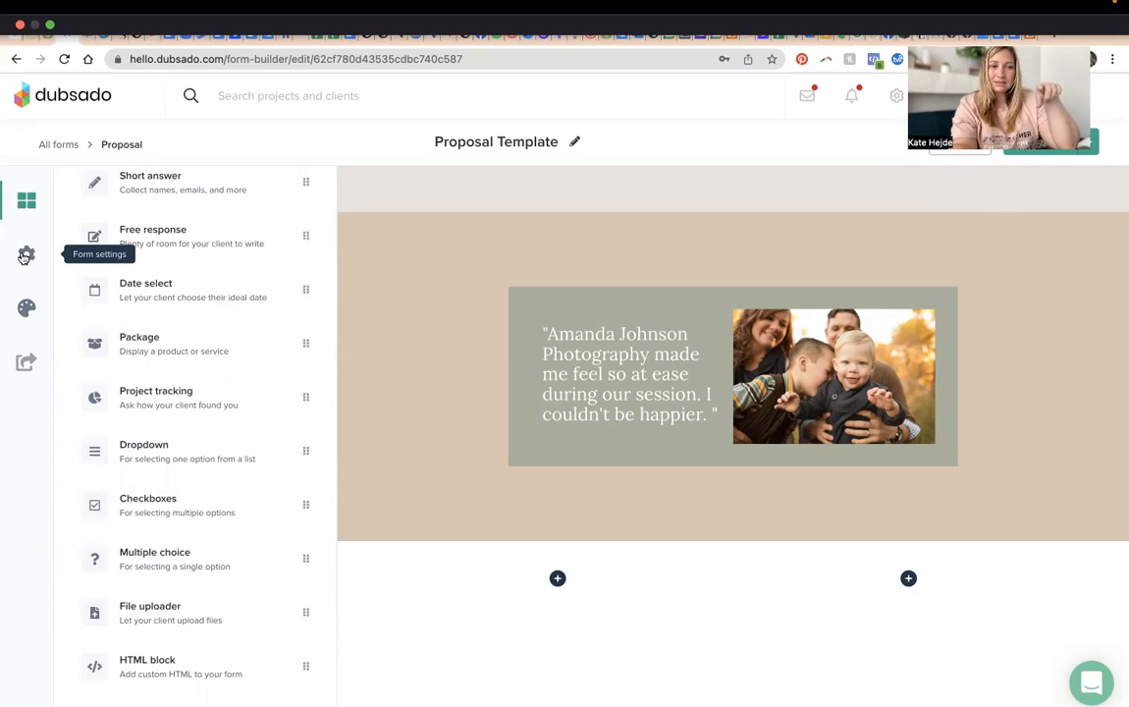
Step: Review the proposal's form settings, from the proposal and invoice options through expiration date, completion alert, password protection and legacy mode
{"action": "left_click", "coordinate": [25, 256]}
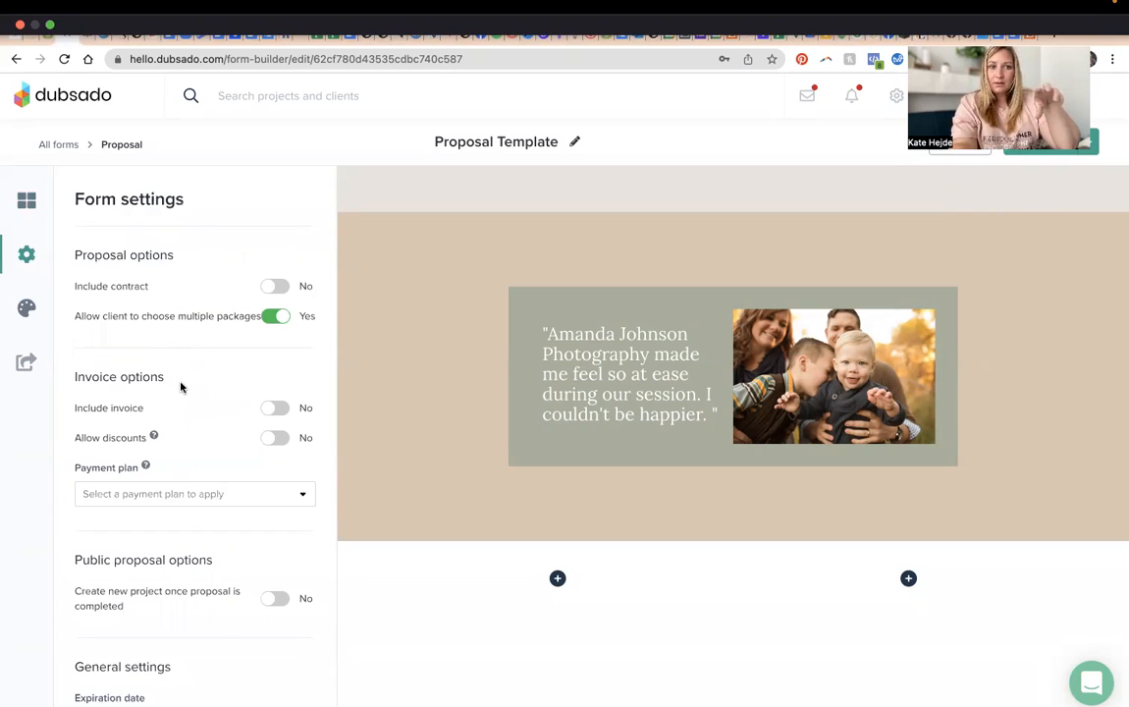
{"action": "scroll", "coordinate": [181, 387], "scroll_direction": "down", "scroll_amount": 5}
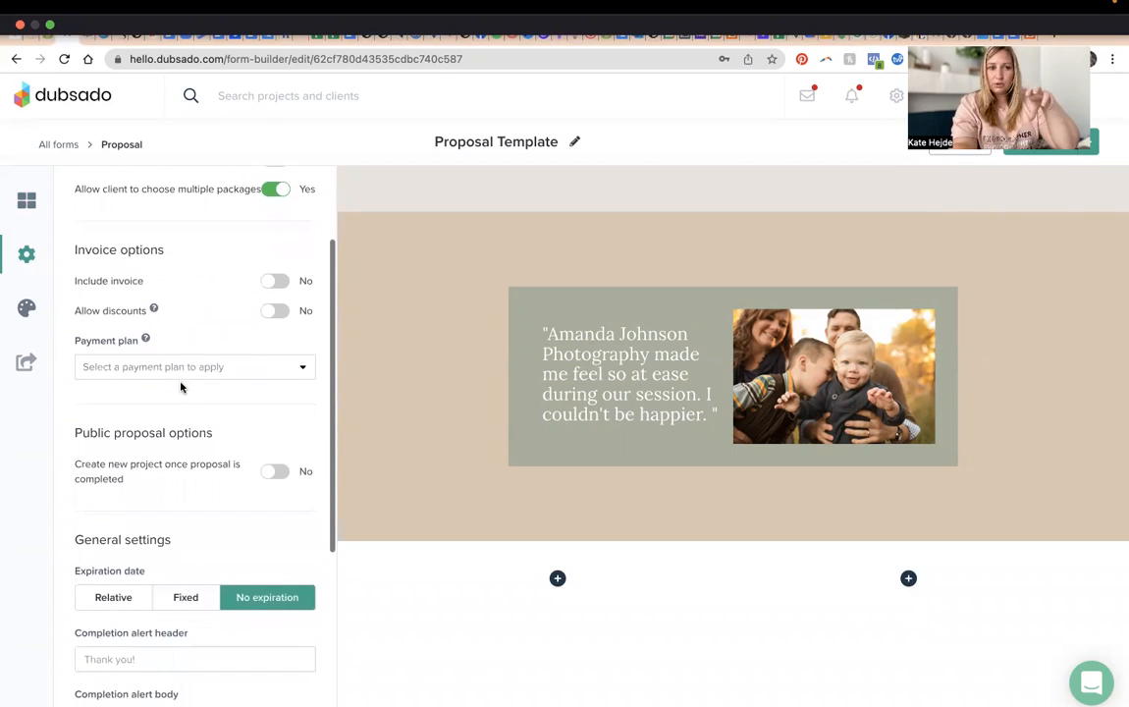
{"action": "scroll", "coordinate": [181, 387], "scroll_direction": "down", "scroll_amount": 3}
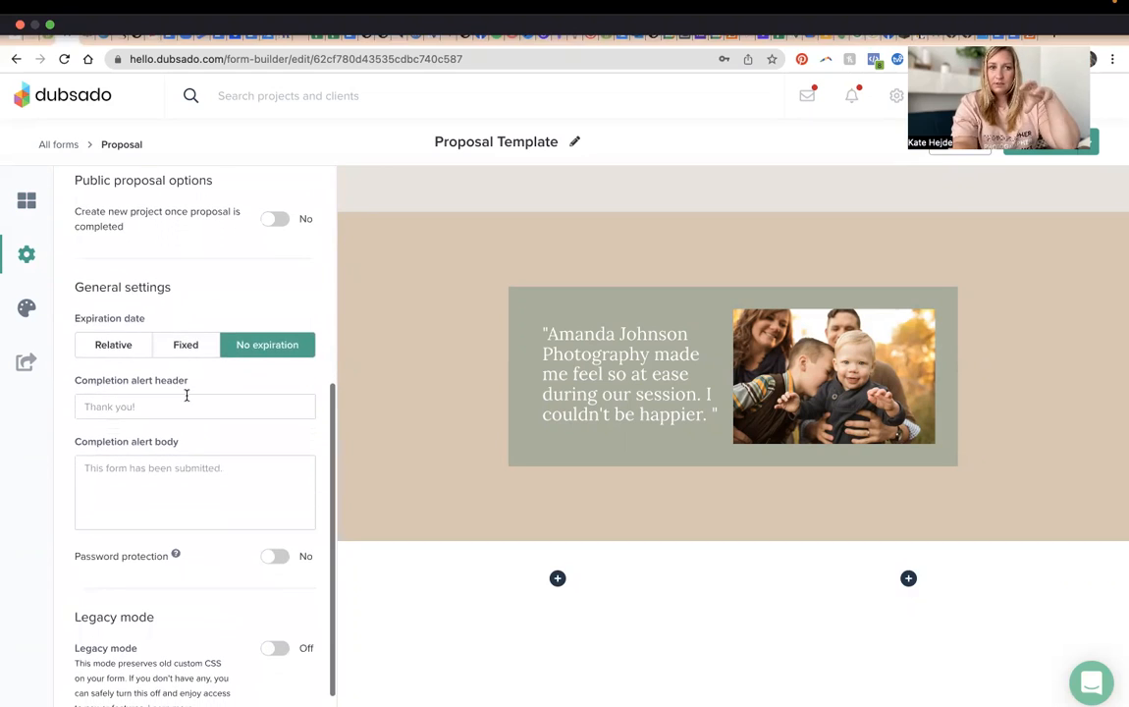
{"action": "scroll", "coordinate": [195, 425], "scroll_direction": "up", "scroll_amount": 1}
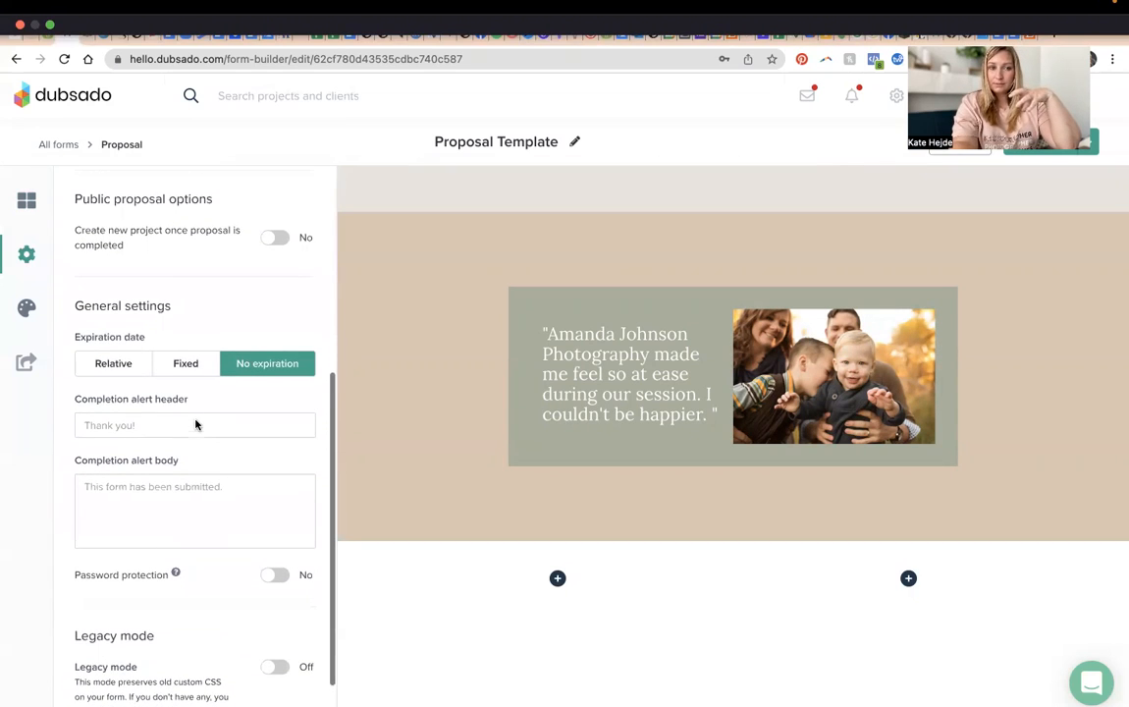
{"action": "scroll", "coordinate": [195, 425], "scroll_direction": "down", "scroll_amount": 1}
{"action": "scroll", "coordinate": [194, 425], "scroll_direction": "down", "scroll_amount": 2}
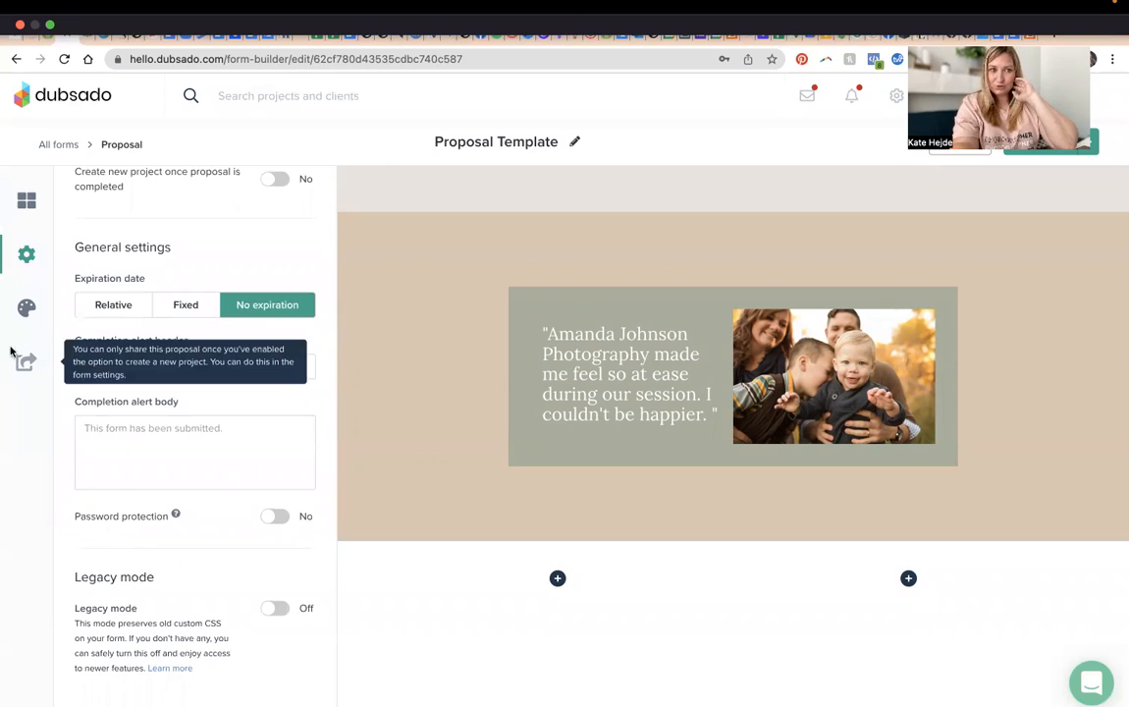
Step: Open the form styling's custom CSS and examine its font imports, heading and paragraph rules, and package table header style
{"action": "left_click", "coordinate": [26, 310]}
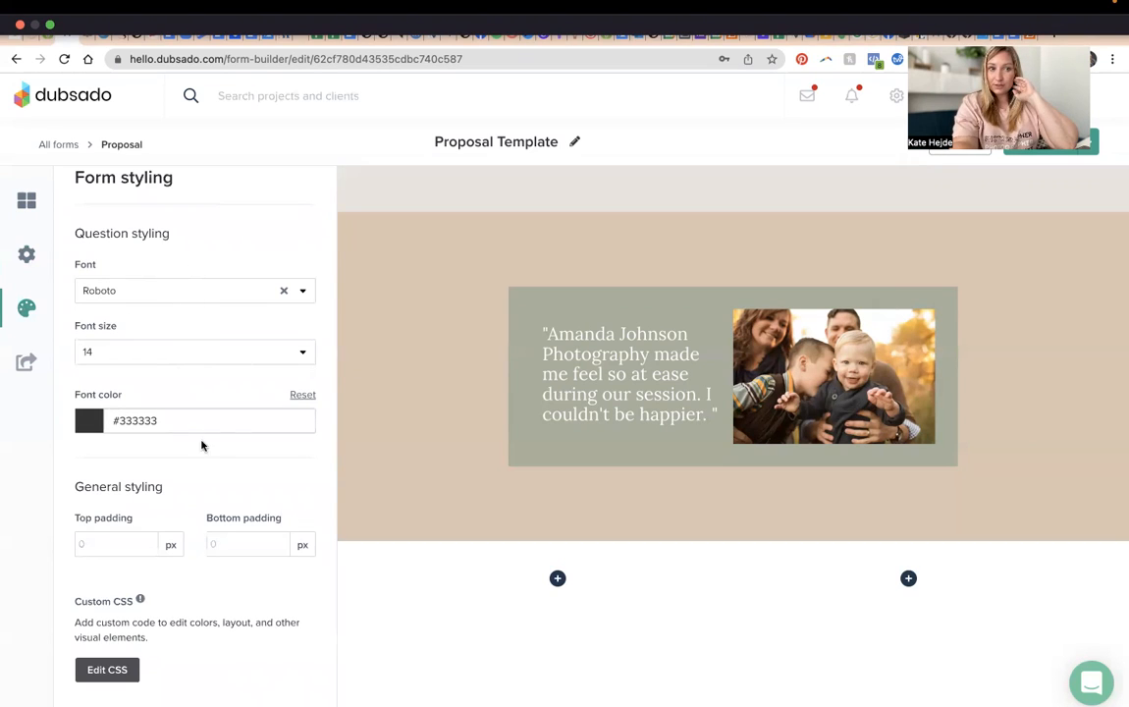
{"action": "left_click", "coordinate": [108, 672]}
{"action": "scroll", "coordinate": [192, 505], "scroll_direction": "down", "scroll_amount": 3}
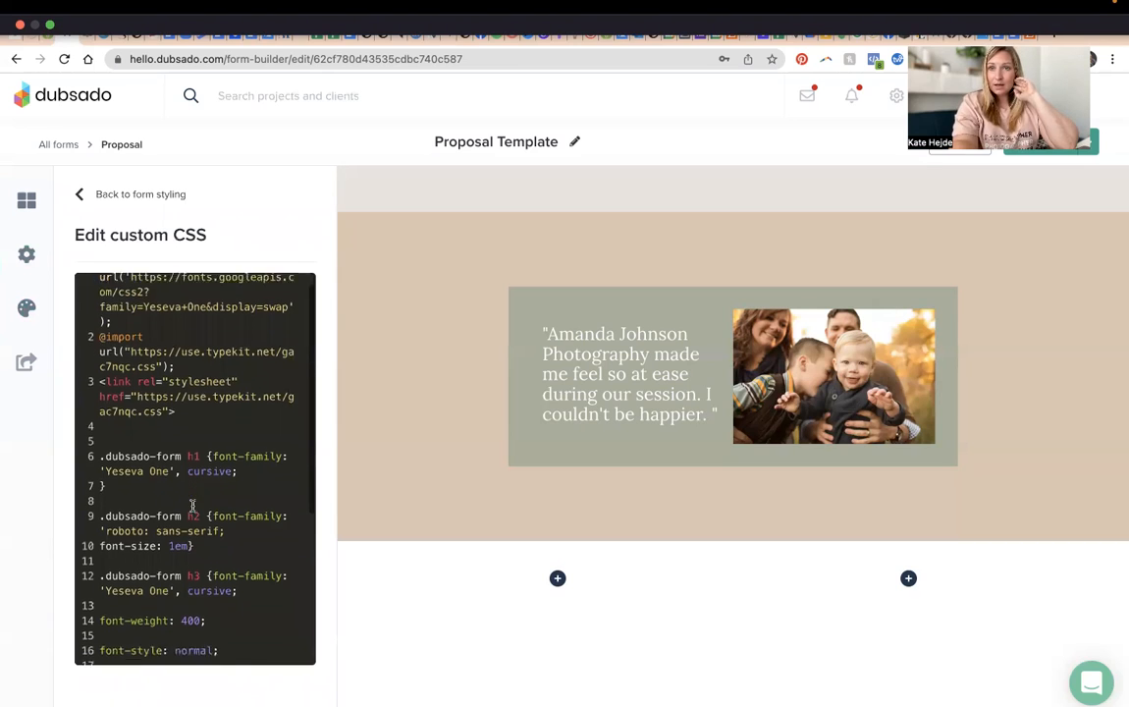
{"action": "scroll", "coordinate": [193, 504], "scroll_direction": "down", "scroll_amount": 5}
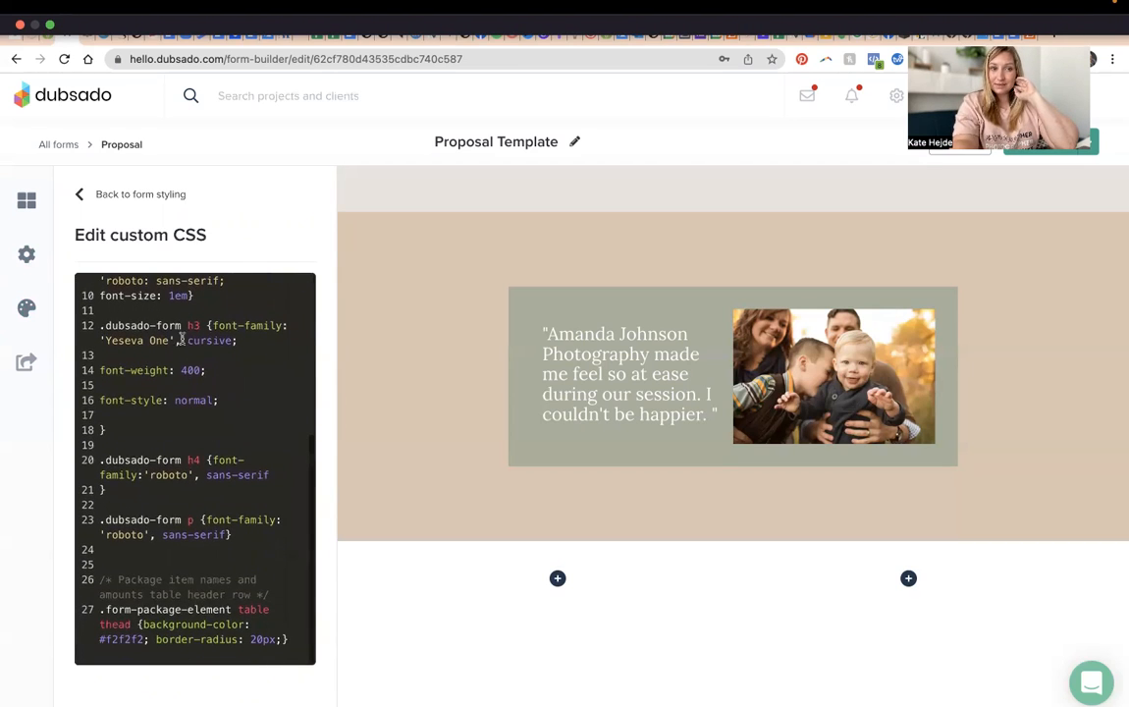
{"action": "scroll", "coordinate": [201, 577], "scroll_direction": "up", "scroll_amount": 10}
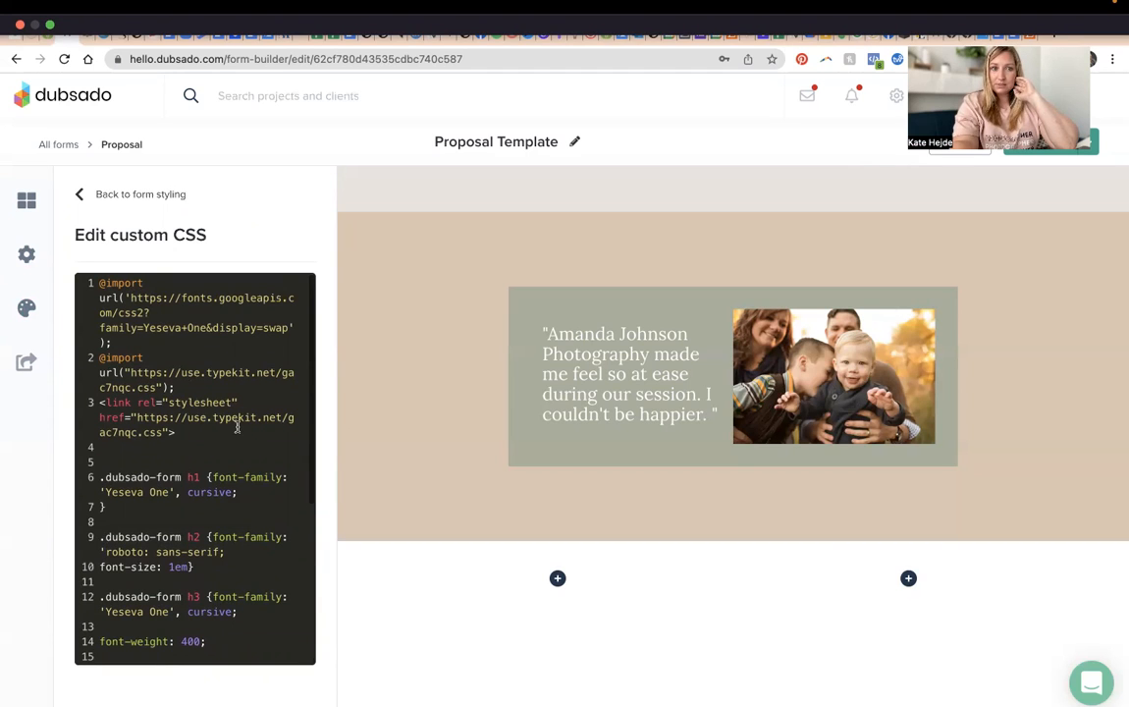
{"action": "scroll", "coordinate": [574, 413], "scroll_direction": "up", "scroll_amount": 5}
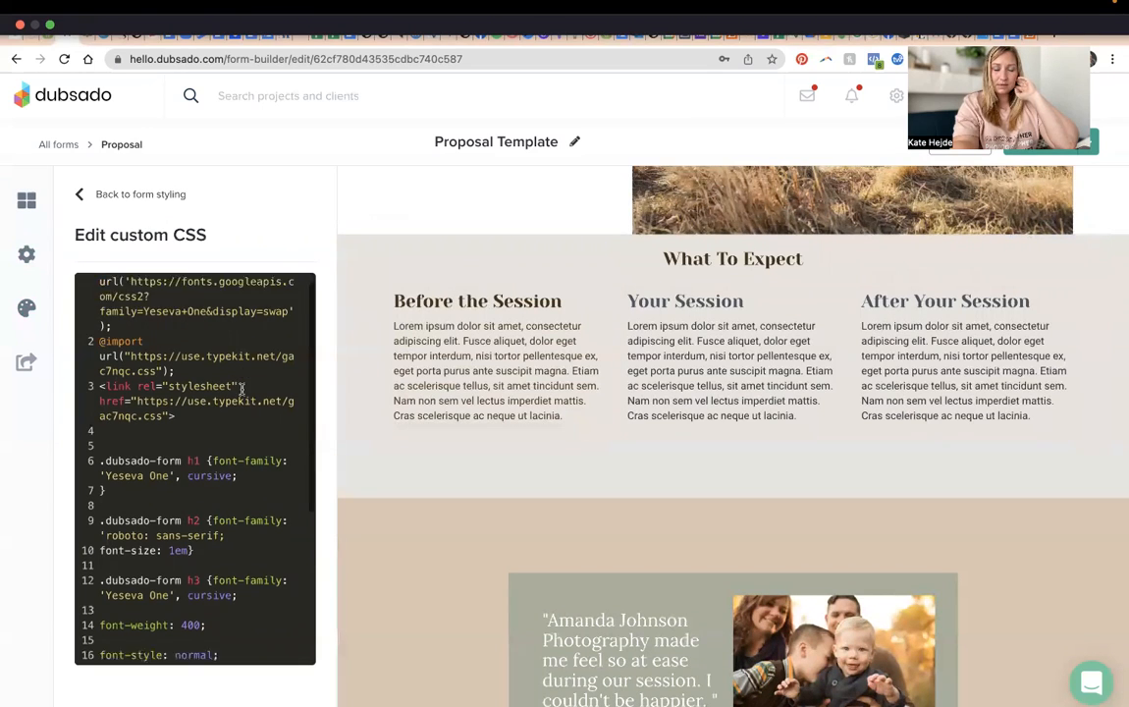
{"action": "scroll", "coordinate": [236, 373], "scroll_direction": "down", "scroll_amount": 2}
{"action": "scroll", "coordinate": [242, 390], "scroll_direction": "down", "scroll_amount": 2}
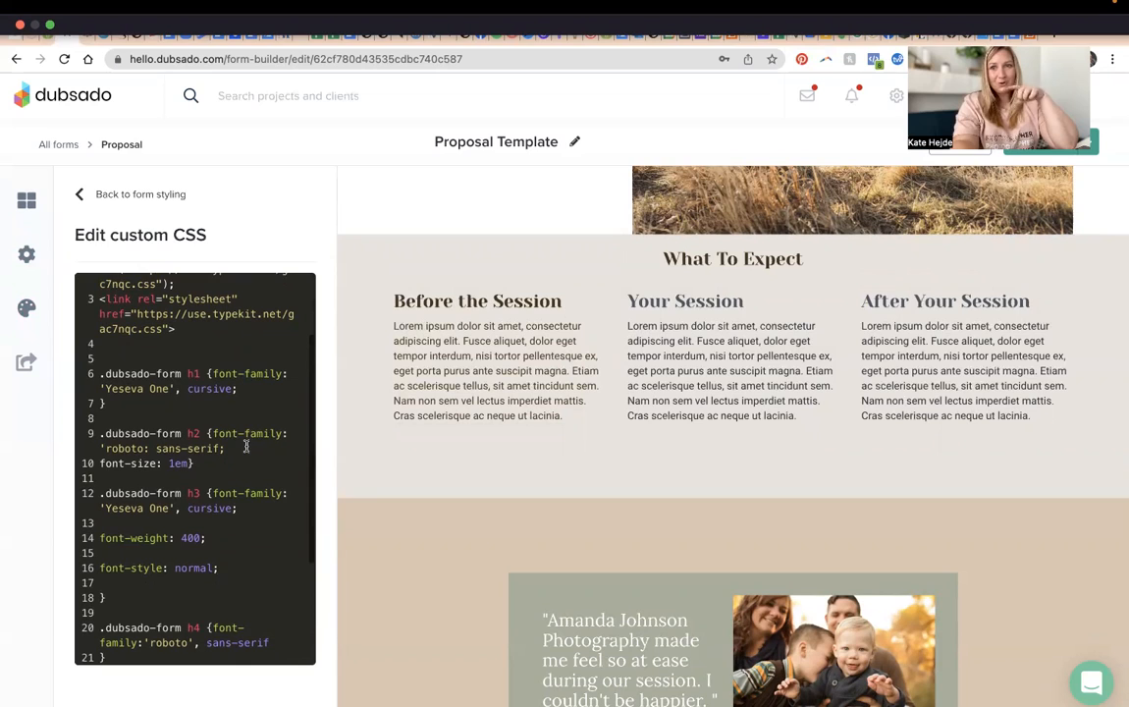
{"action": "scroll", "coordinate": [246, 447], "scroll_direction": "down", "scroll_amount": 4}
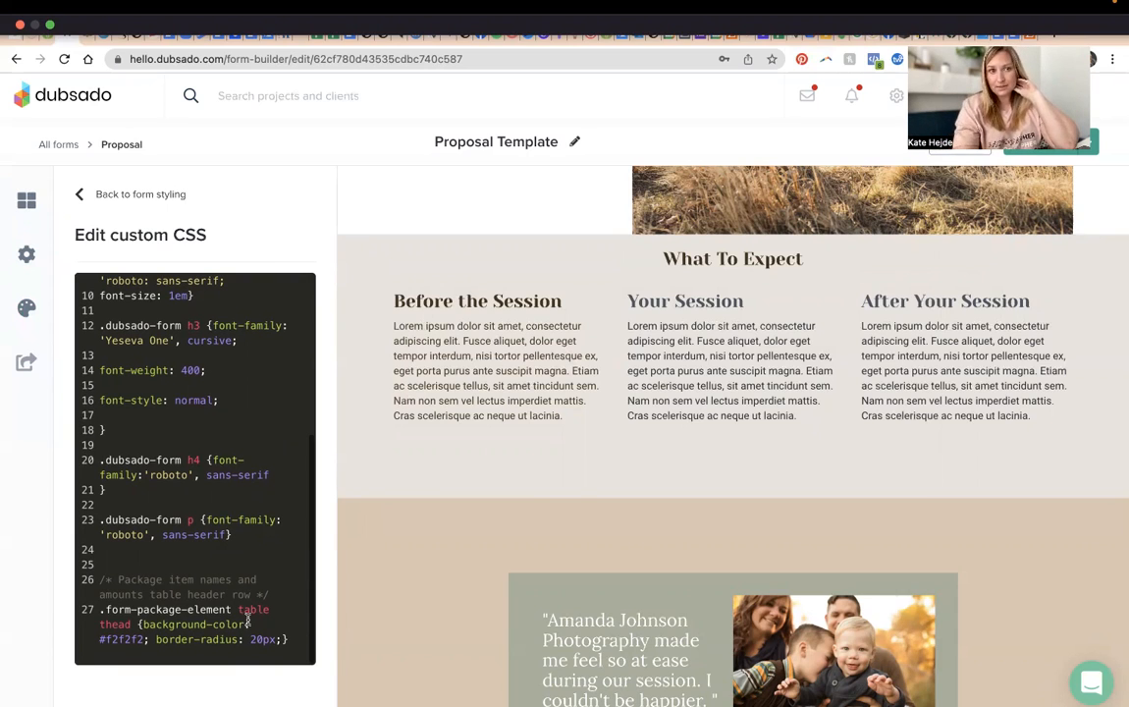
Step: Give the empty container below the testimonial three columns and a container width of 100%
{"action": "left_click", "coordinate": [27, 204]}
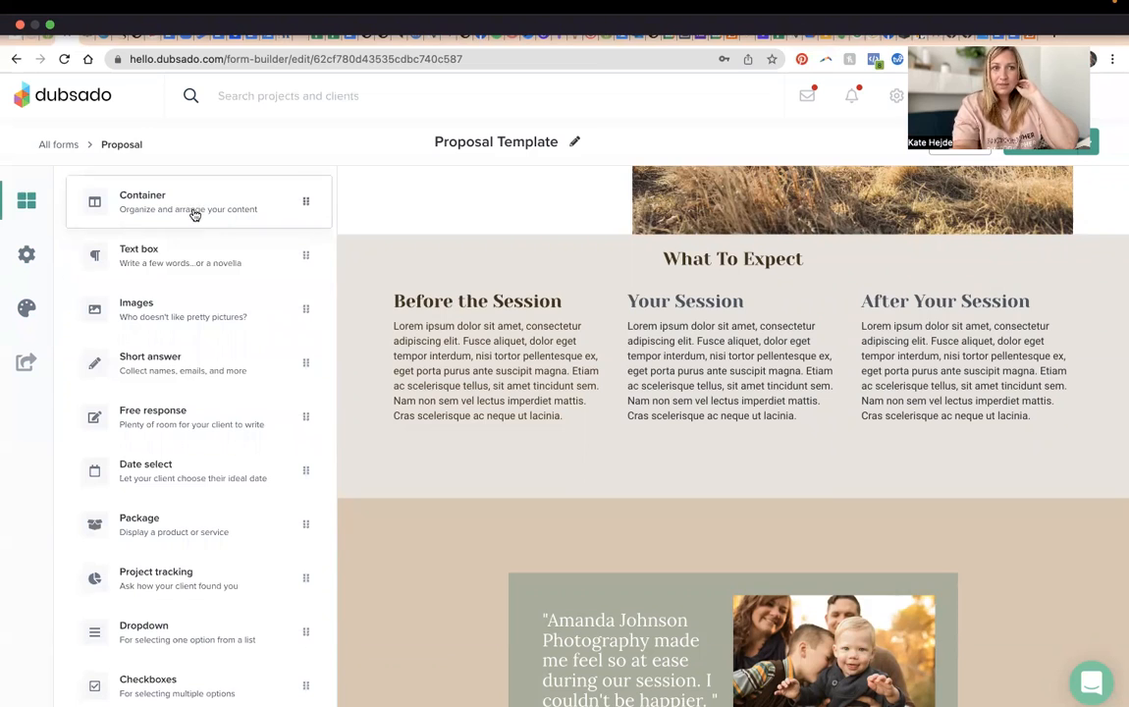
{"action": "scroll", "coordinate": [359, 321], "scroll_direction": "down", "scroll_amount": 3}
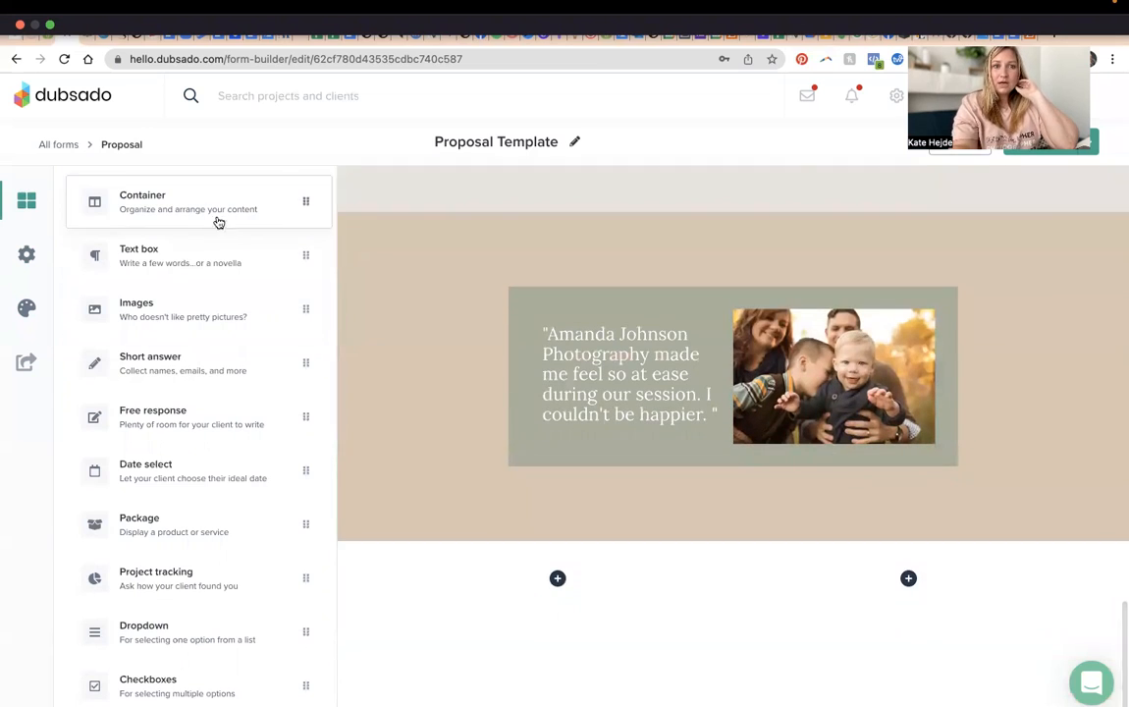
{"action": "left_click", "coordinate": [433, 524]}
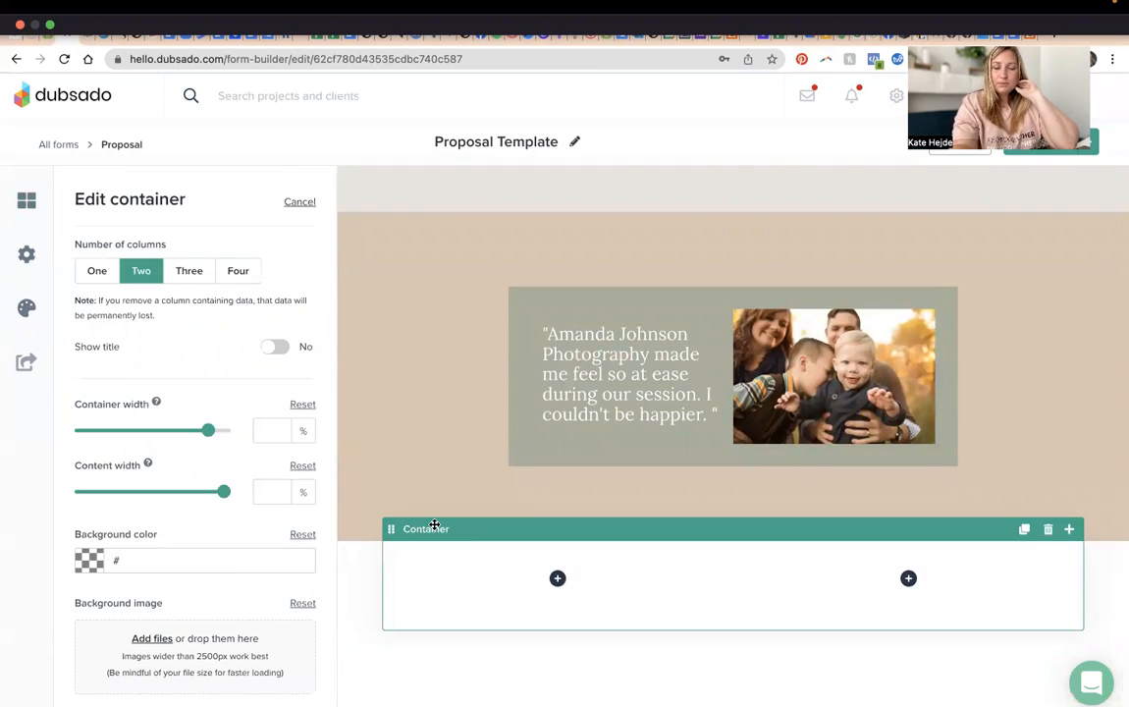
{"action": "left_click", "coordinate": [97, 279]}
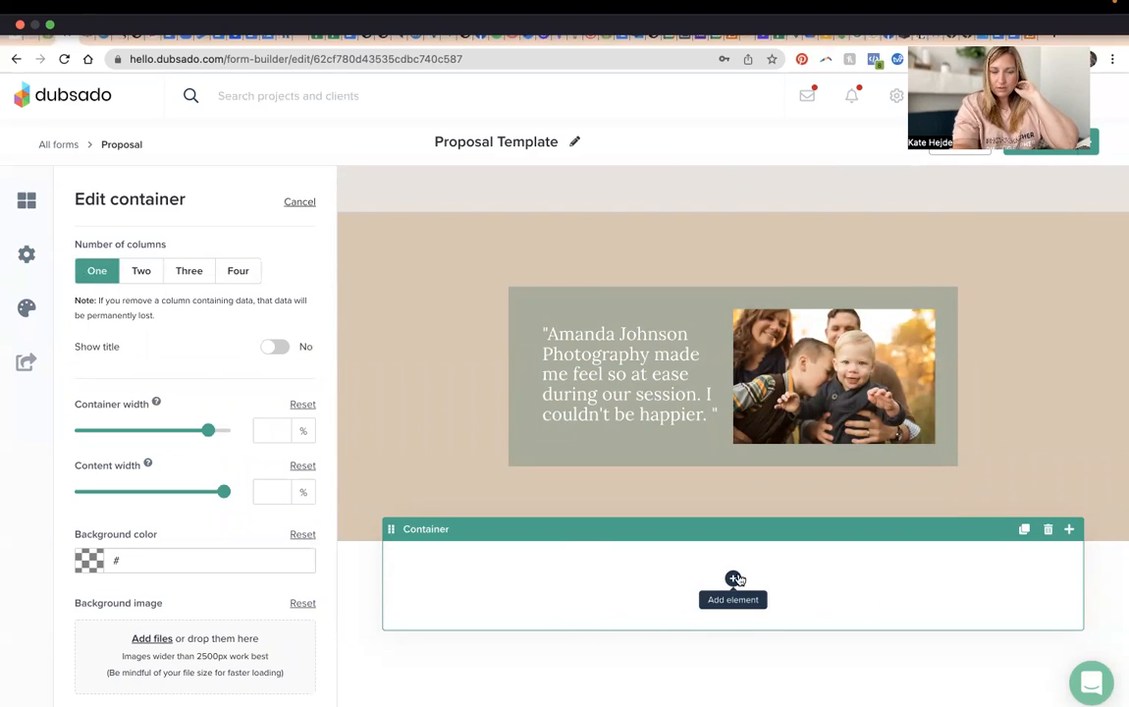
{"action": "left_click", "coordinate": [186, 272]}
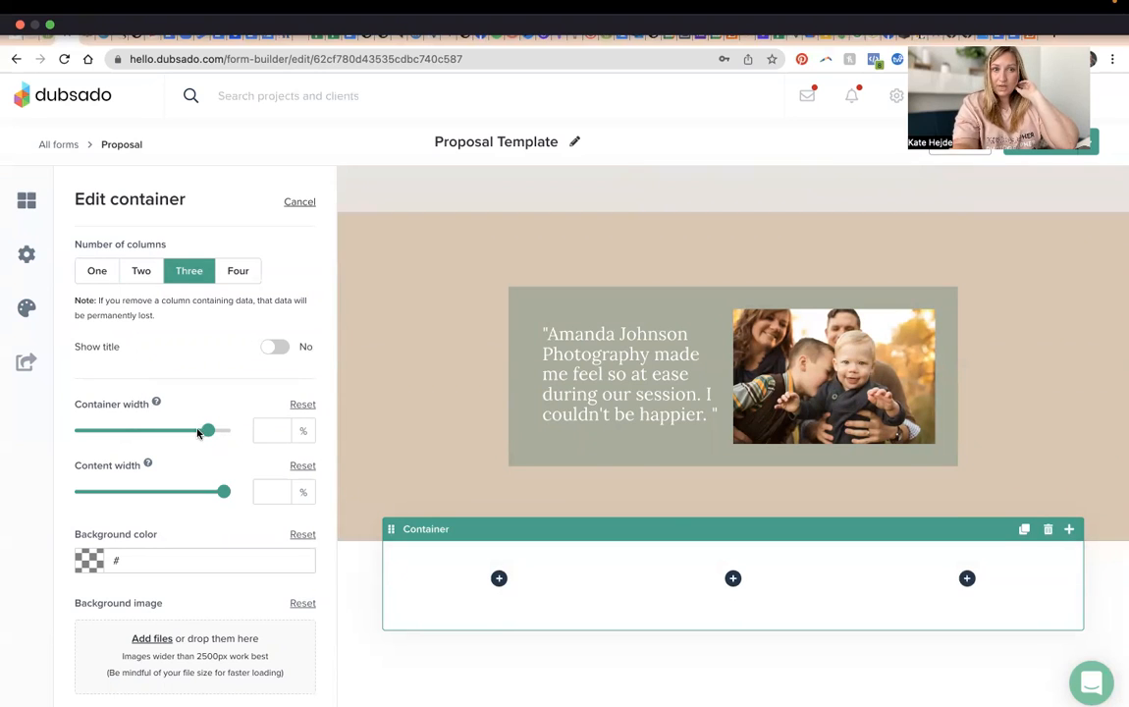
{"action": "left_click_drag", "start_coordinate": [209, 430], "coordinate": [296, 432]}
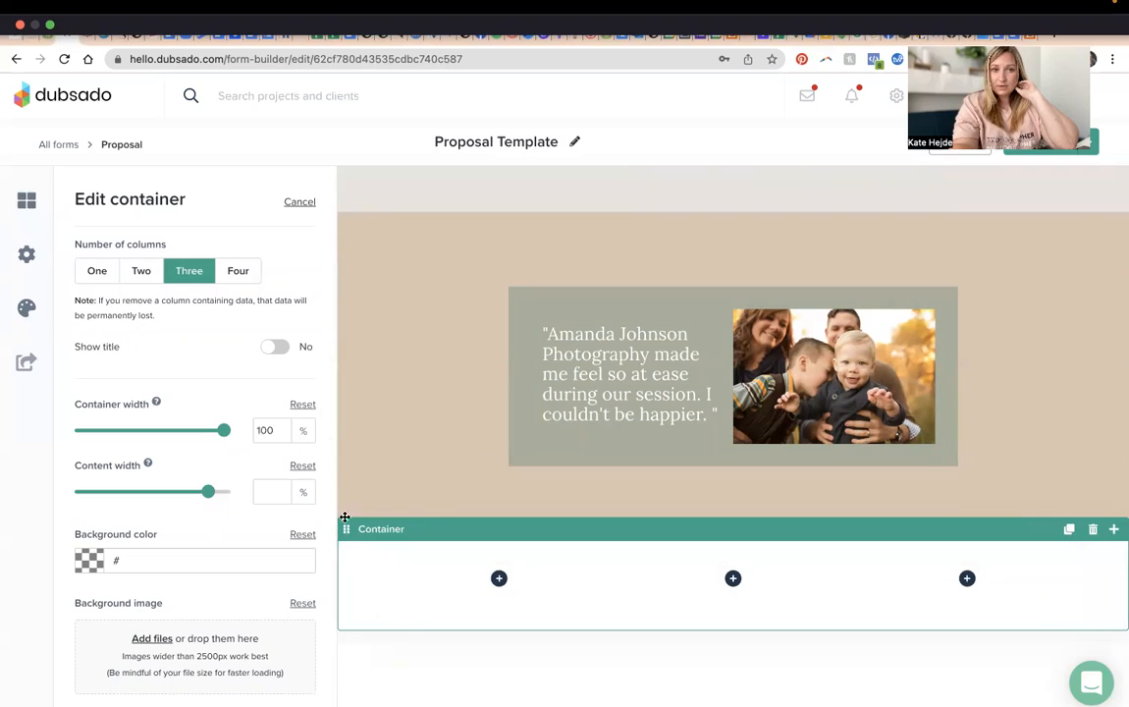
Step: Review the settings of the beige outer and green nested testimonial containers, and set the outer container's content width to 89%
{"action": "left_click", "coordinate": [347, 239]}
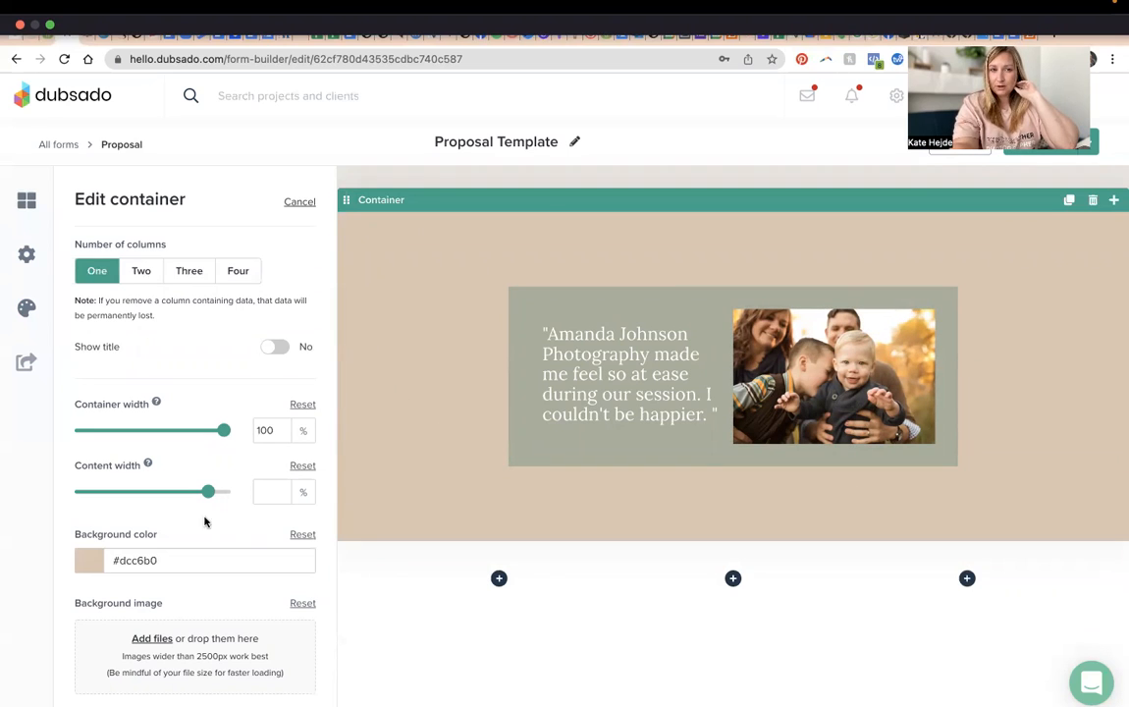
{"action": "scroll", "coordinate": [161, 550], "scroll_direction": "down", "scroll_amount": 3}
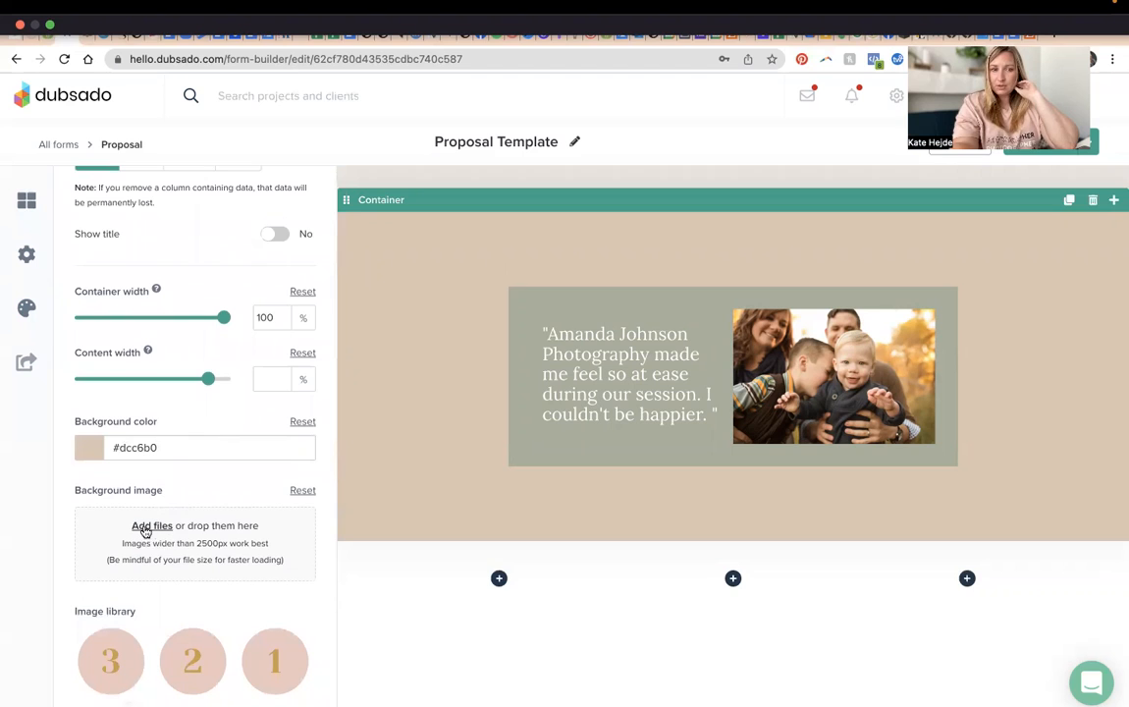
{"action": "scroll", "coordinate": [172, 583], "scroll_direction": "down", "scroll_amount": 2}
{"action": "scroll", "coordinate": [172, 583], "scroll_direction": "up", "scroll_amount": 1}
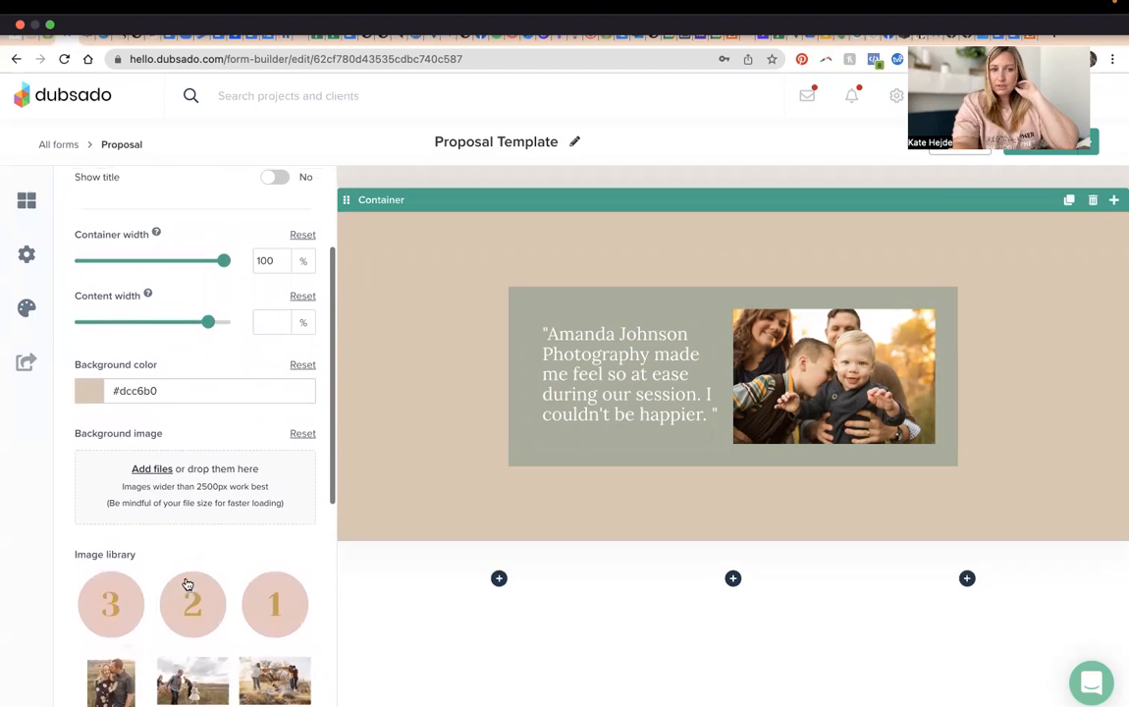
{"action": "left_click", "coordinate": [404, 568]}
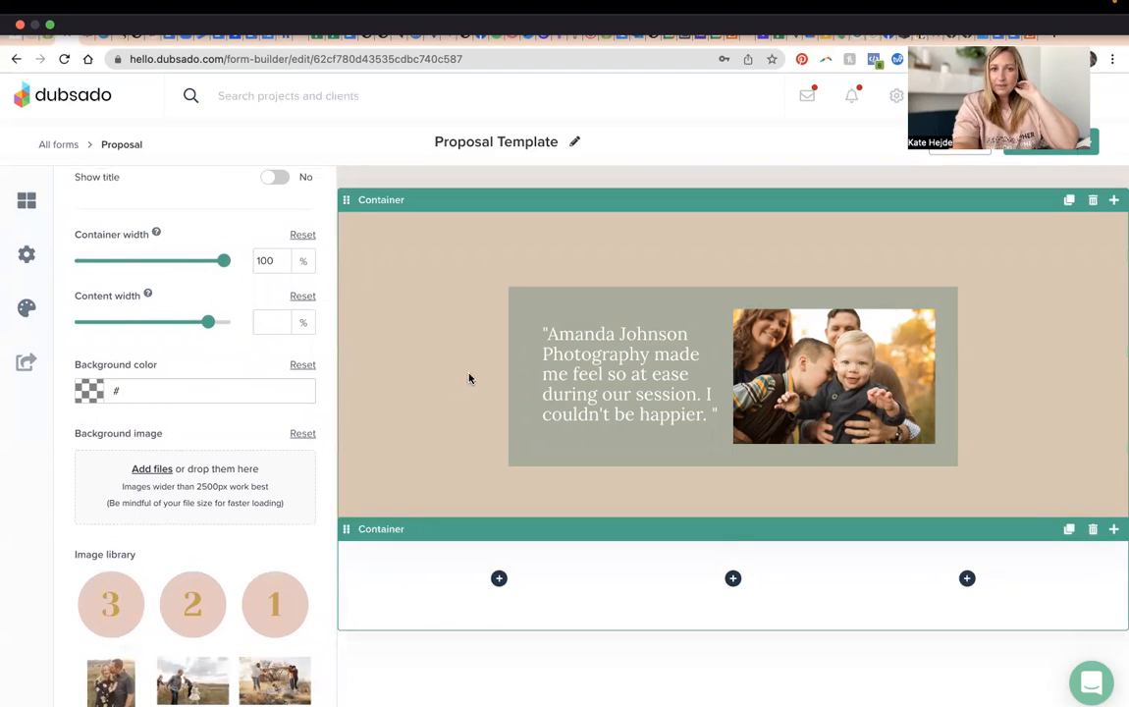
{"action": "left_click", "coordinate": [585, 274]}
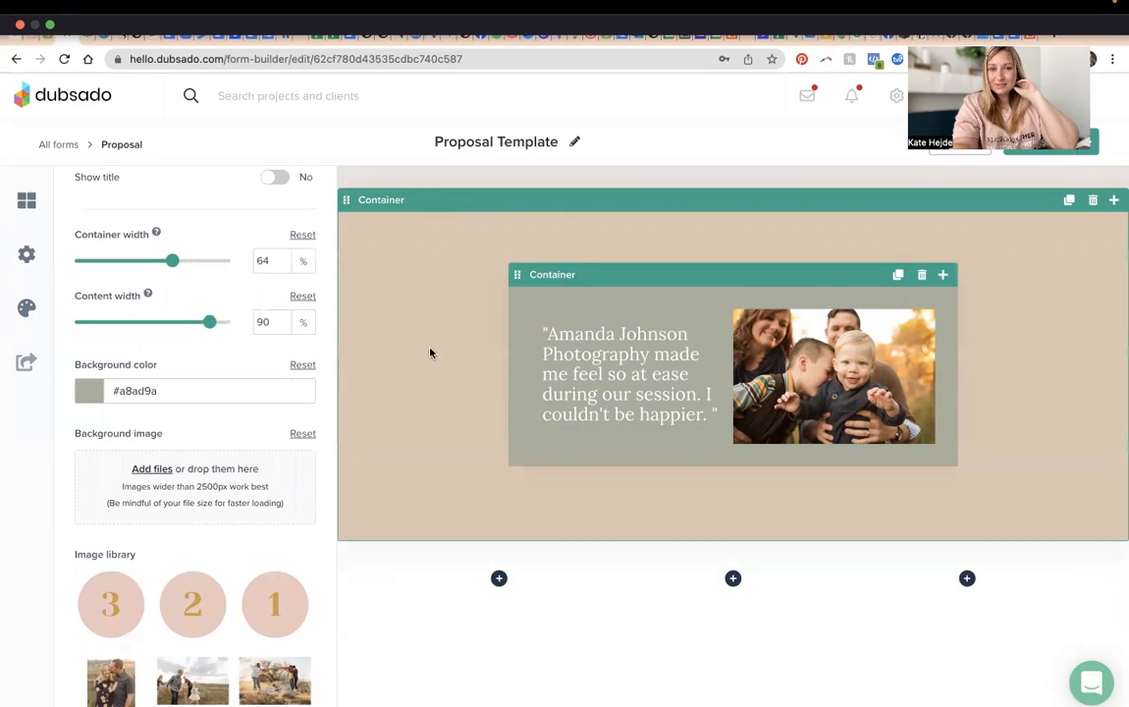
{"action": "left_click", "coordinate": [507, 201]}
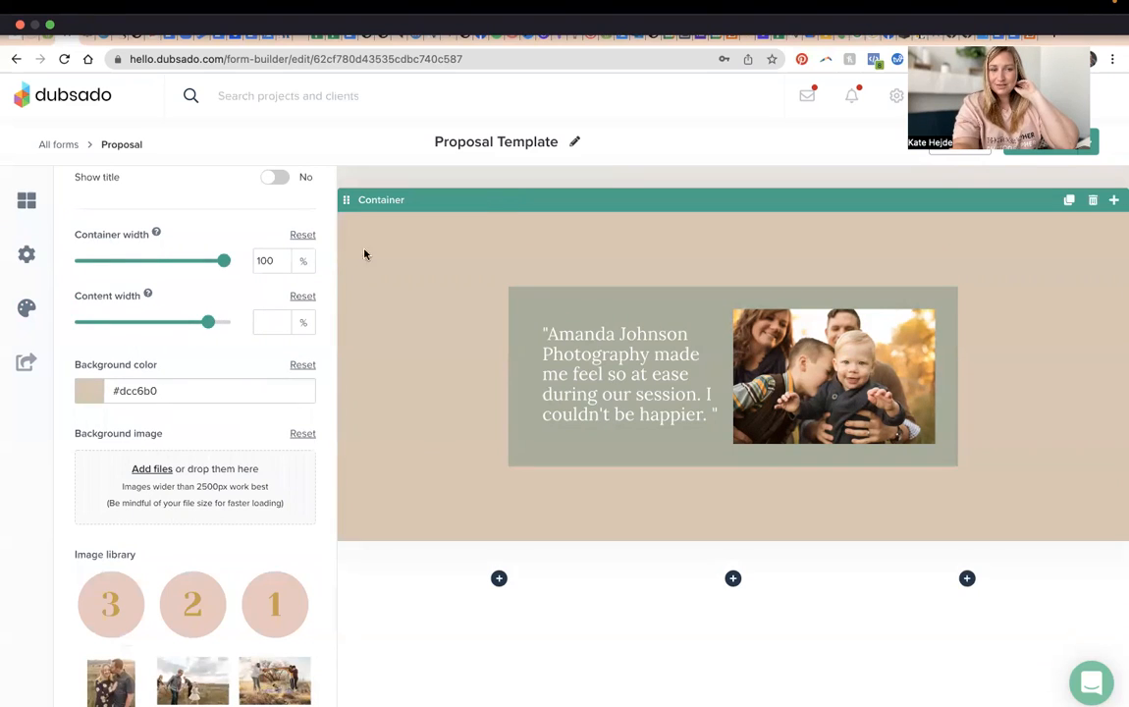
{"action": "mouse_move", "coordinate": [207, 329]}
{"action": "left_mouse_down"}
{"action": "mouse_move", "coordinate": [164, 338]}
{"action": "mouse_move", "coordinate": [219, 338]}
{"action": "mouse_move", "coordinate": [137, 344]}
{"action": "mouse_move", "coordinate": [169, 327]}
{"action": "mouse_move", "coordinate": [209, 337]}
{"action": "left_mouse_up"}
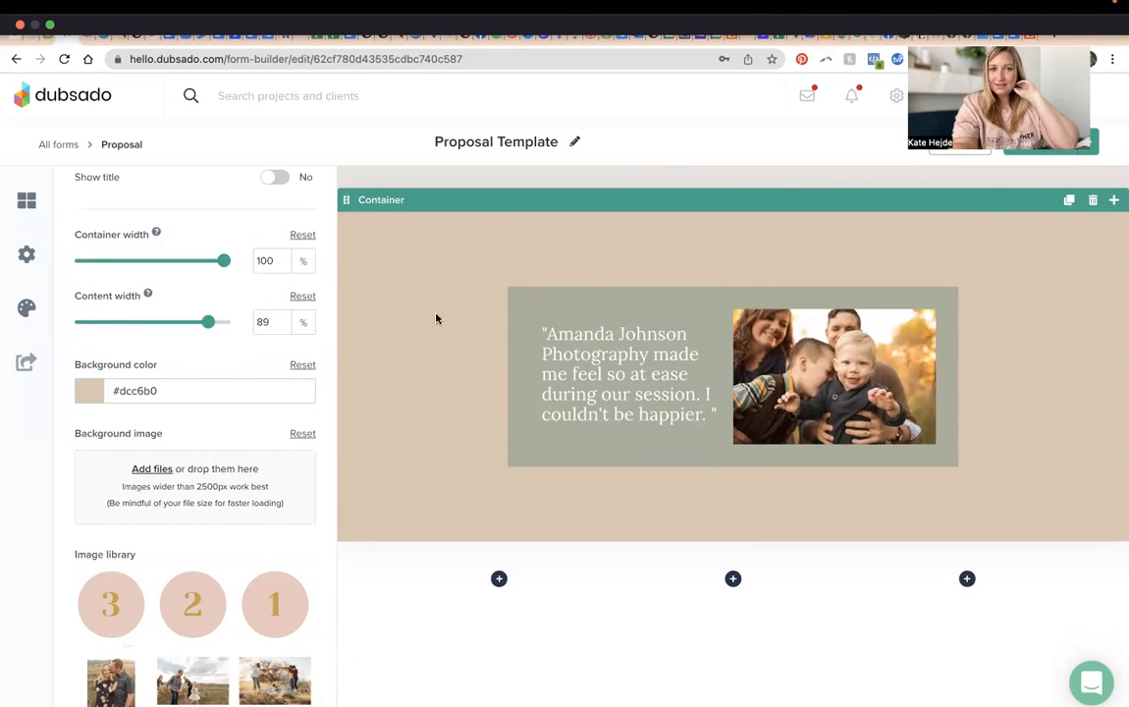
Step: Inspect the green nested testimonial container, its quote text and its family photo's image settings
{"action": "left_click", "coordinate": [542, 277]}
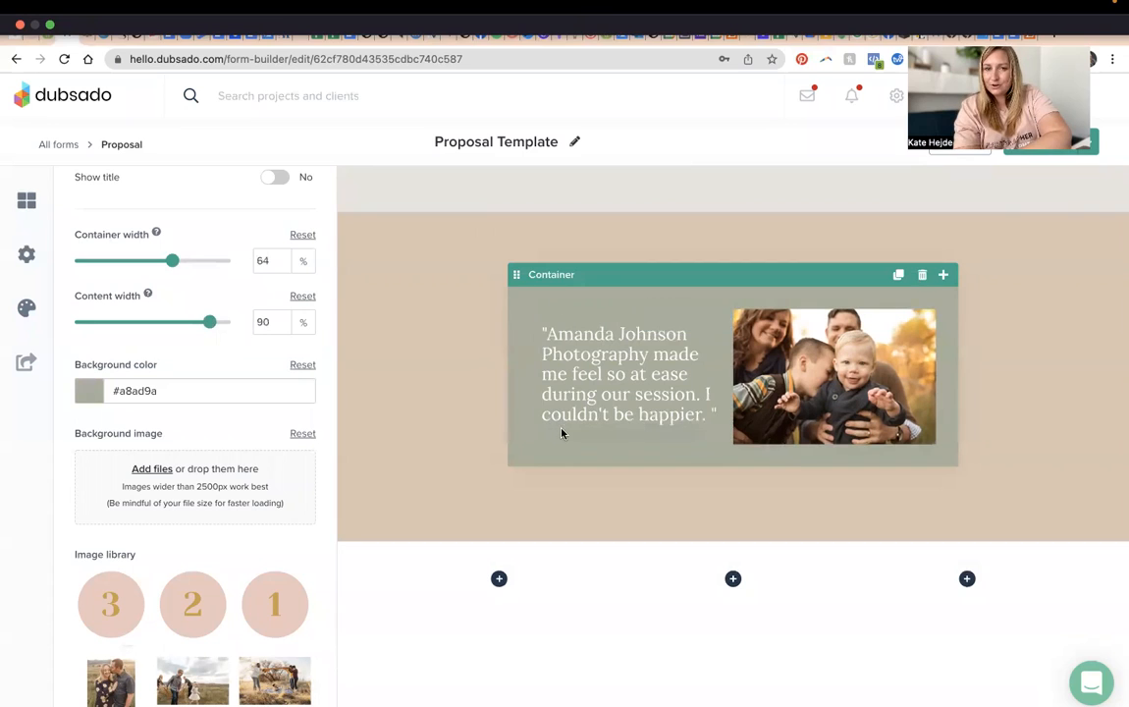
{"action": "left_click", "coordinate": [586, 397]}
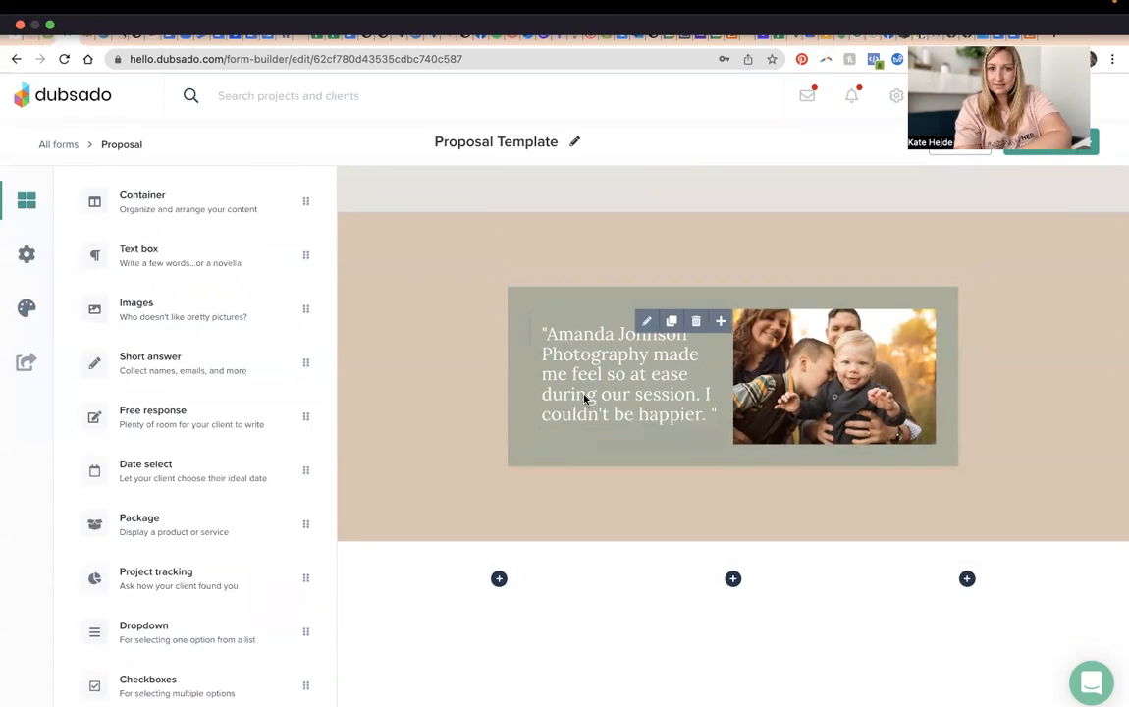
{"action": "left_click", "coordinate": [816, 408]}
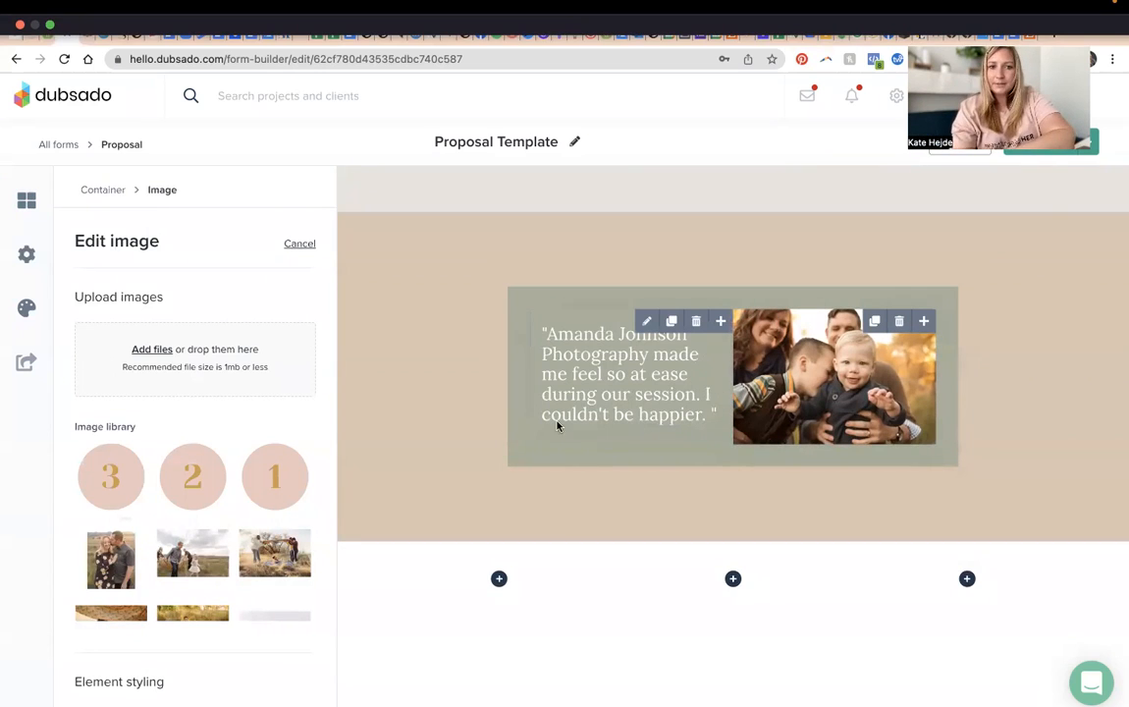
Step: Set the empty container below the testimonial to two columns
{"action": "left_click", "coordinate": [512, 534]}
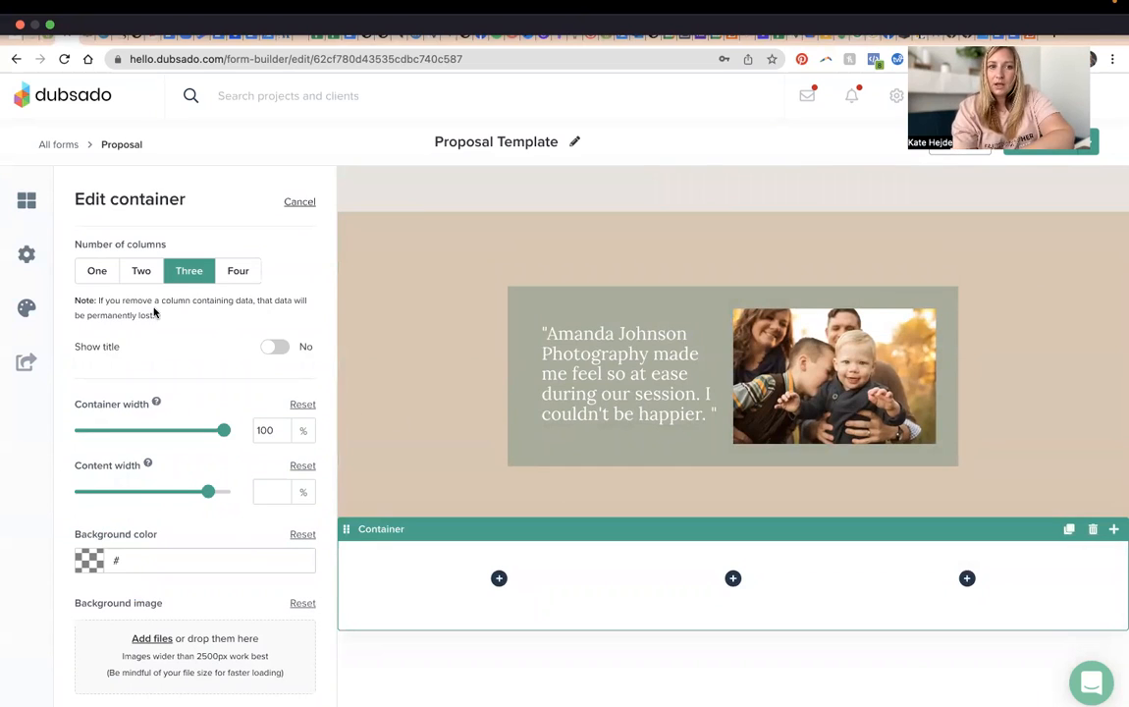
{"action": "left_click", "coordinate": [141, 279]}
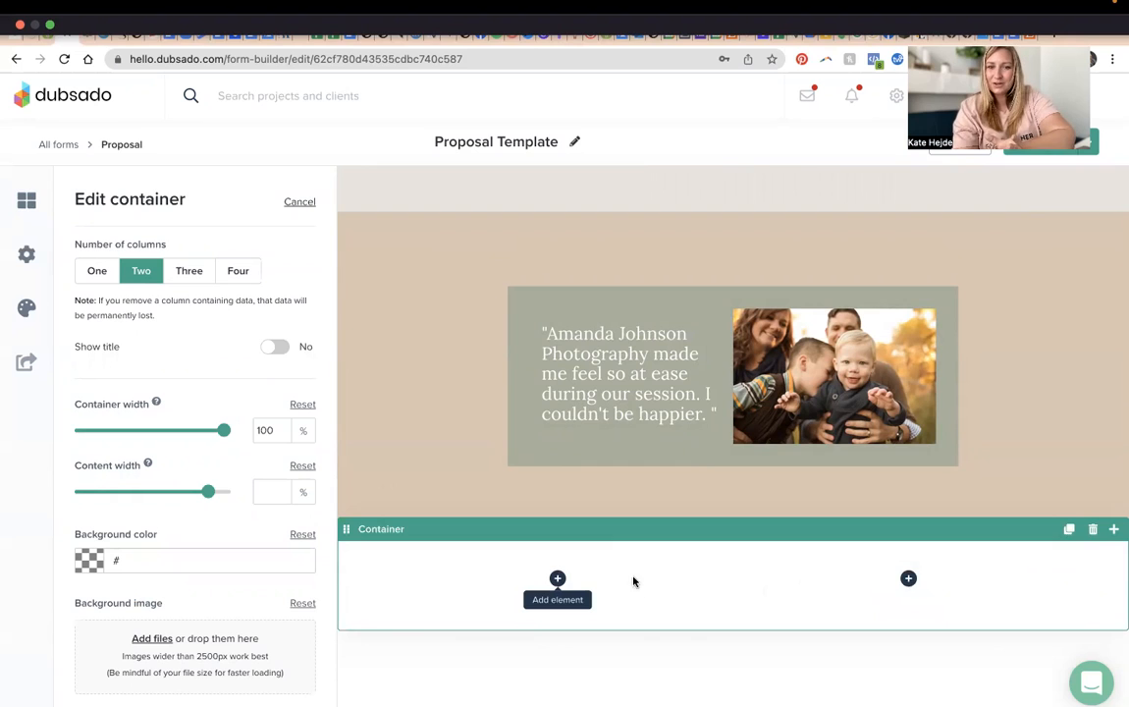
Step: Nest a new container inside each column of the two-column container below the testimonial
{"action": "scroll", "coordinate": [574, 411], "scroll_direction": "up", "scroll_amount": 5}
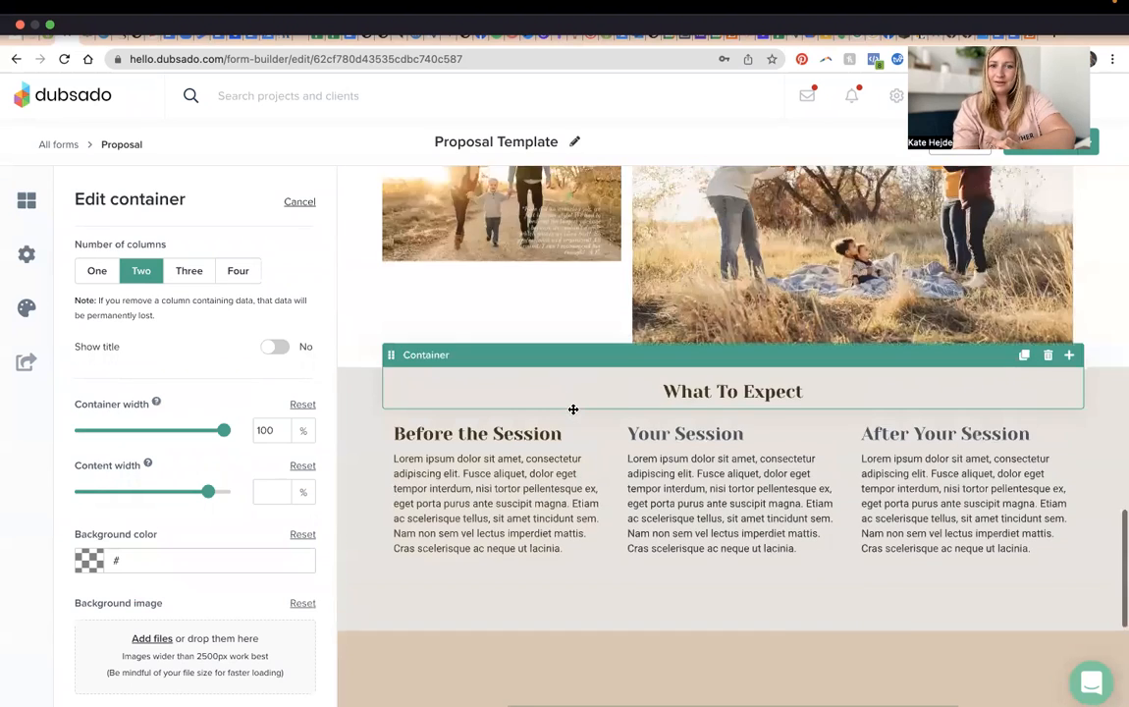
{"action": "scroll", "coordinate": [575, 410], "scroll_direction": "down", "scroll_amount": 5}
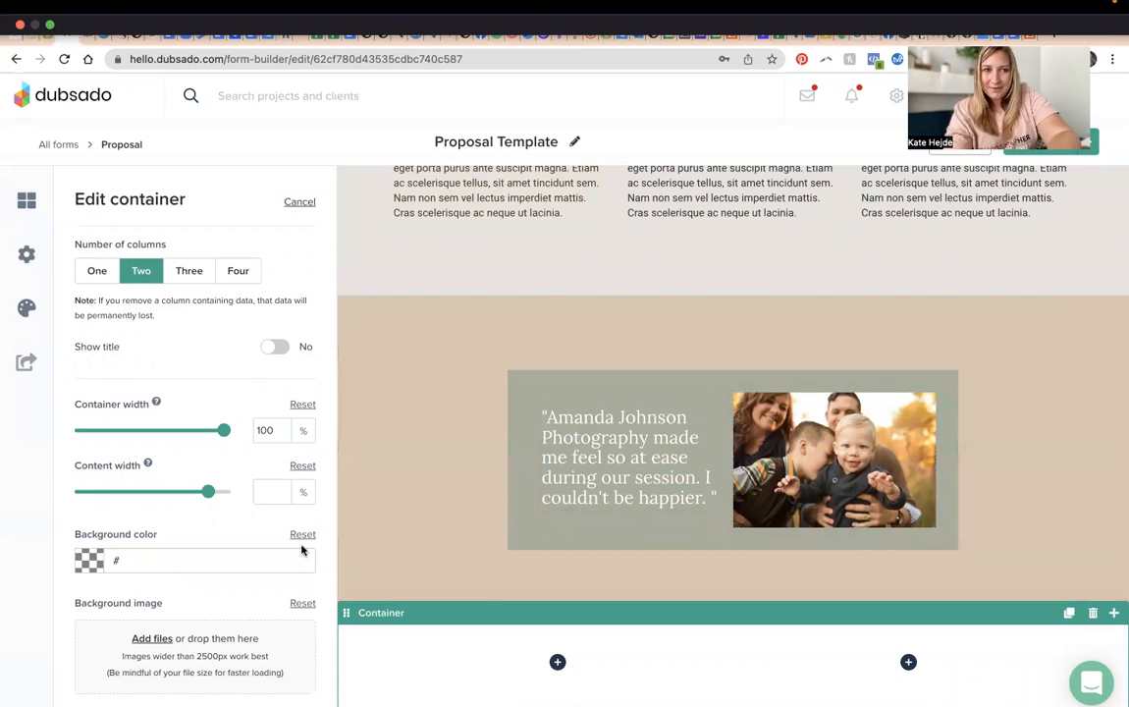
{"action": "scroll", "coordinate": [493, 453], "scroll_direction": "down", "scroll_amount": 2}
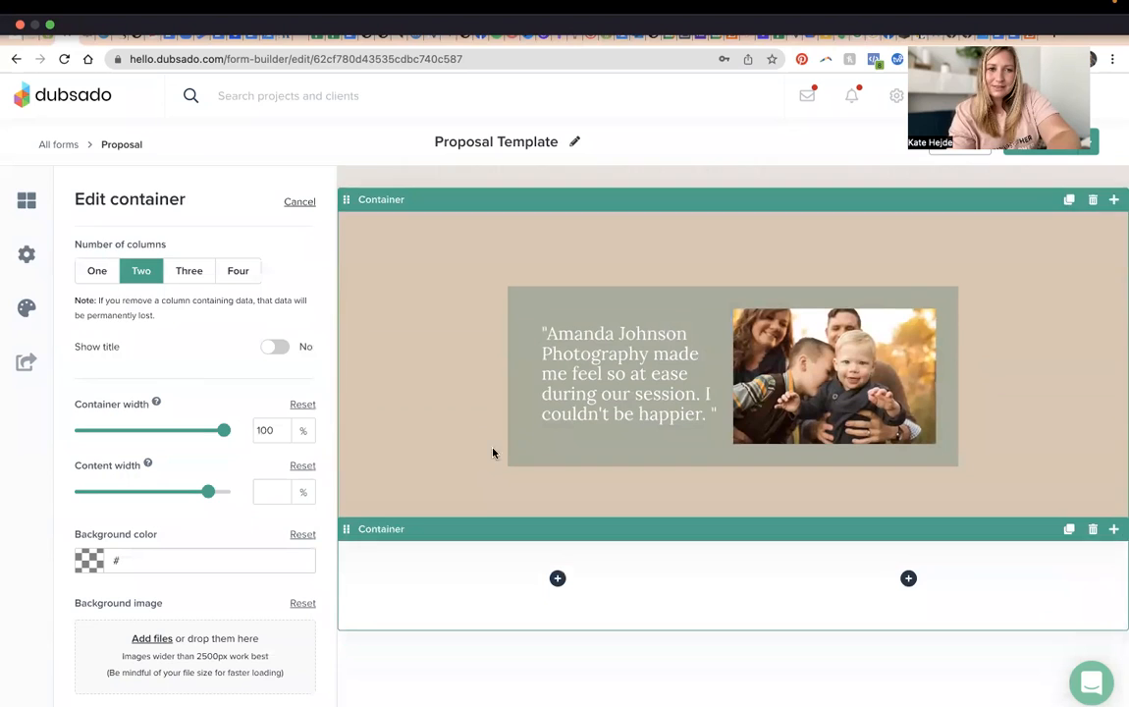
{"action": "left_click", "coordinate": [26, 199]}
{"action": "left_click", "coordinate": [595, 547]}
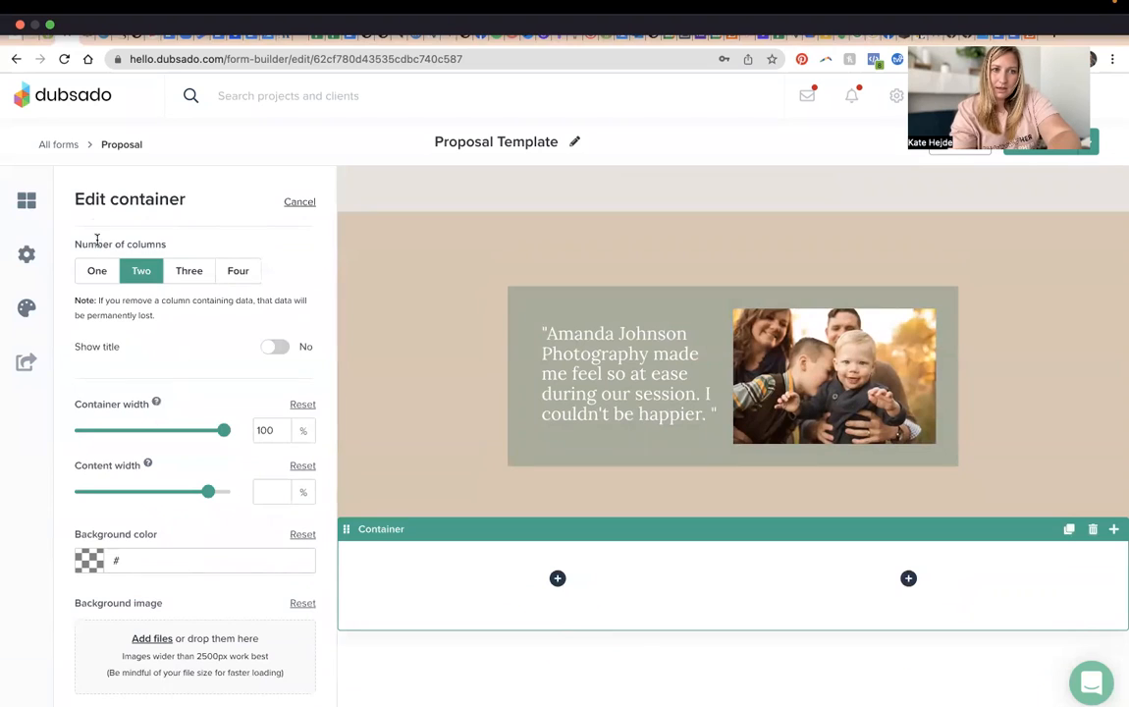
{"action": "left_click", "coordinate": [38, 202]}
{"action": "left_click_drag", "start_coordinate": [138, 202], "coordinate": [511, 570]}
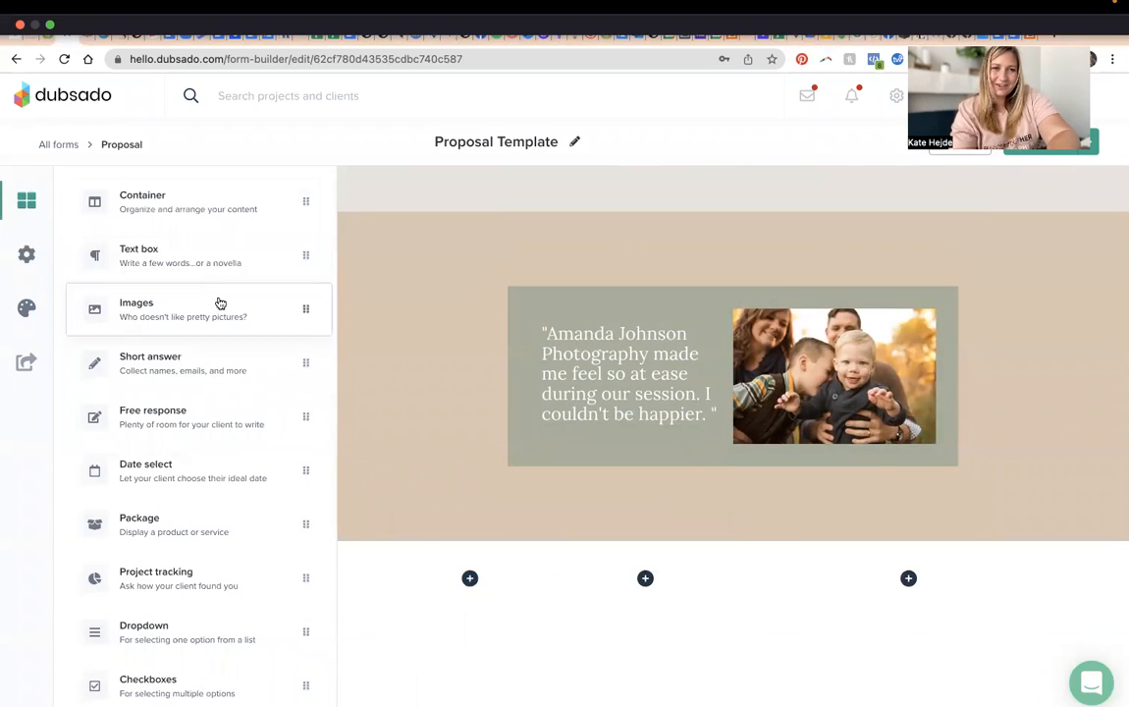
{"action": "left_click_drag", "start_coordinate": [157, 189], "coordinate": [854, 587]}
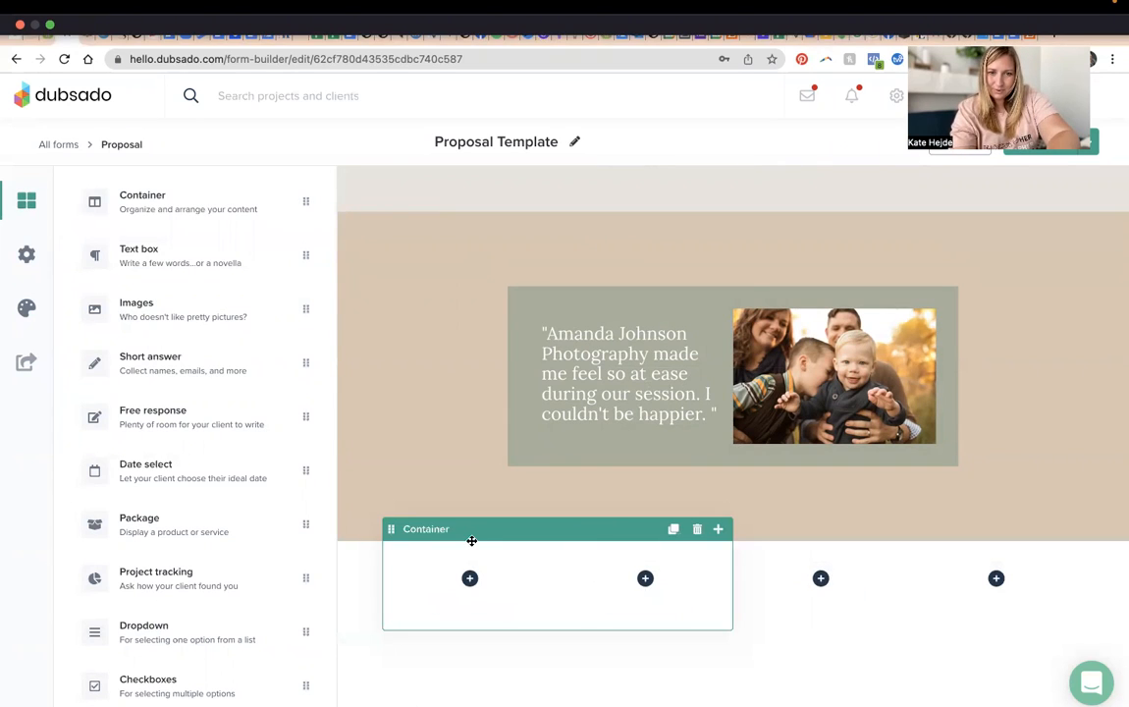
Step: Set both nested containers below the testimonial to one column each
{"action": "left_click", "coordinate": [471, 540]}
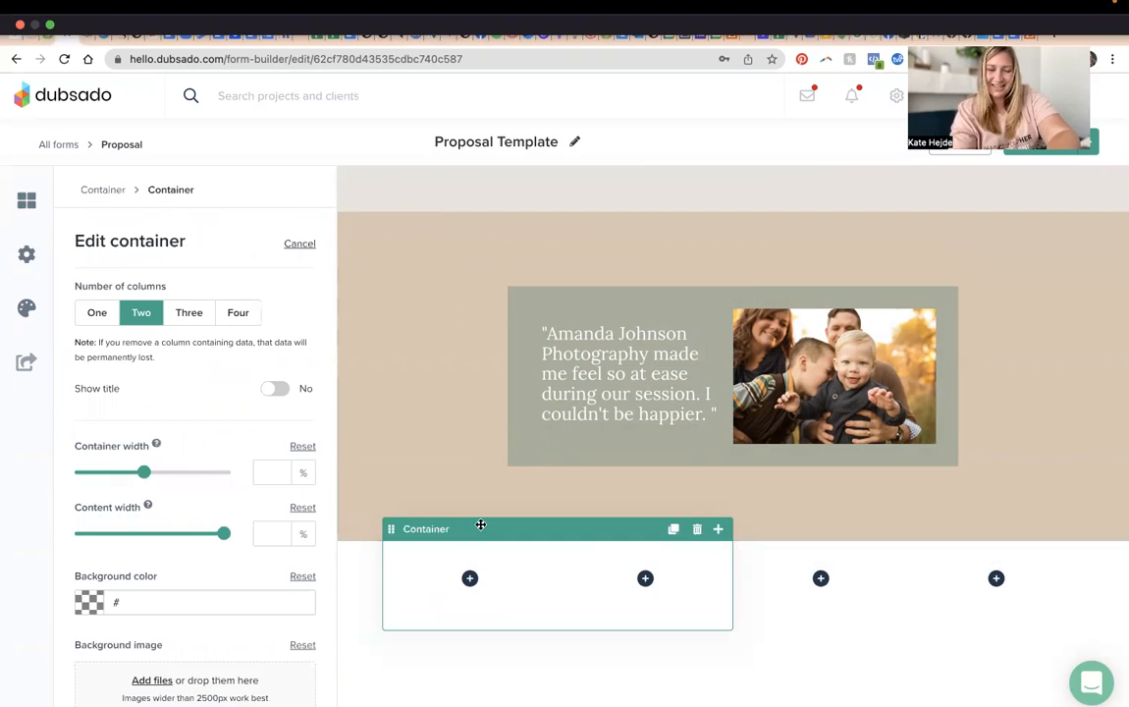
{"action": "left_click", "coordinate": [97, 321]}
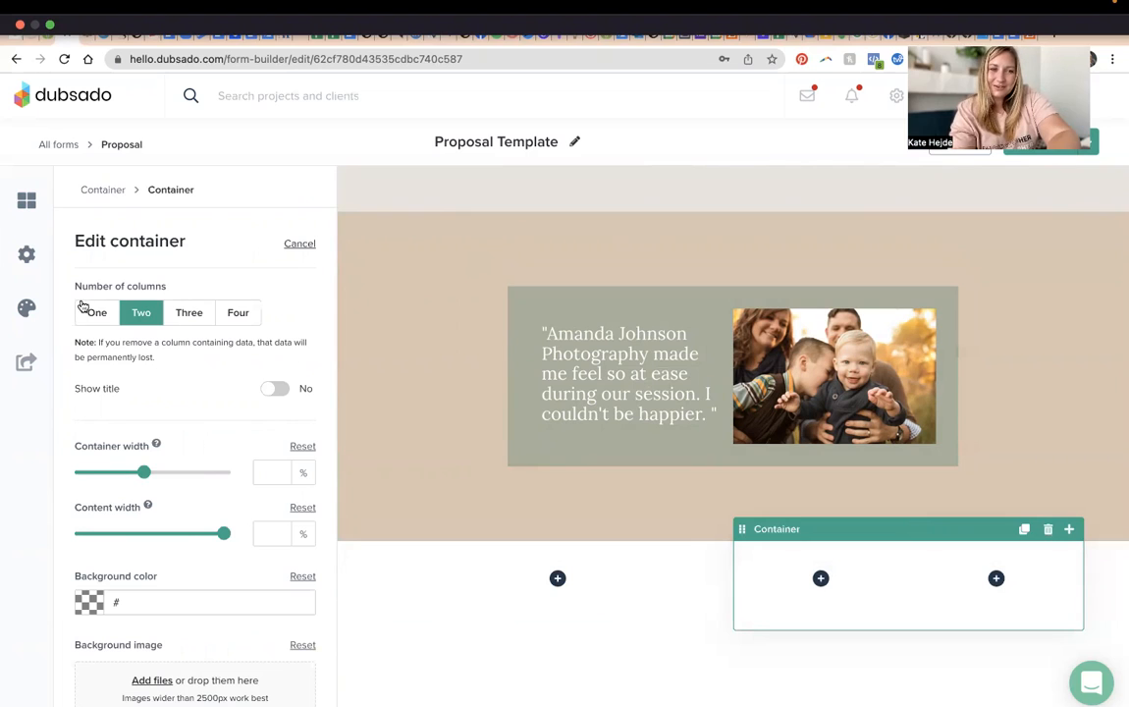
{"action": "left_click", "coordinate": [95, 315]}
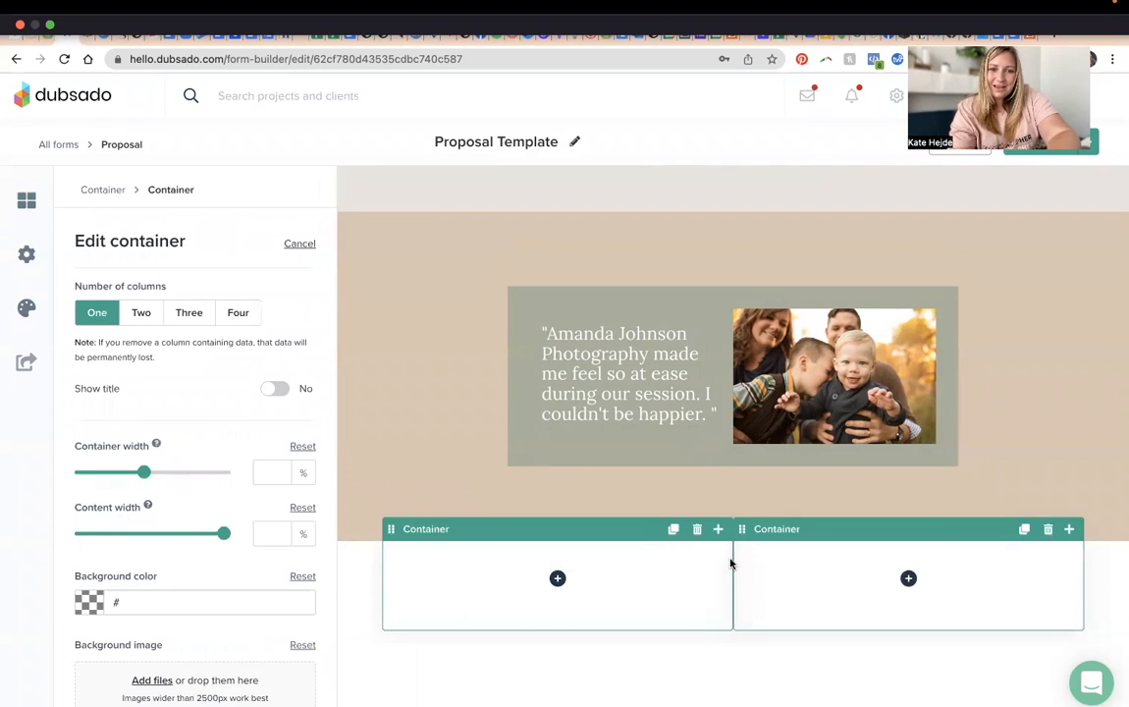
Step: Add an image element to the first nested container and a text box to the second
{"action": "left_click", "coordinate": [557, 578]}
{"action": "scroll", "coordinate": [512, 639], "scroll_direction": "down", "scroll_amount": 1}
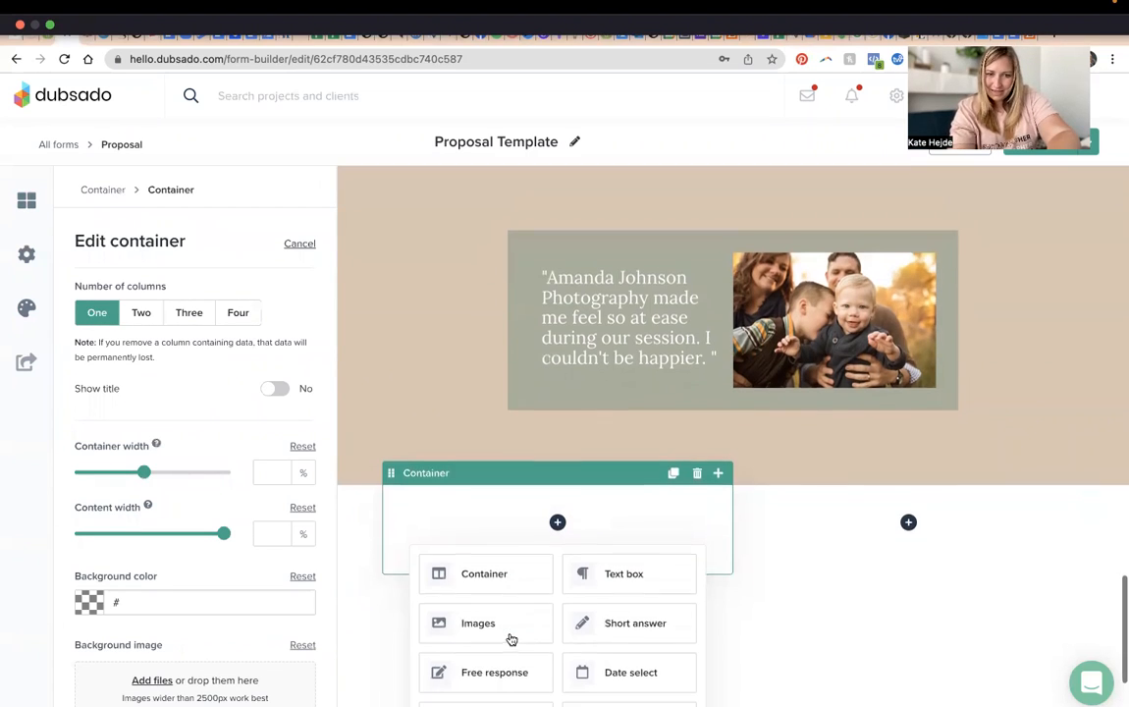
{"action": "left_click", "coordinate": [508, 624]}
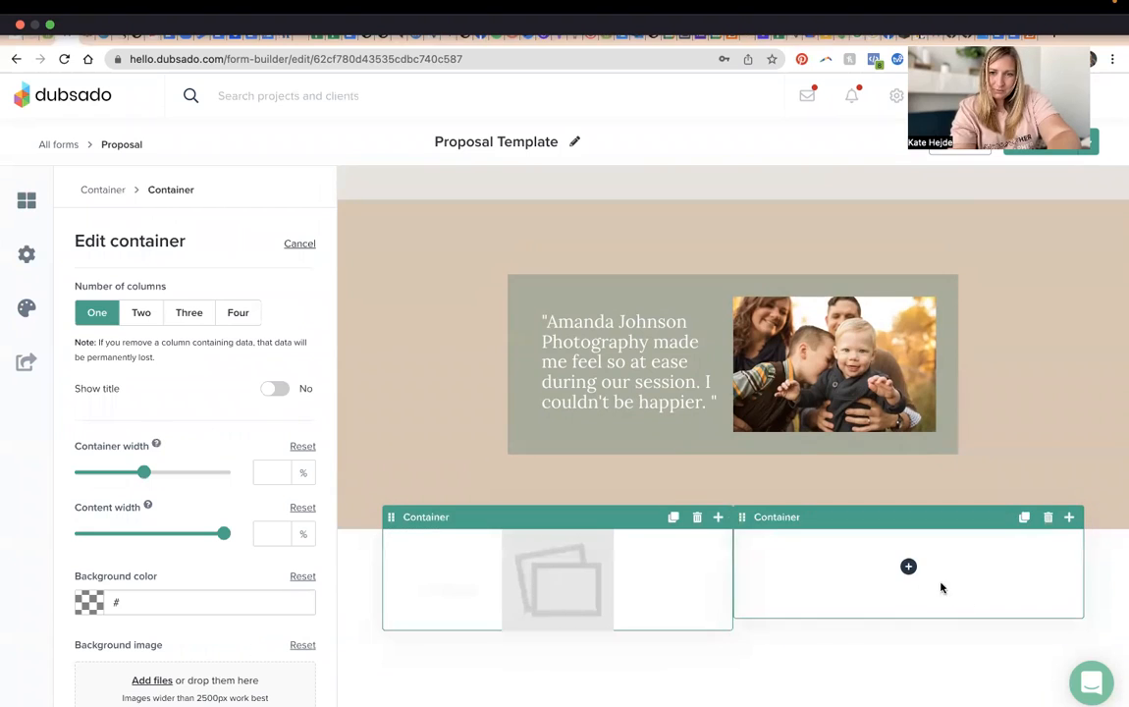
{"action": "left_click", "coordinate": [908, 567]}
{"action": "left_click", "coordinate": [970, 576]}
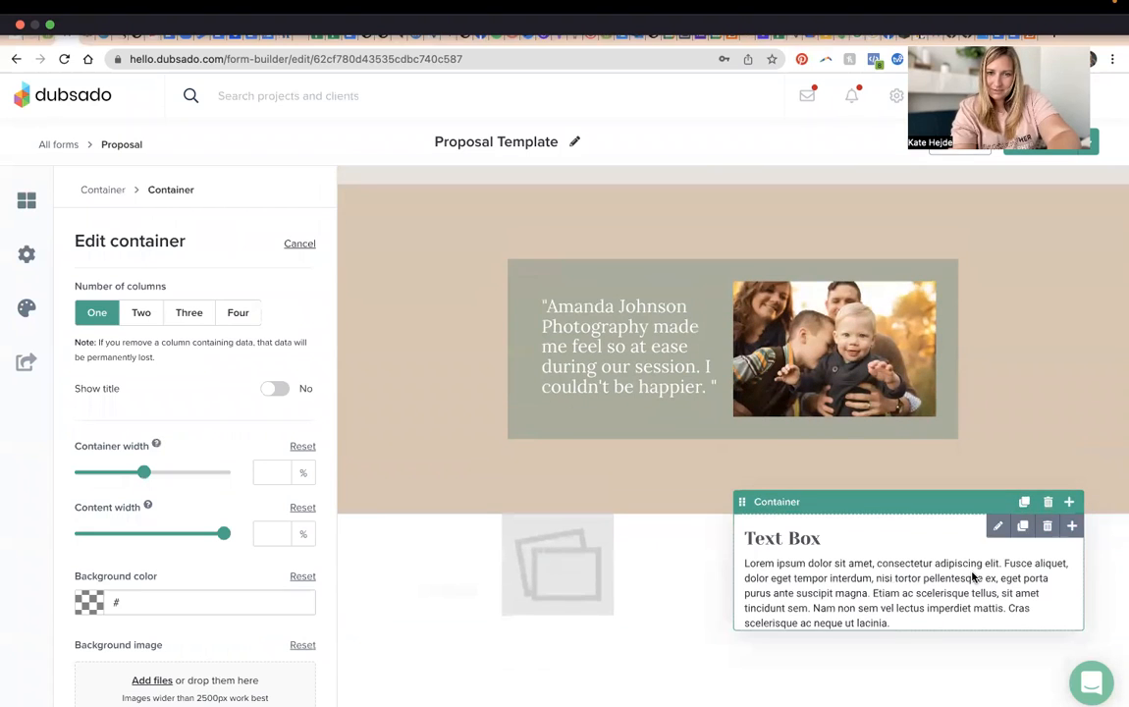
Step: Fill the image element with the library photo of the family walking through a field
{"action": "left_click", "coordinate": [579, 587]}
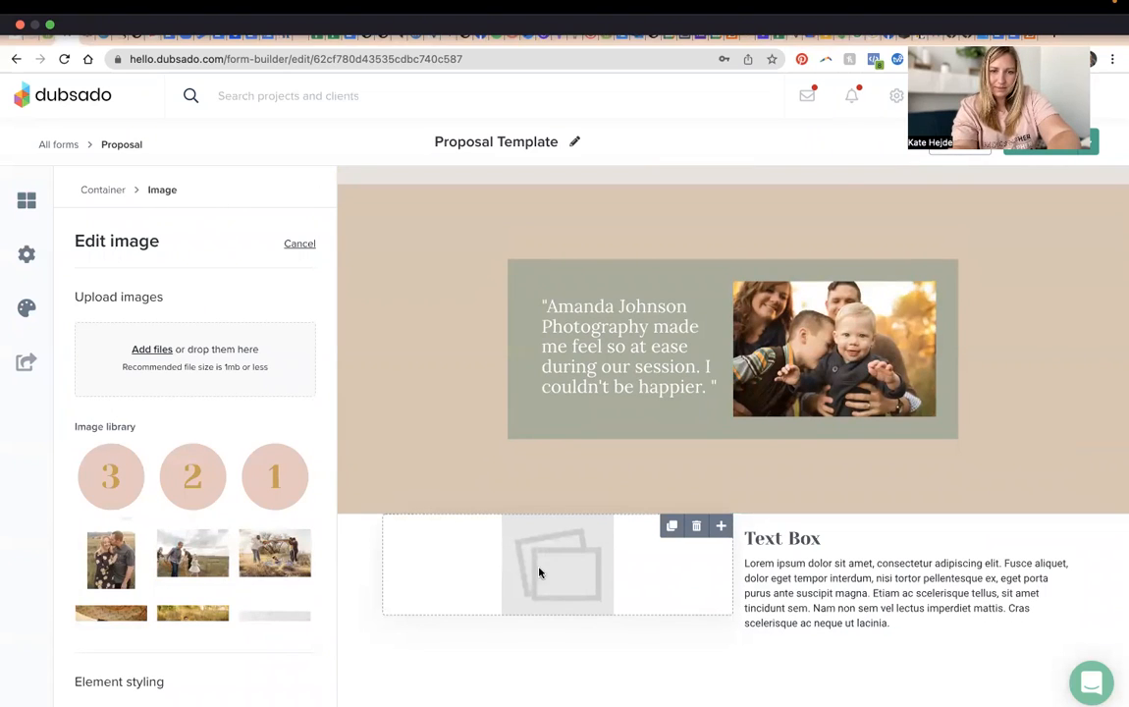
{"action": "left_click", "coordinate": [189, 550]}
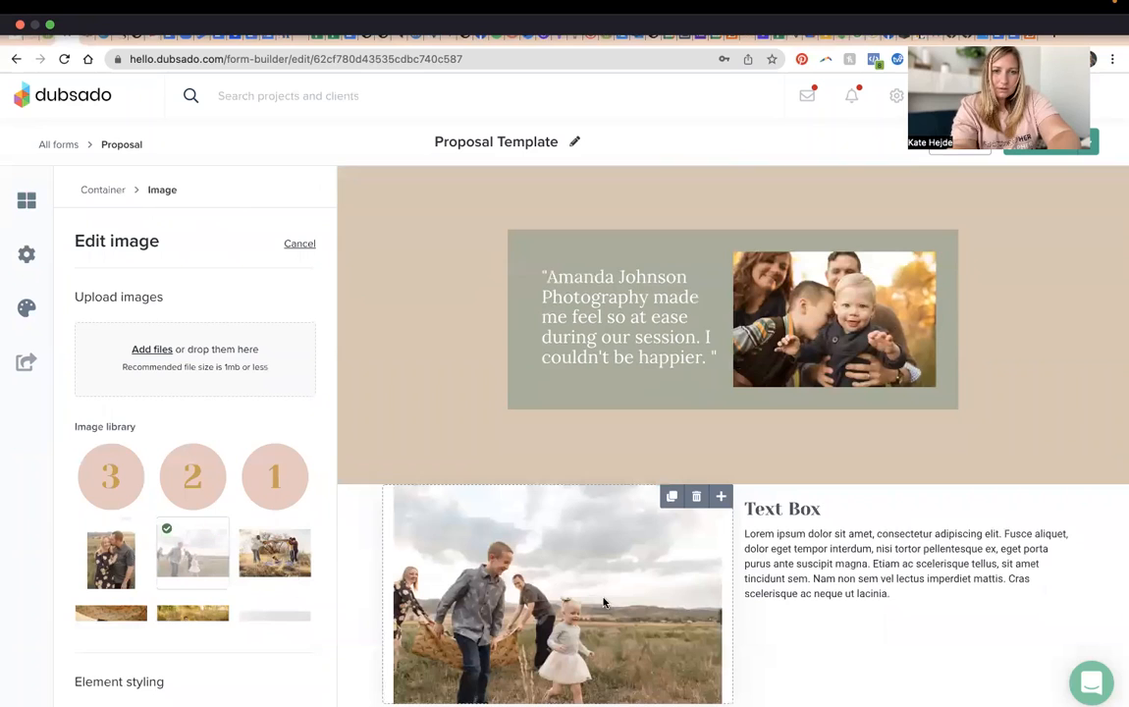
{"action": "scroll", "coordinate": [604, 601], "scroll_direction": "down", "scroll_amount": 2}
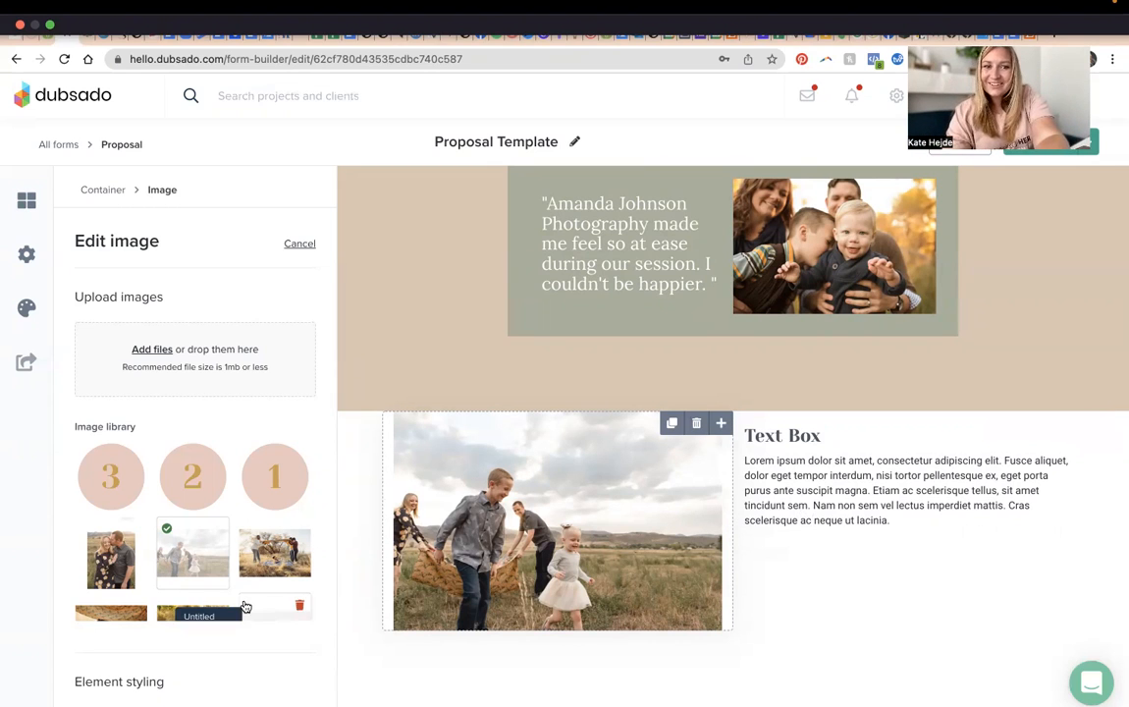
{"action": "scroll", "coordinate": [226, 550], "scroll_direction": "down", "scroll_amount": 3}
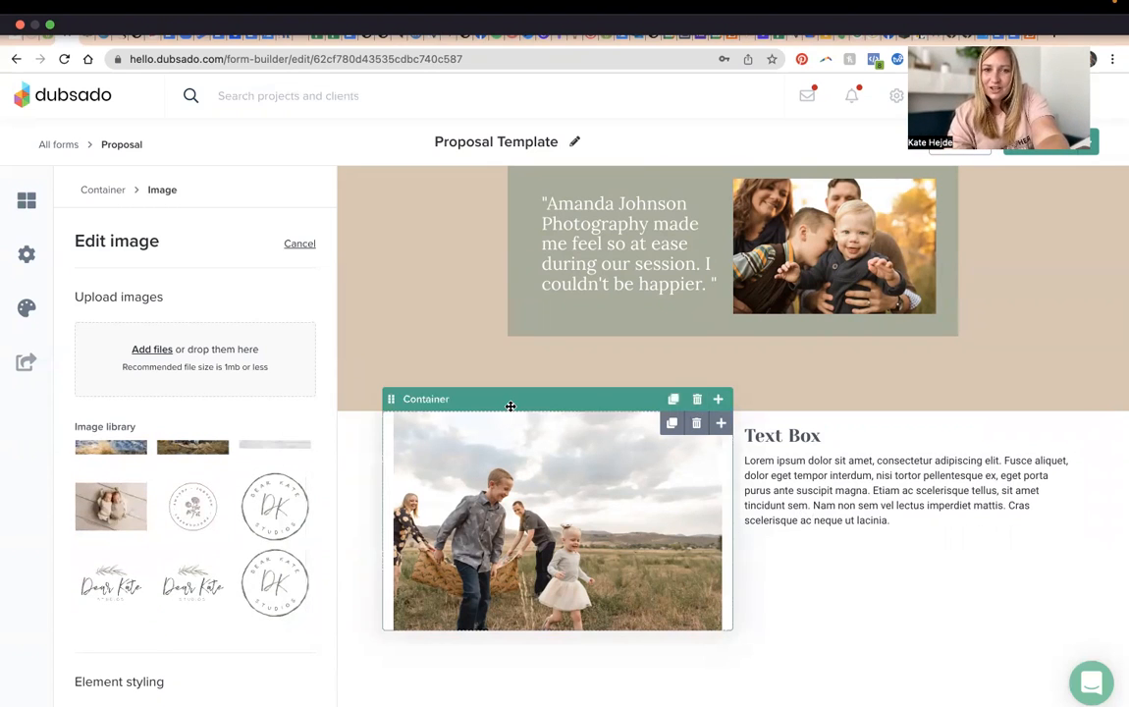
Step: Set the right margin of the nested container holding the family photo to 100 px
{"action": "left_click", "coordinate": [500, 399]}
{"action": "scroll", "coordinate": [101, 454], "scroll_direction": "down", "scroll_amount": 6}
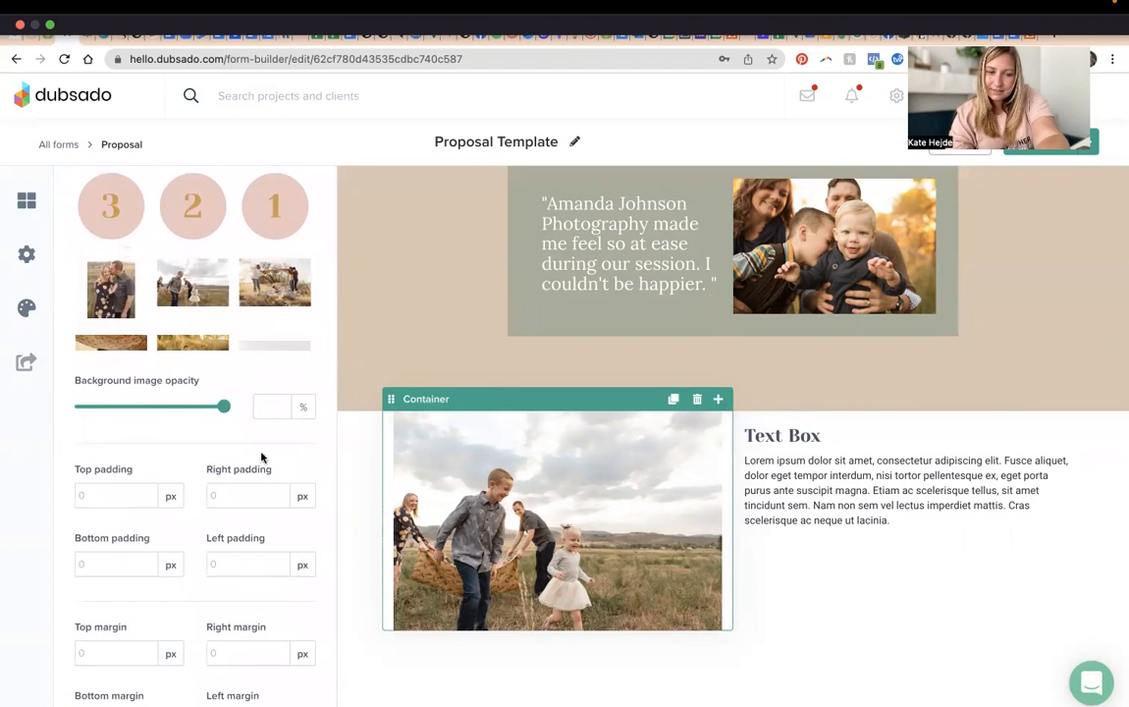
{"action": "scroll", "coordinate": [194, 486], "scroll_direction": "down", "scroll_amount": 1}
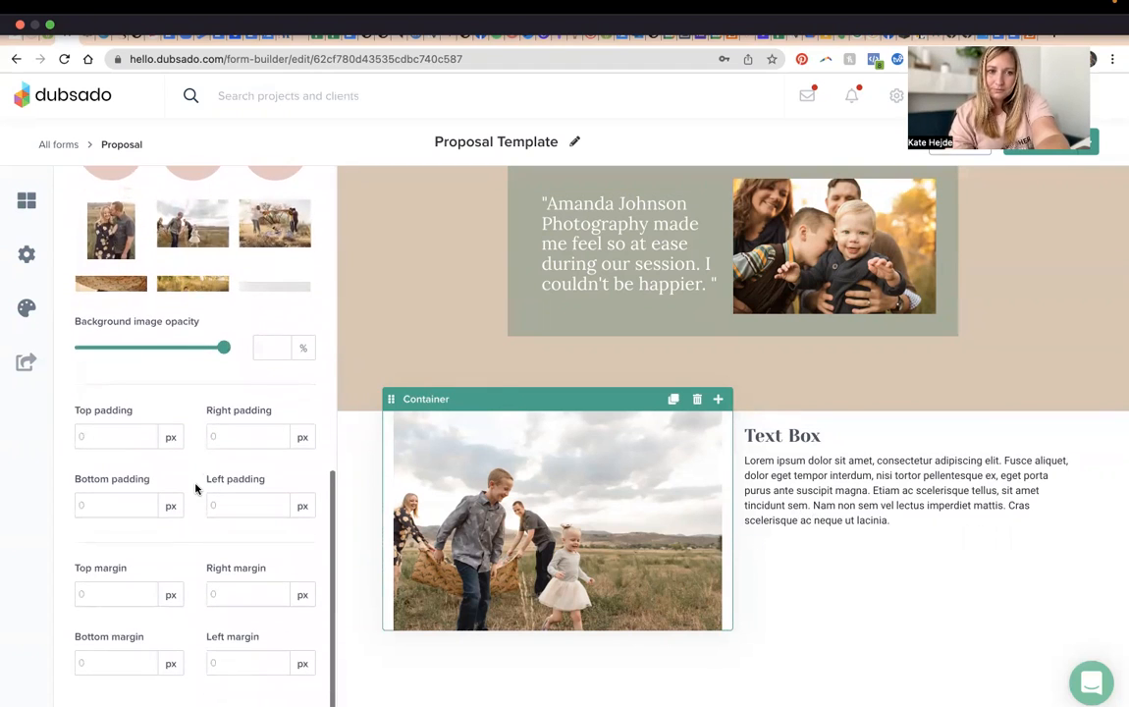
{"action": "left_click", "coordinate": [255, 596]}
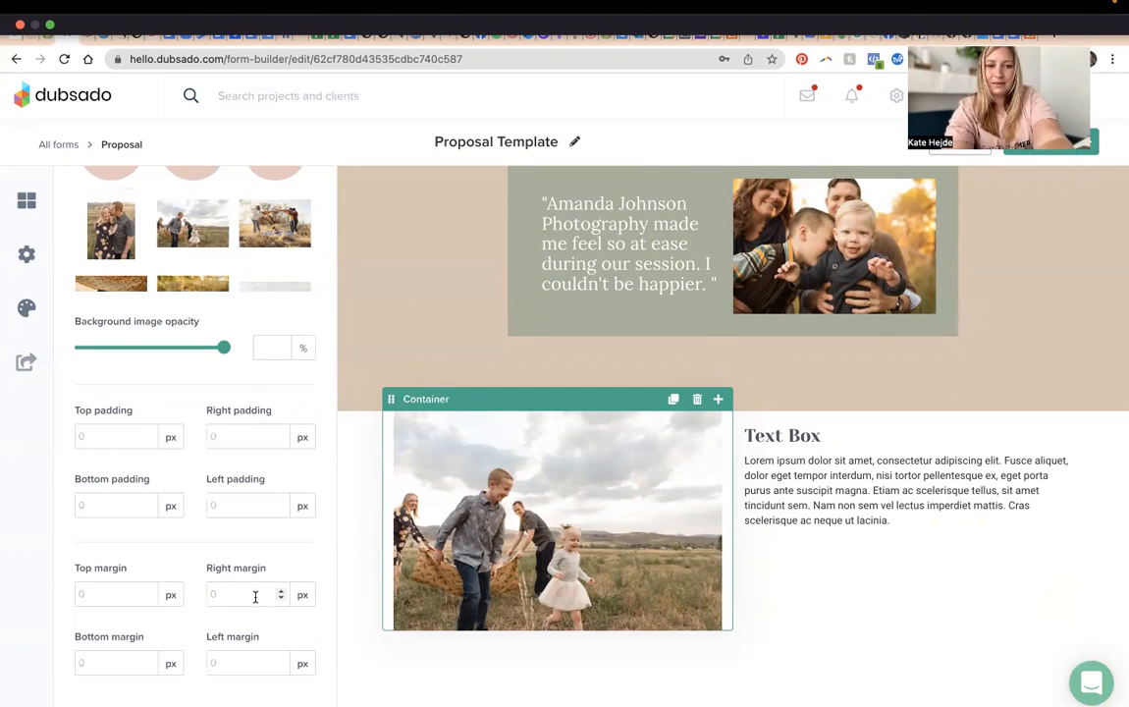
{"action": "type", "text": "100"}
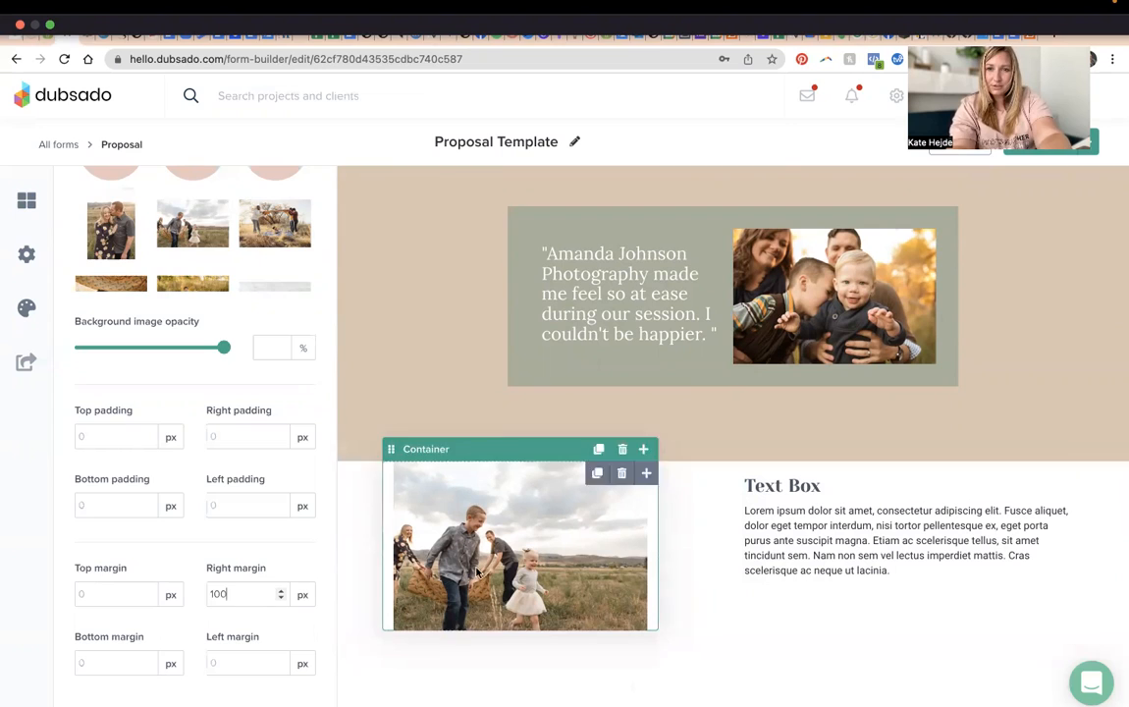
Step: Set the left margin of the nested container holding the text box to -100 px
{"action": "left_click", "coordinate": [751, 530]}
{"action": "left_click", "coordinate": [776, 455]}
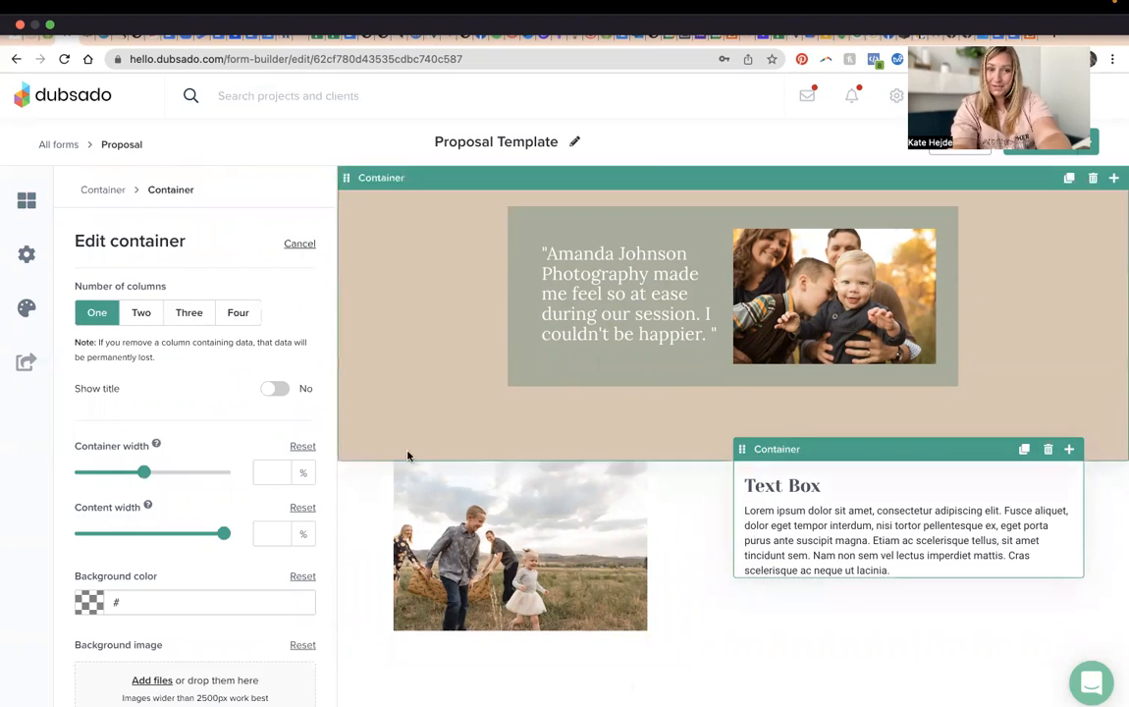
{"action": "scroll", "coordinate": [159, 523], "scroll_direction": "down", "scroll_amount": 10}
{"action": "scroll", "coordinate": [248, 604], "scroll_direction": "down", "scroll_amount": 3}
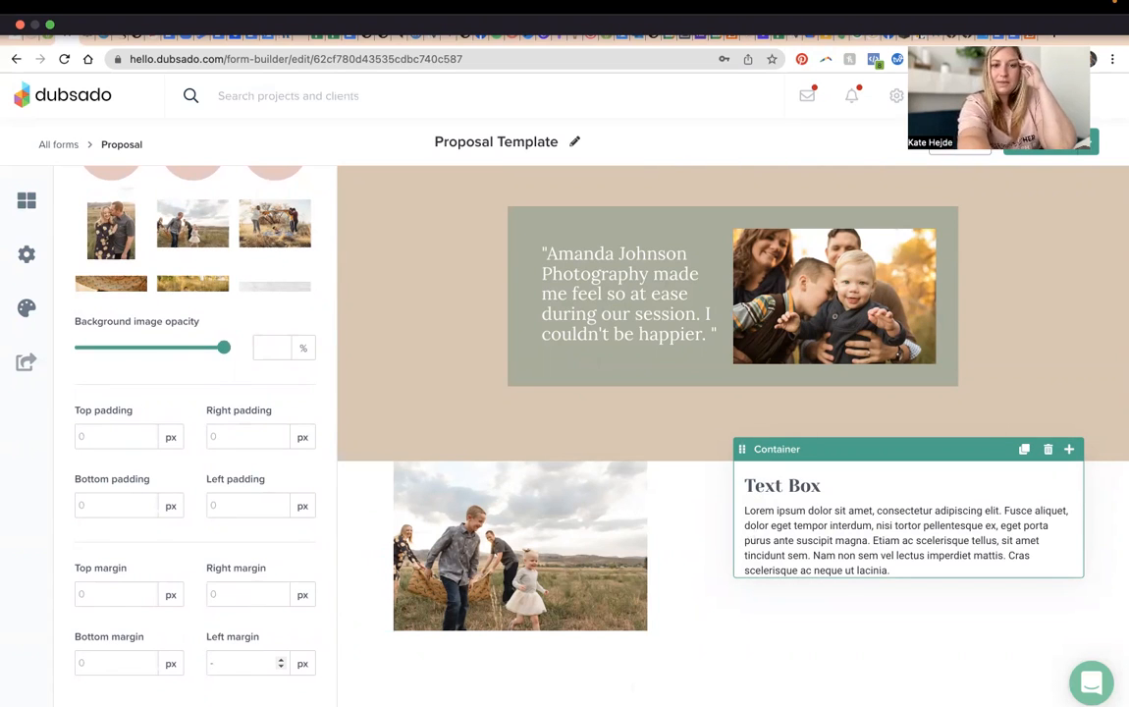
{"action": "type", "text": "100"}
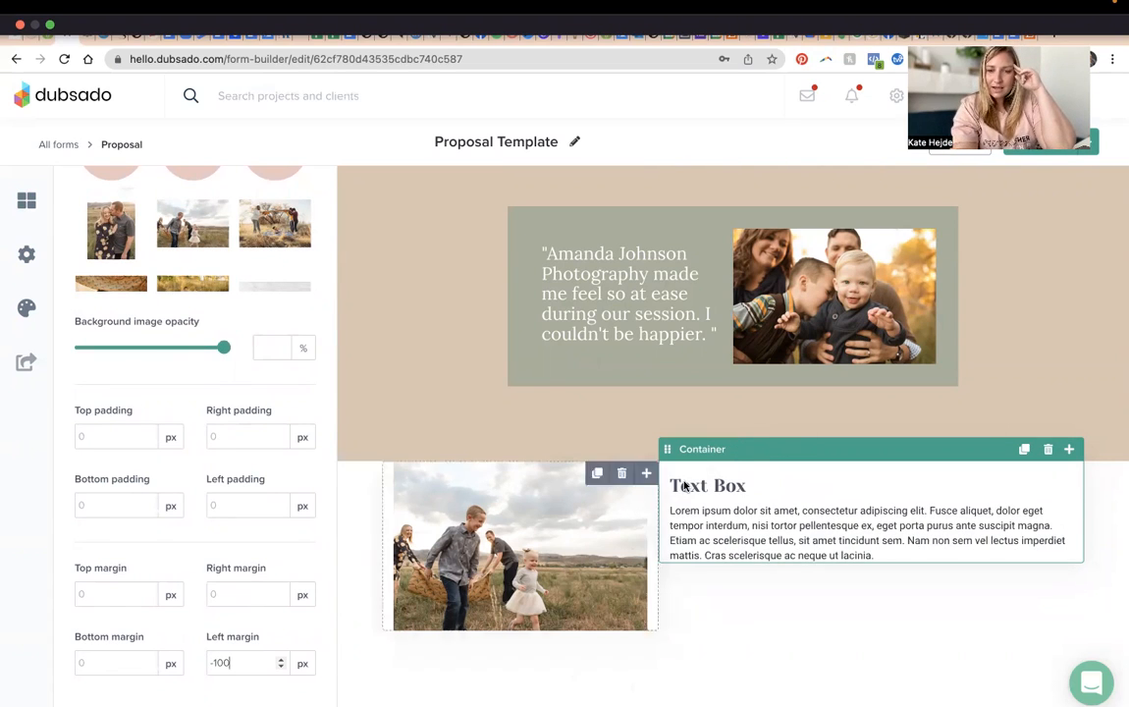
{"action": "left_click", "coordinate": [717, 595]}
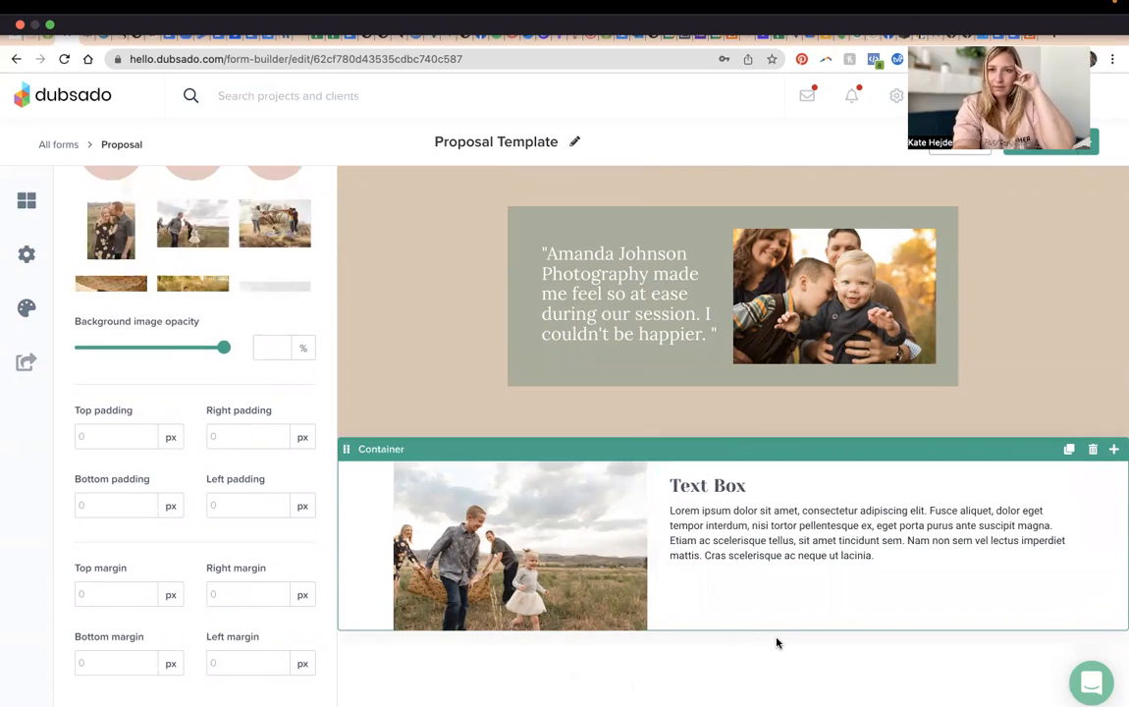
Step: Apply the Heading 1 paragraph style to the "Text Box" title in the text element beside the photo
{"action": "left_click", "coordinate": [786, 507]}
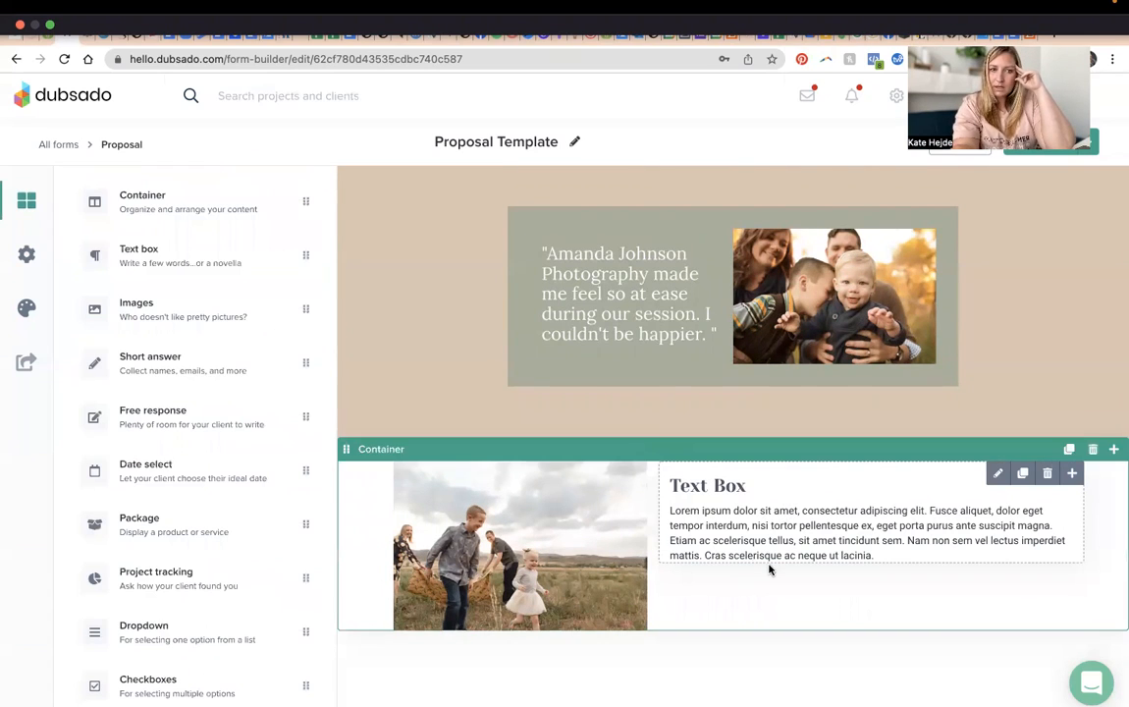
{"action": "left_click", "coordinate": [998, 473]}
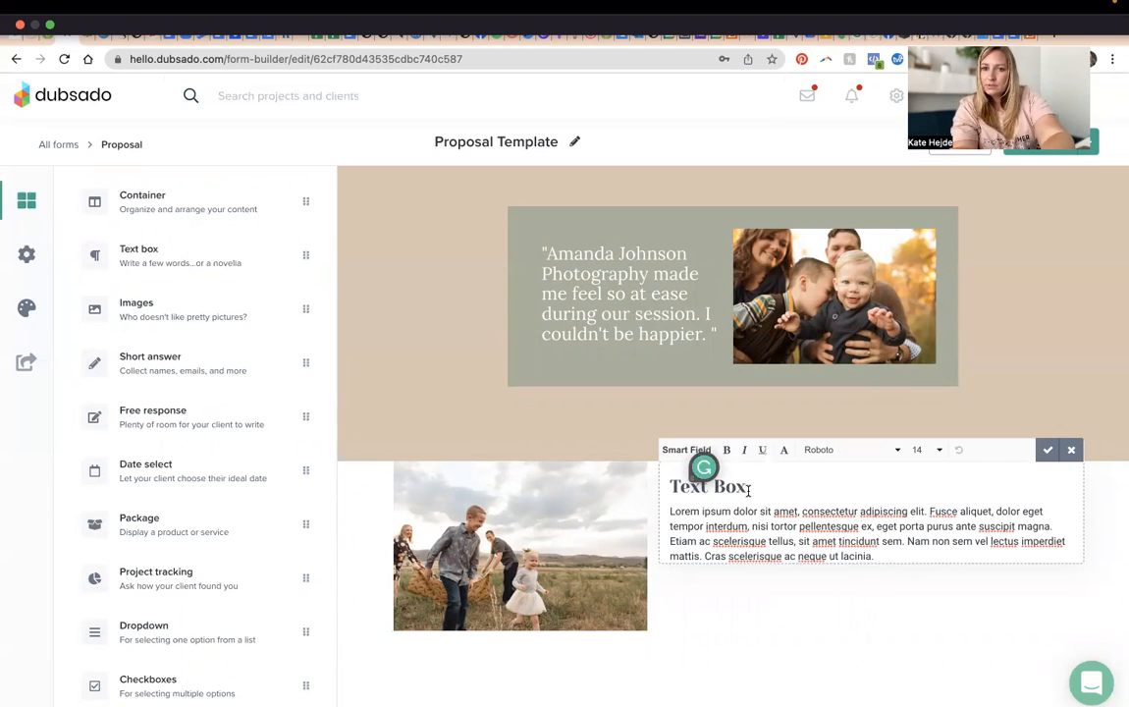
{"action": "left_click_drag", "start_coordinate": [748, 488], "coordinate": [670, 487]}
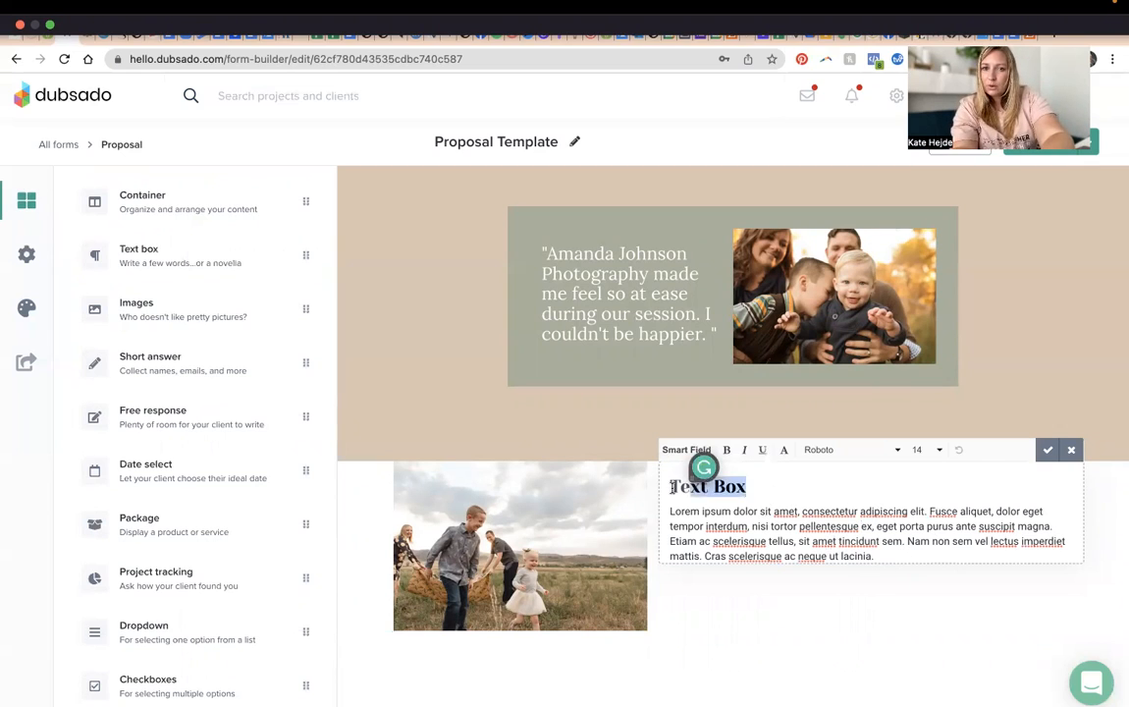
{"action": "left_click", "coordinate": [783, 454]}
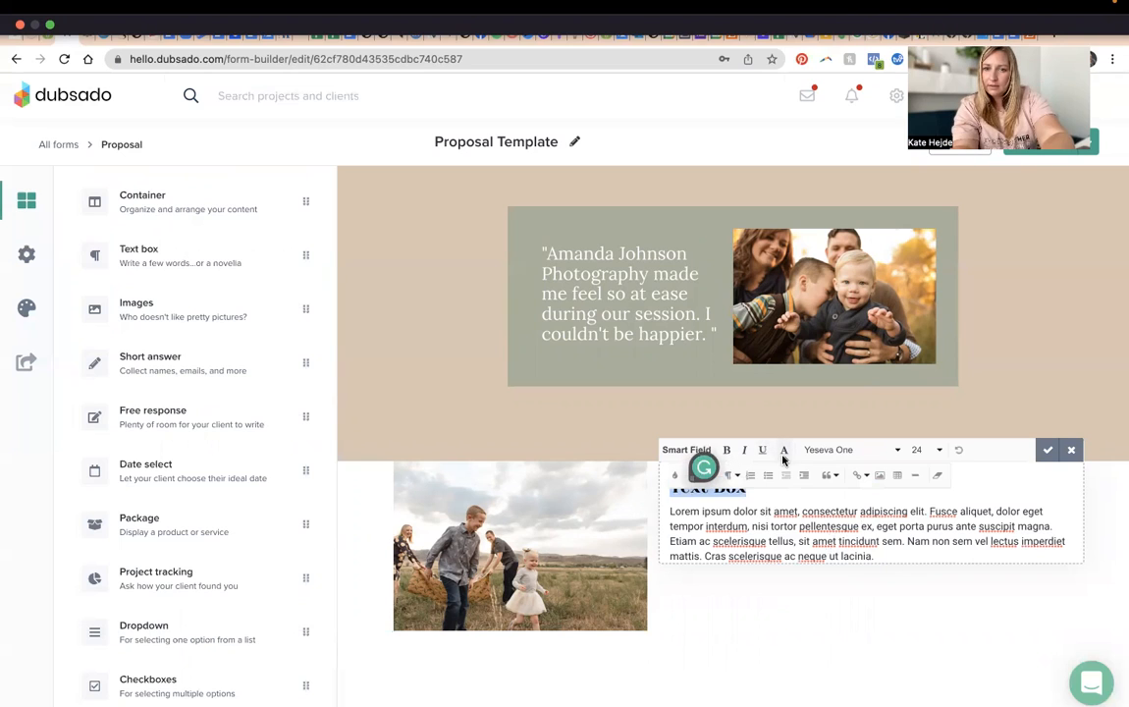
{"action": "left_click", "coordinate": [735, 481]}
{"action": "scroll", "coordinate": [800, 550], "scroll_direction": "down", "scroll_amount": 2}
{"action": "scroll", "coordinate": [800, 557], "scroll_direction": "up", "scroll_amount": 2}
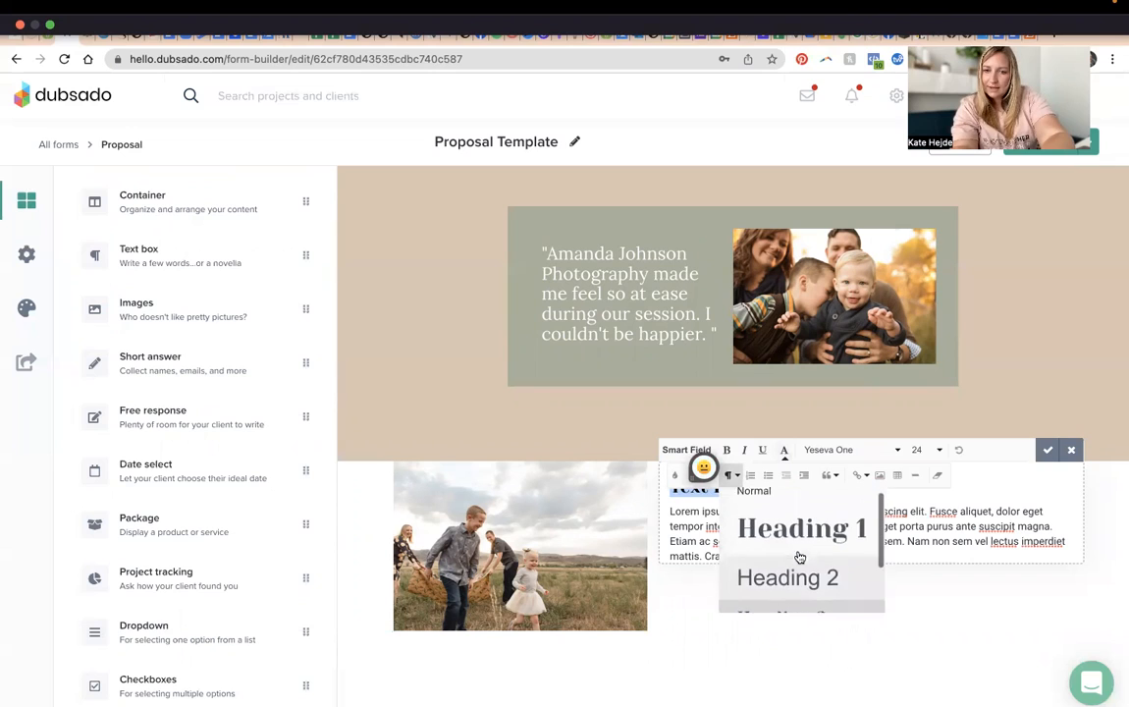
{"action": "left_click", "coordinate": [804, 531]}
{"action": "left_click", "coordinate": [839, 508]}
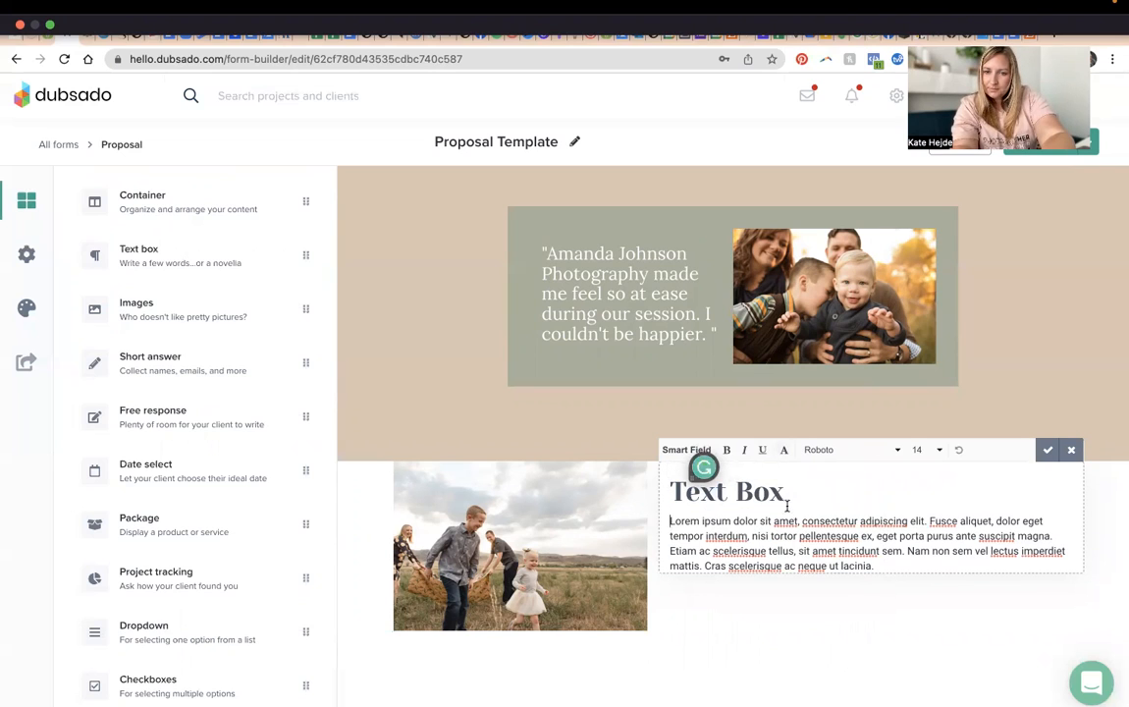
Step: Underline "ipsum dolor sit amet" in the first line of the text box's body paragraph
{"action": "left_click_drag", "start_coordinate": [703, 522], "coordinate": [772, 522]}
{"action": "left_click", "coordinate": [762, 450]}
{"action": "left_click", "coordinate": [901, 558]}
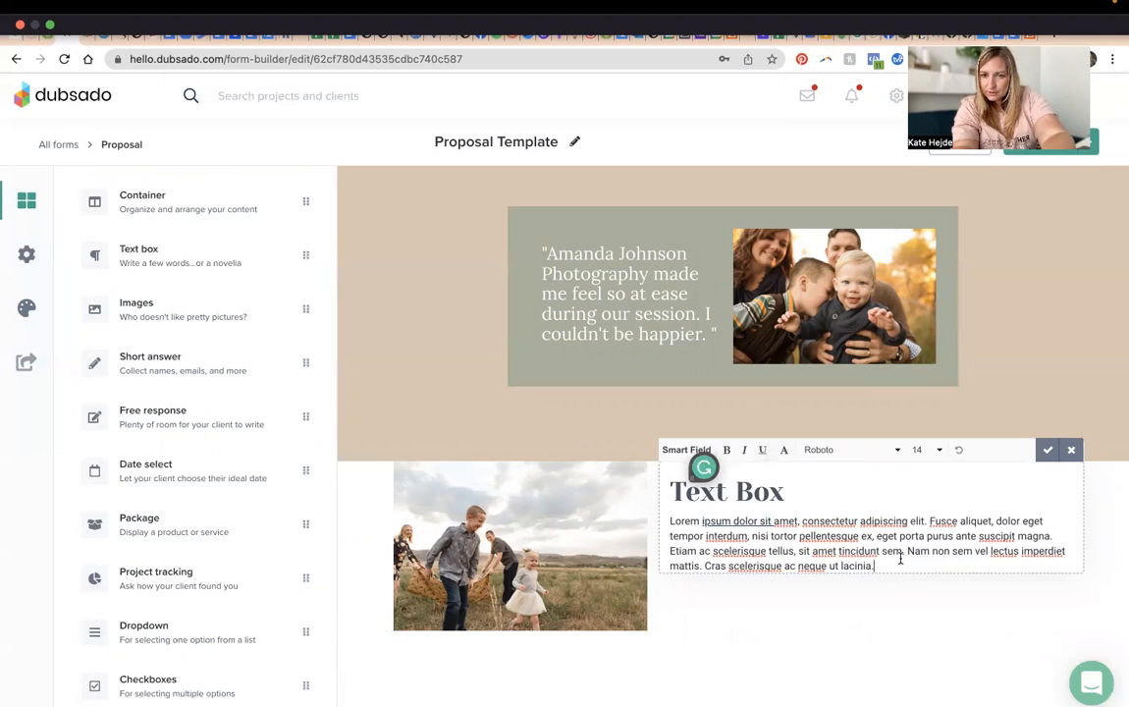
Step: Make "porta purus anegette" bold and "ipsum dolor sit amet" italic in the text box's body paragraph
{"action": "double_click", "coordinate": [884, 536]}
{"action": "left_click_drag", "start_coordinate": [884, 537], "coordinate": [979, 540]}
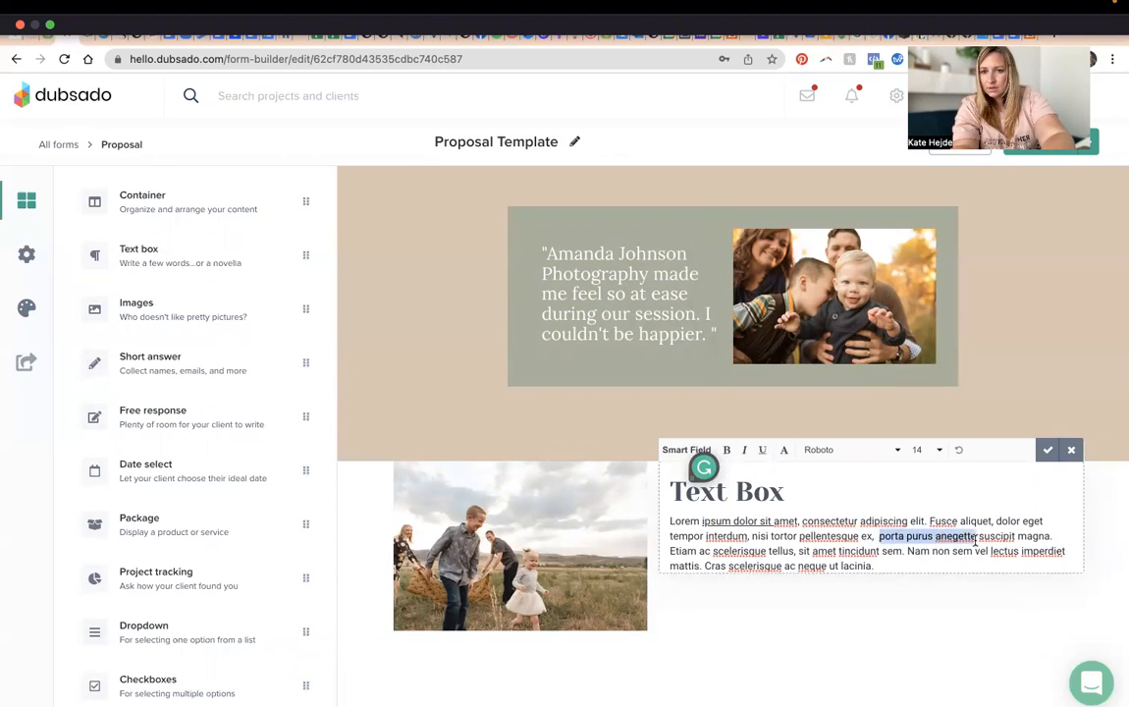
{"action": "left_click", "coordinate": [726, 449]}
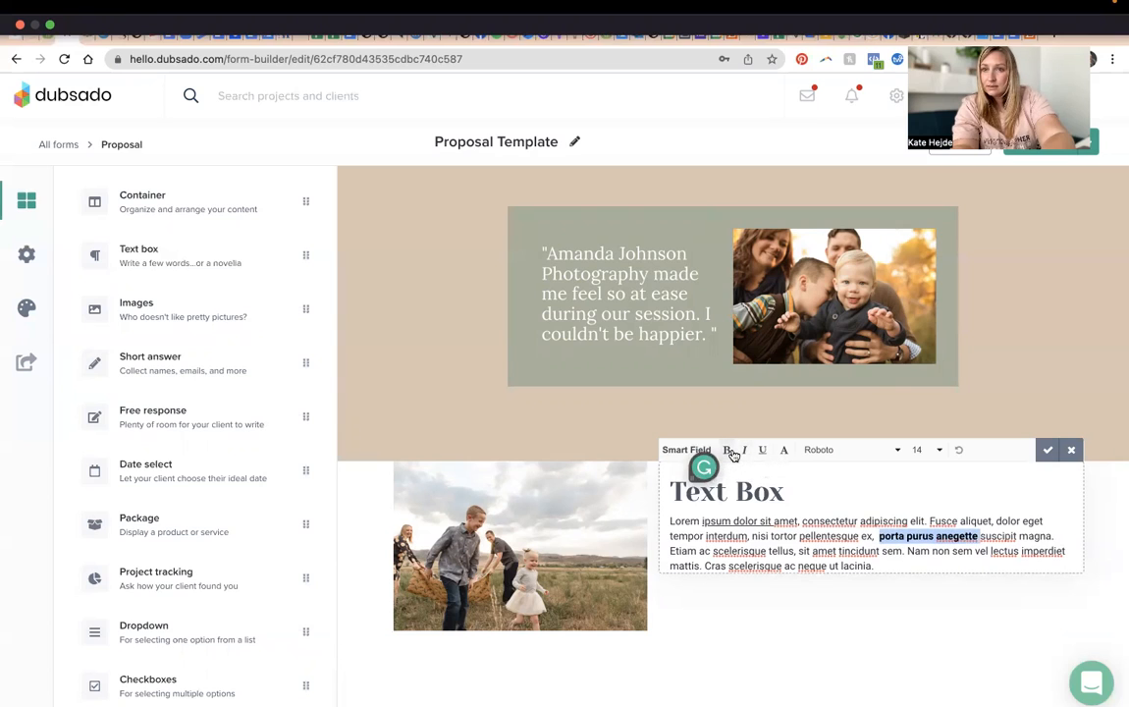
{"action": "left_click", "coordinate": [805, 548]}
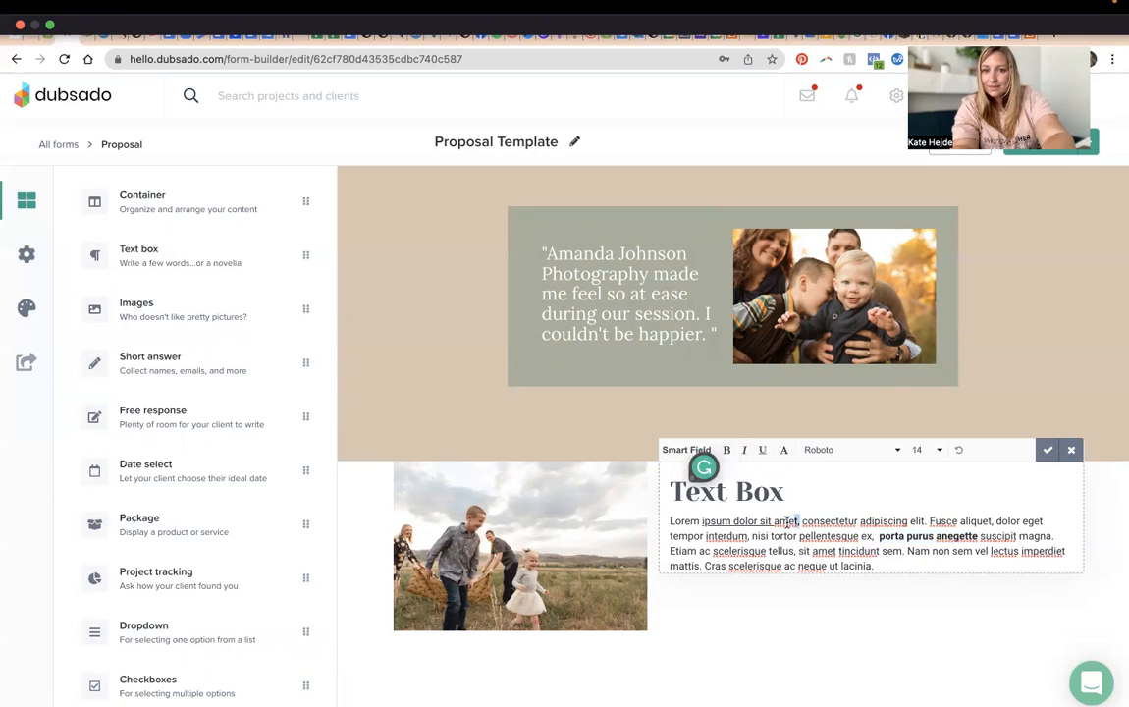
{"action": "left_click_drag", "start_coordinate": [788, 521], "coordinate": [697, 521]}
{"action": "left_click", "coordinate": [745, 451]}
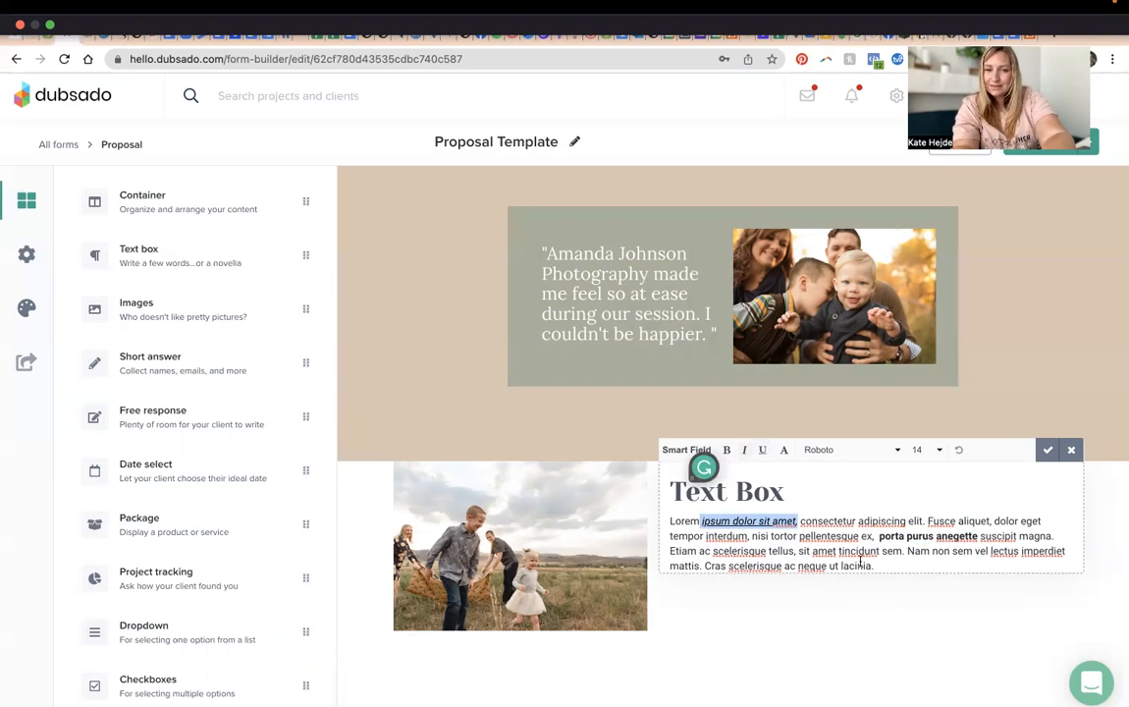
Step: Colour the closing words "ac neque ut lacinia." of the text box's body paragraph purple
{"action": "left_click", "coordinate": [834, 637]}
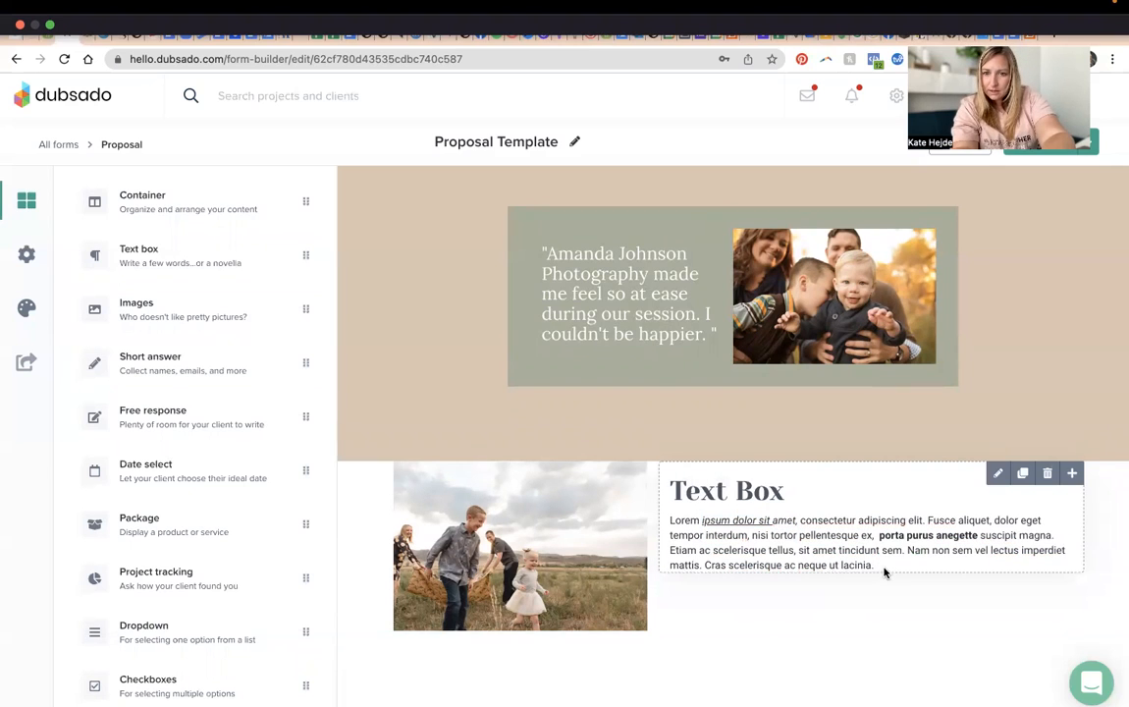
{"action": "left_click", "coordinate": [880, 565]}
{"action": "left_click_drag", "start_coordinate": [881, 567], "coordinate": [786, 567]}
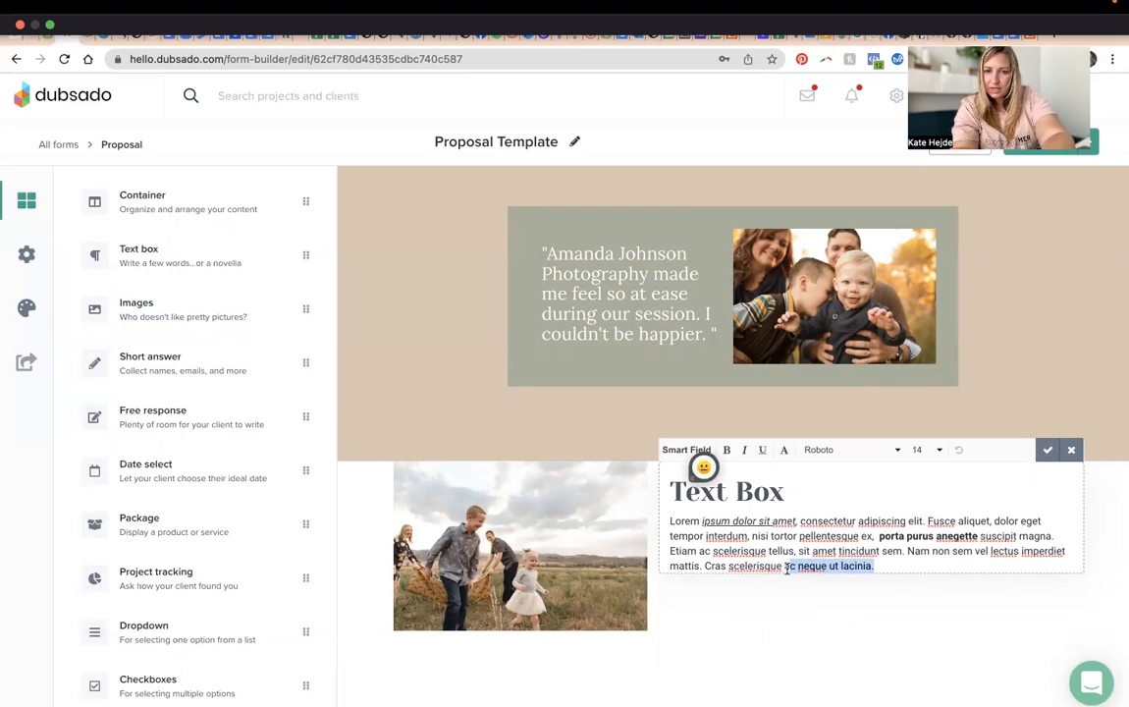
{"action": "left_click", "coordinate": [784, 449]}
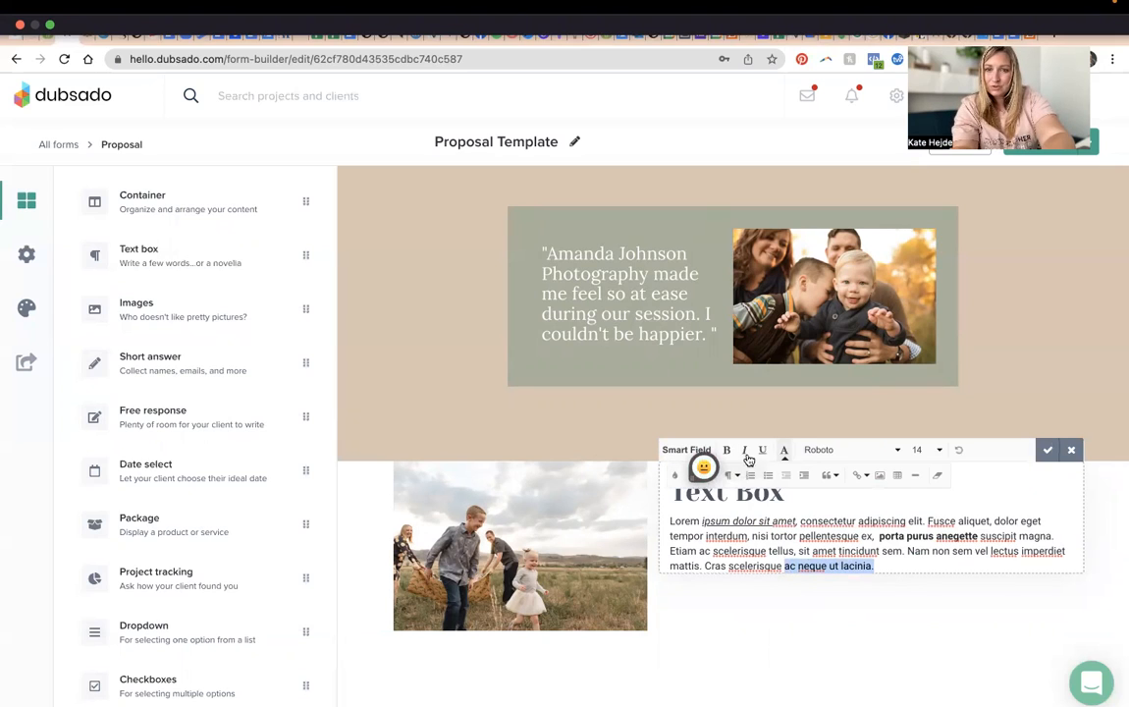
{"action": "left_click", "coordinate": [675, 477]}
{"action": "left_click", "coordinate": [777, 544]}
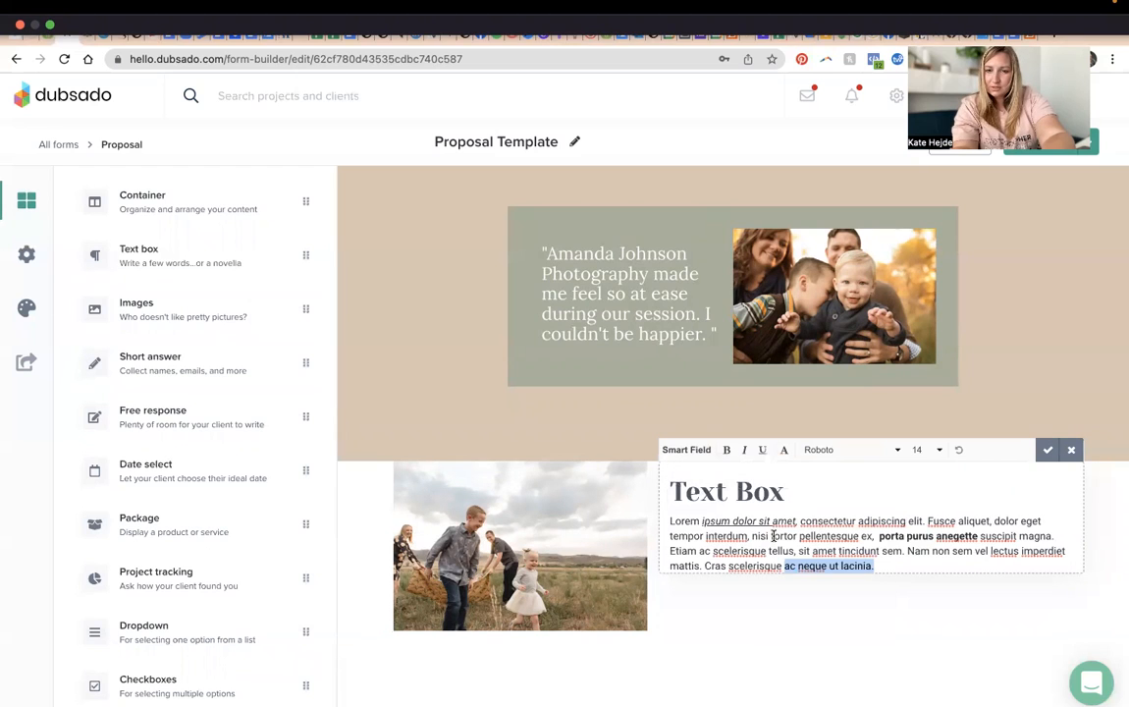
{"action": "left_click", "coordinate": [935, 499]}
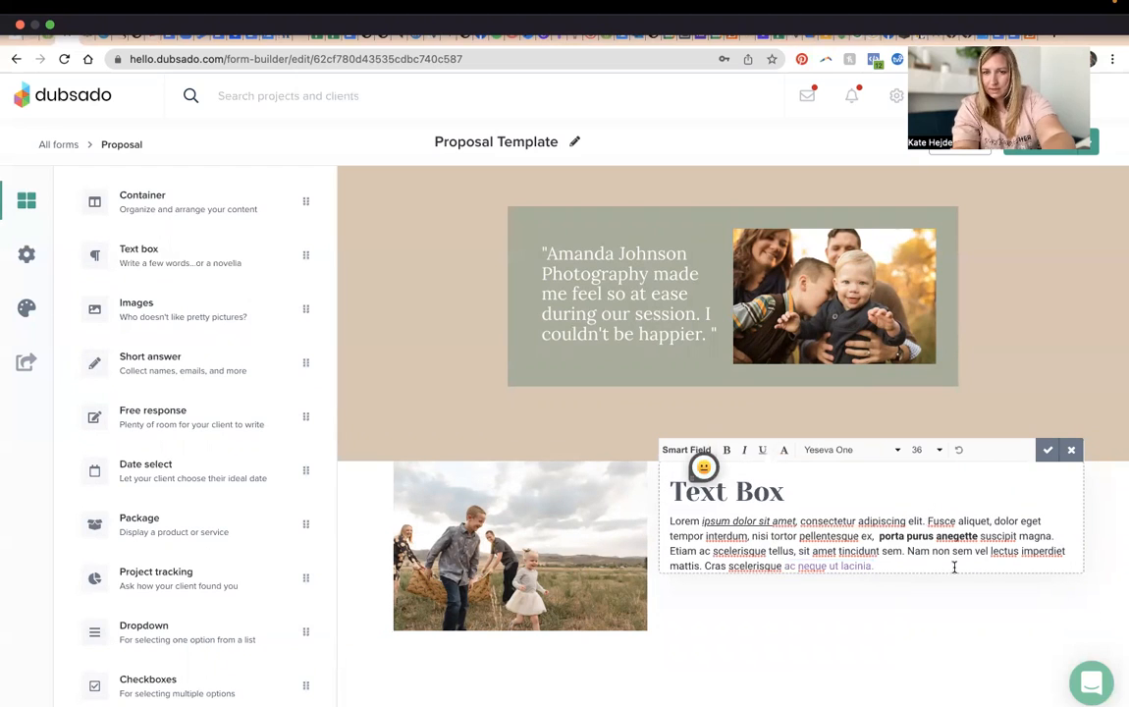
Step: Colour the letter "o" of "Box" in the text box's heading yellow
{"action": "left_click_drag", "start_coordinate": [771, 489], "coordinate": [755, 488]}
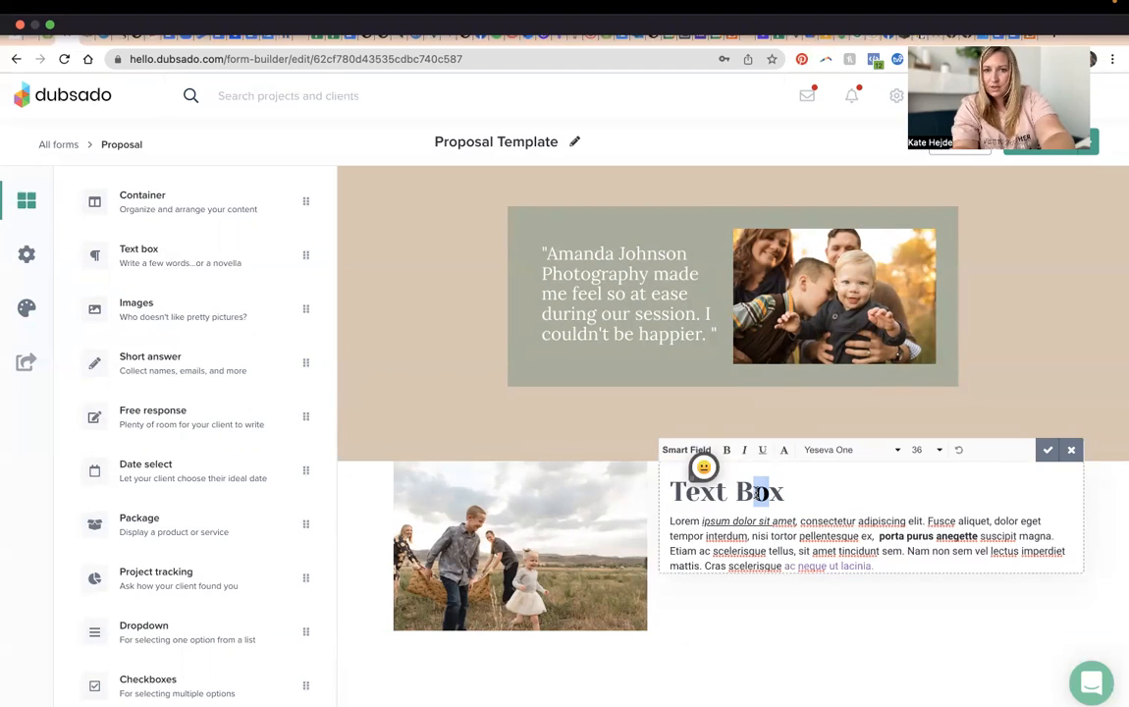
{"action": "left_click", "coordinate": [785, 450]}
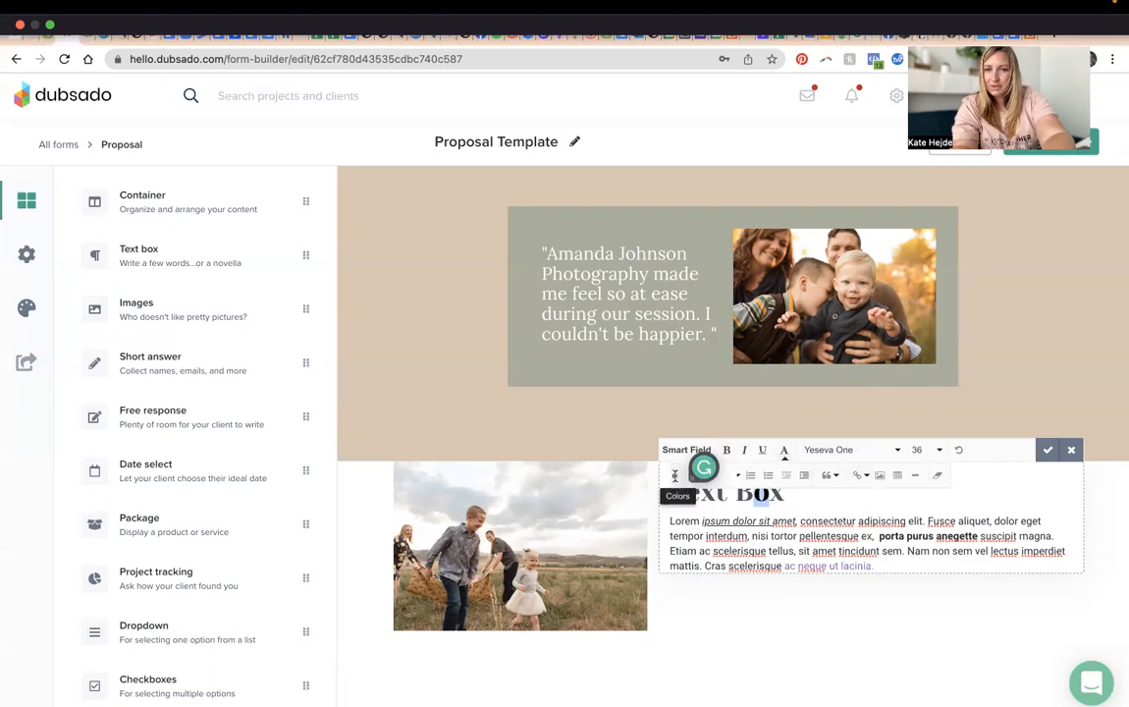
{"action": "left_click", "coordinate": [675, 475]}
{"action": "left_click", "coordinate": [678, 600]}
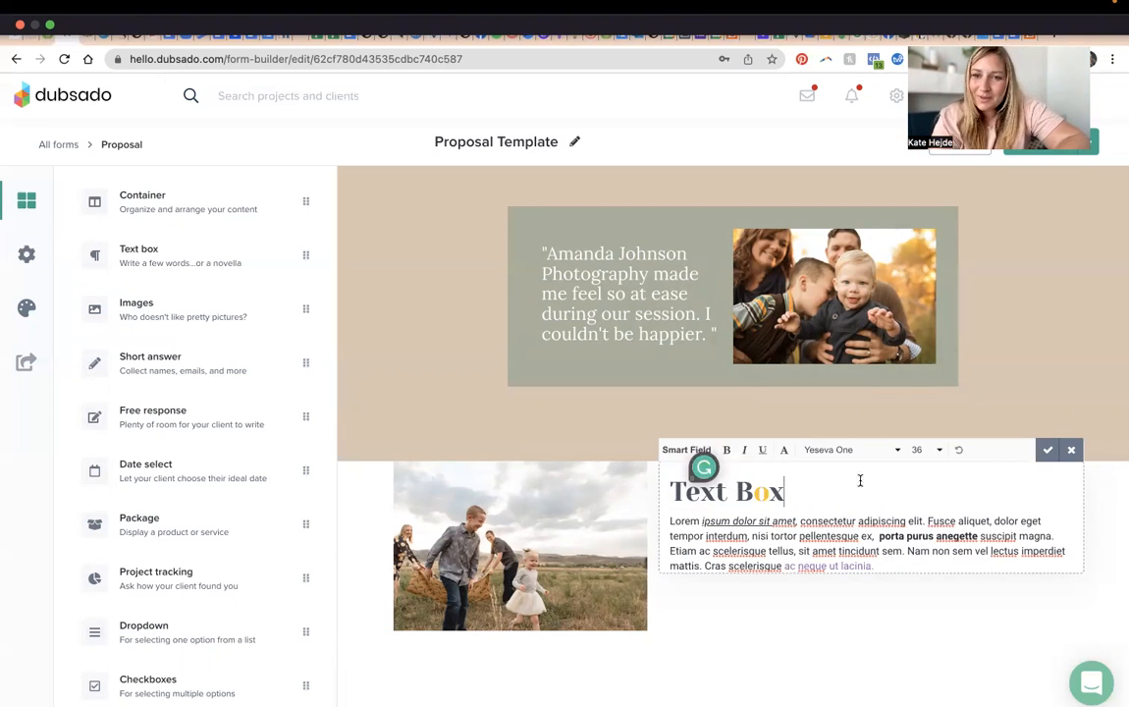
Step: Set the font of "adipiscing elit." in the body paragraph's first line to Poppins
{"action": "left_click", "coordinate": [856, 521]}
{"action": "left_click_drag", "start_coordinate": [856, 520], "coordinate": [924, 522]}
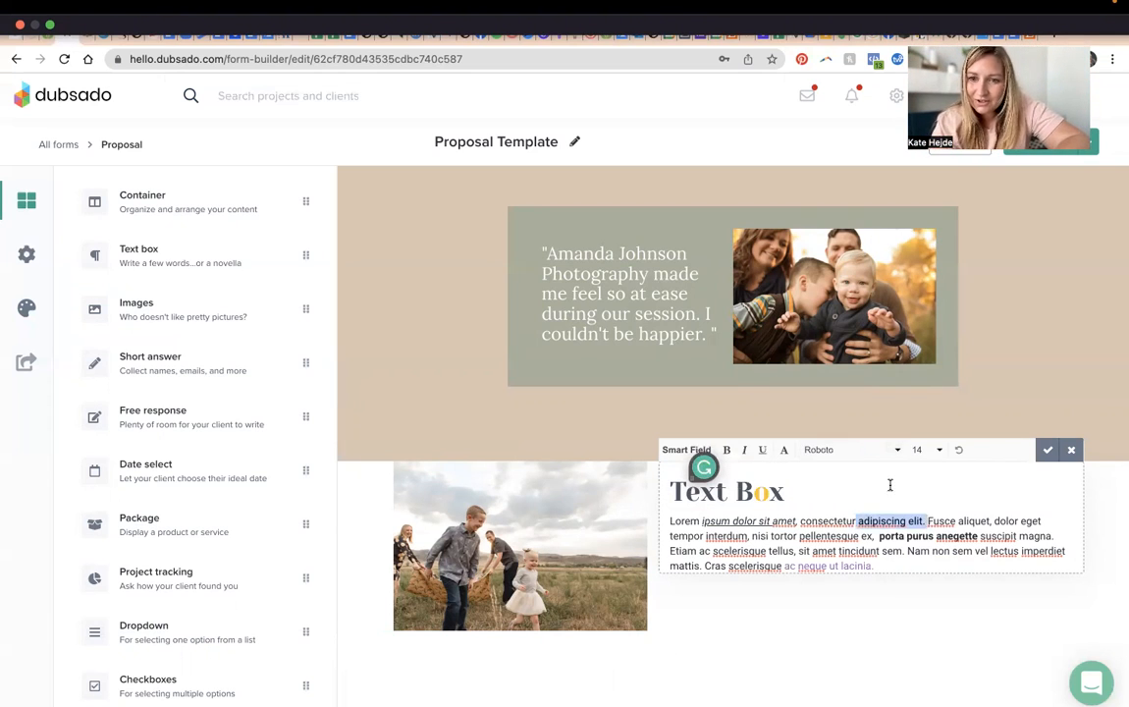
{"action": "left_click", "coordinate": [898, 452]}
{"action": "left_click", "coordinate": [859, 473]}
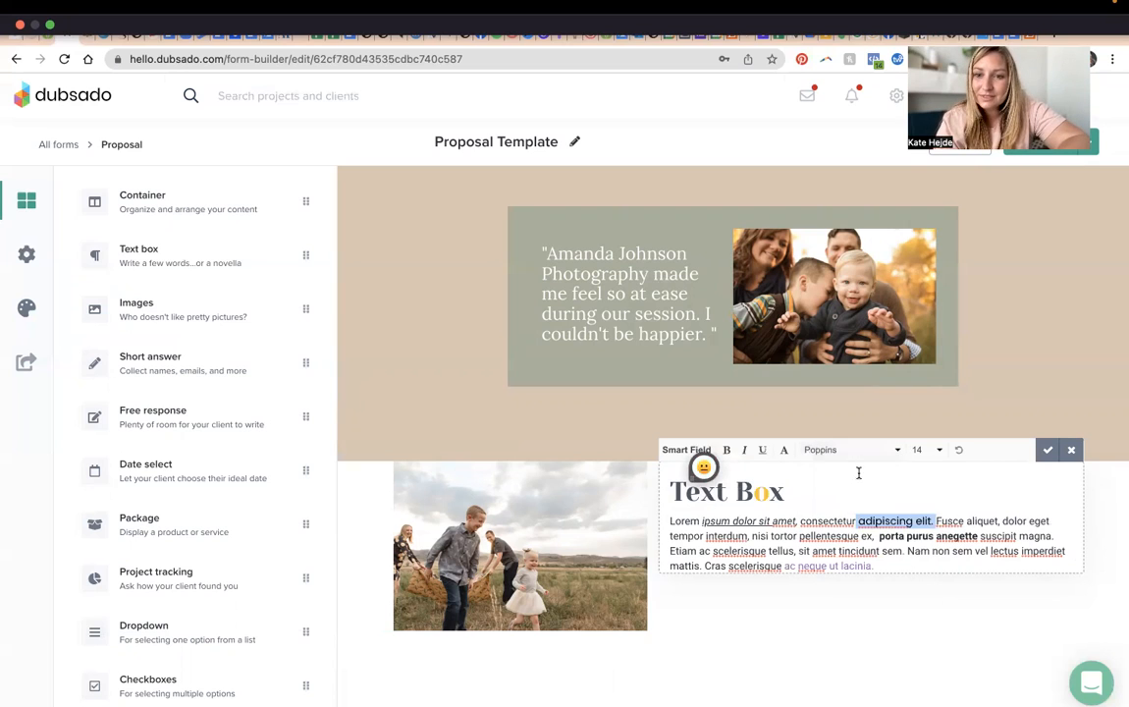
{"action": "left_click", "coordinate": [926, 483]}
Step: Set the font size to 16 from the middle of "pellentesque" through the end of the body paragraph
{"action": "left_click_drag", "start_coordinate": [900, 567], "coordinate": [830, 537]}
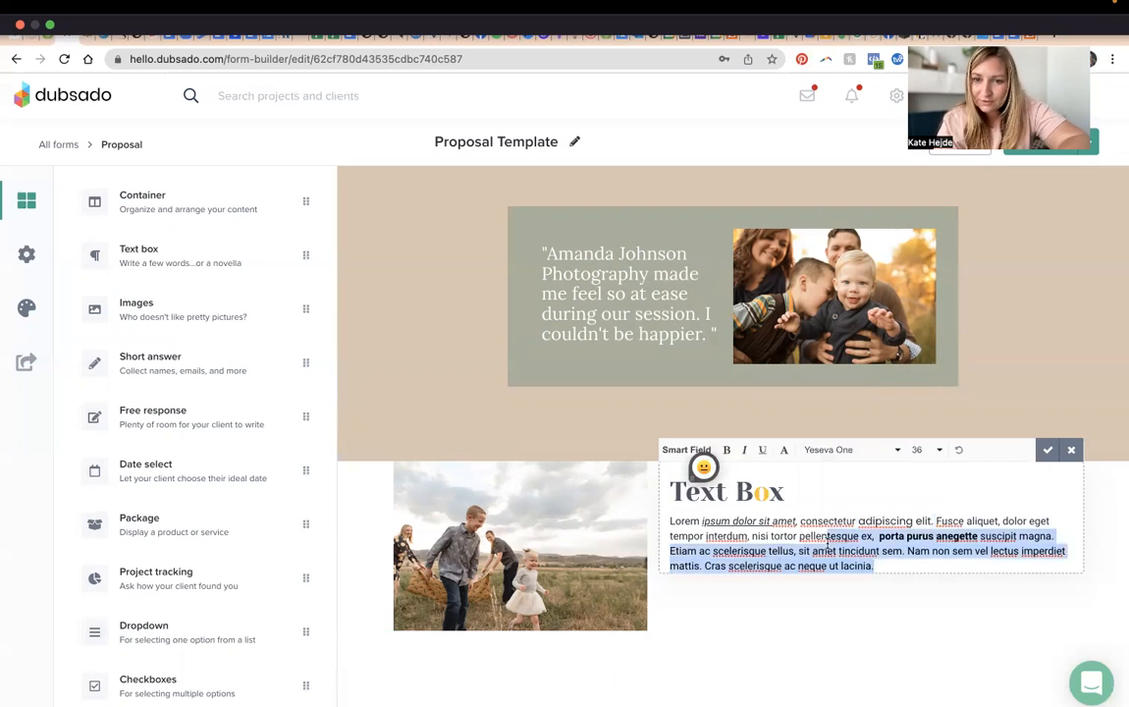
{"action": "left_click", "coordinate": [938, 452]}
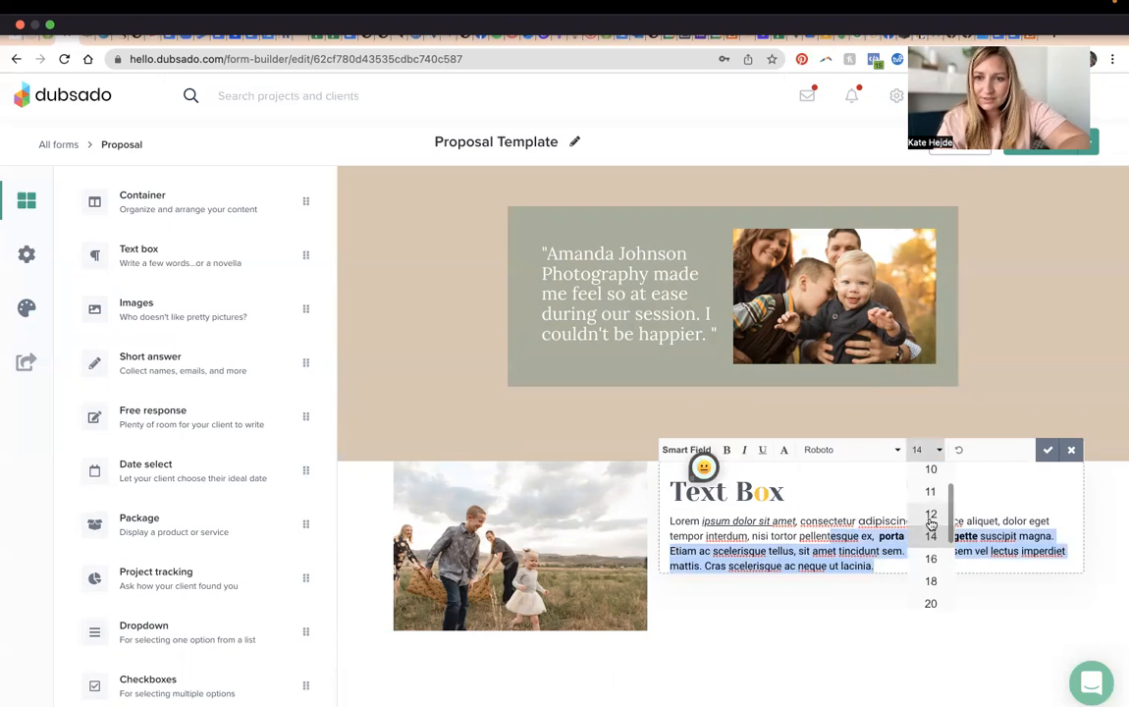
{"action": "left_click", "coordinate": [931, 559]}
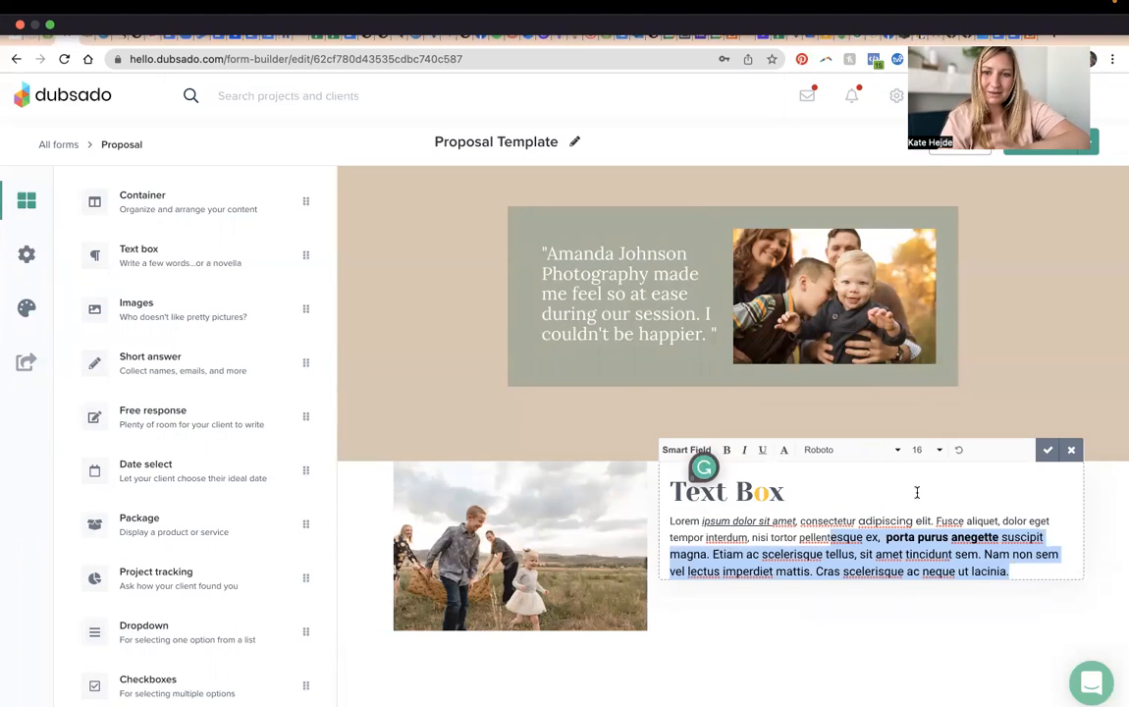
{"action": "left_click", "coordinate": [958, 496]}
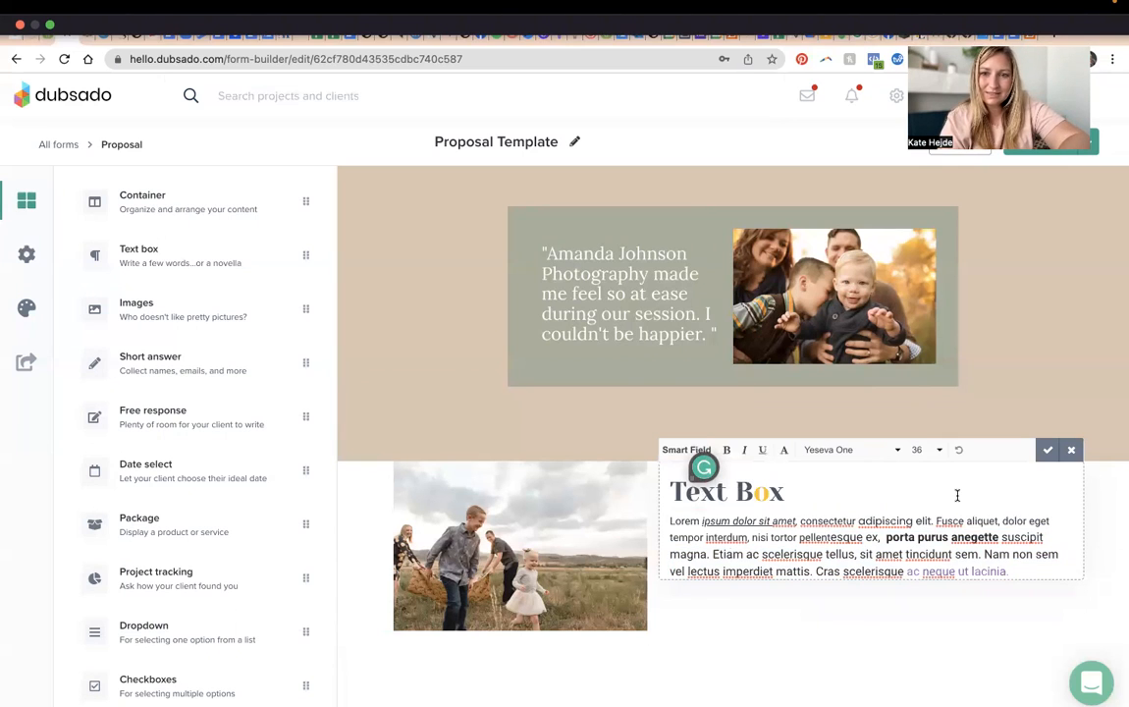
Step: Select the word "pellentesque" and centre-align the text box's body paragraph
{"action": "double_click", "coordinate": [856, 537]}
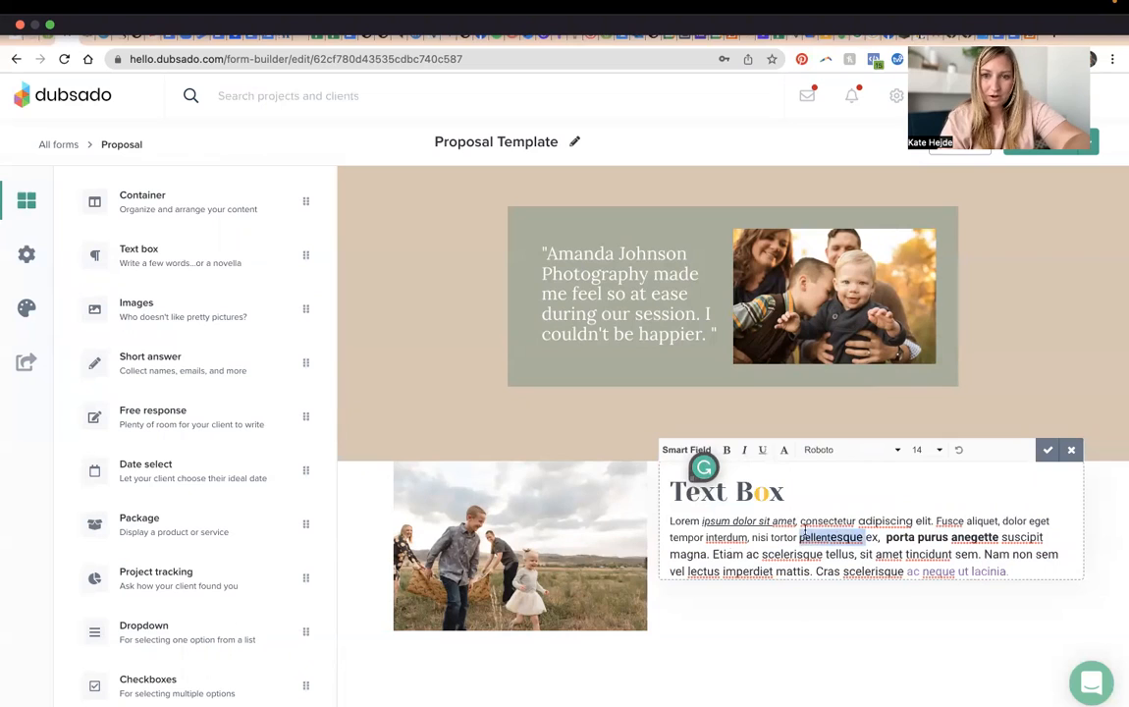
{"action": "left_click", "coordinate": [784, 449]}
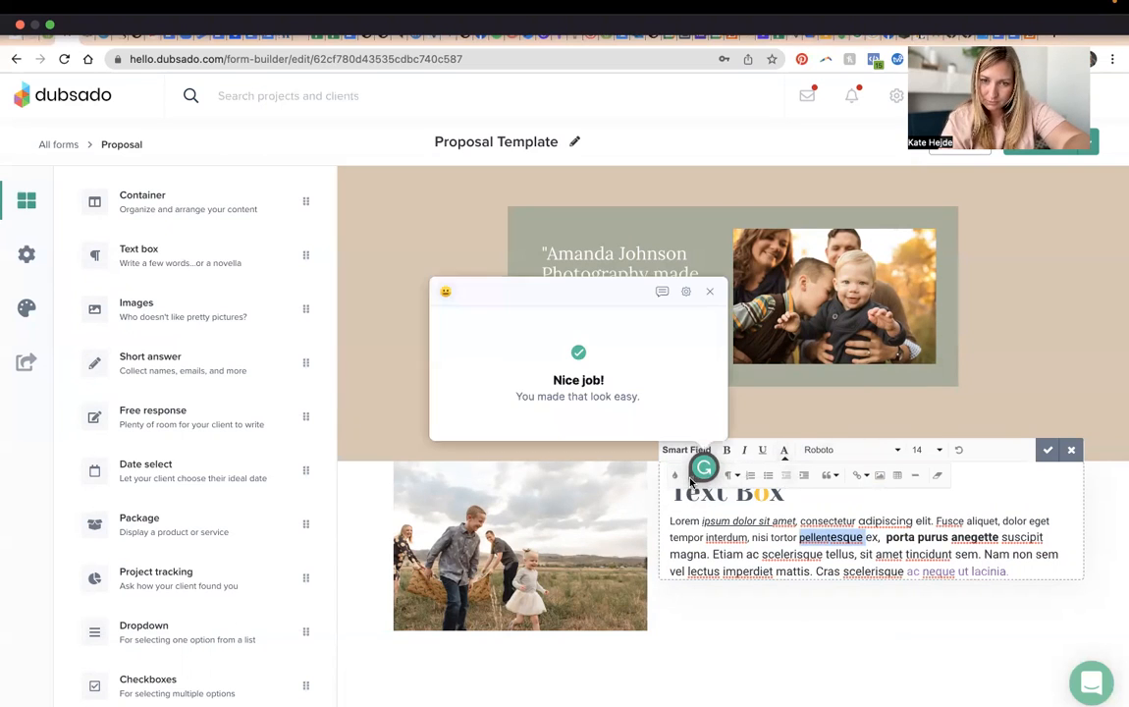
{"action": "left_click", "coordinate": [707, 294]}
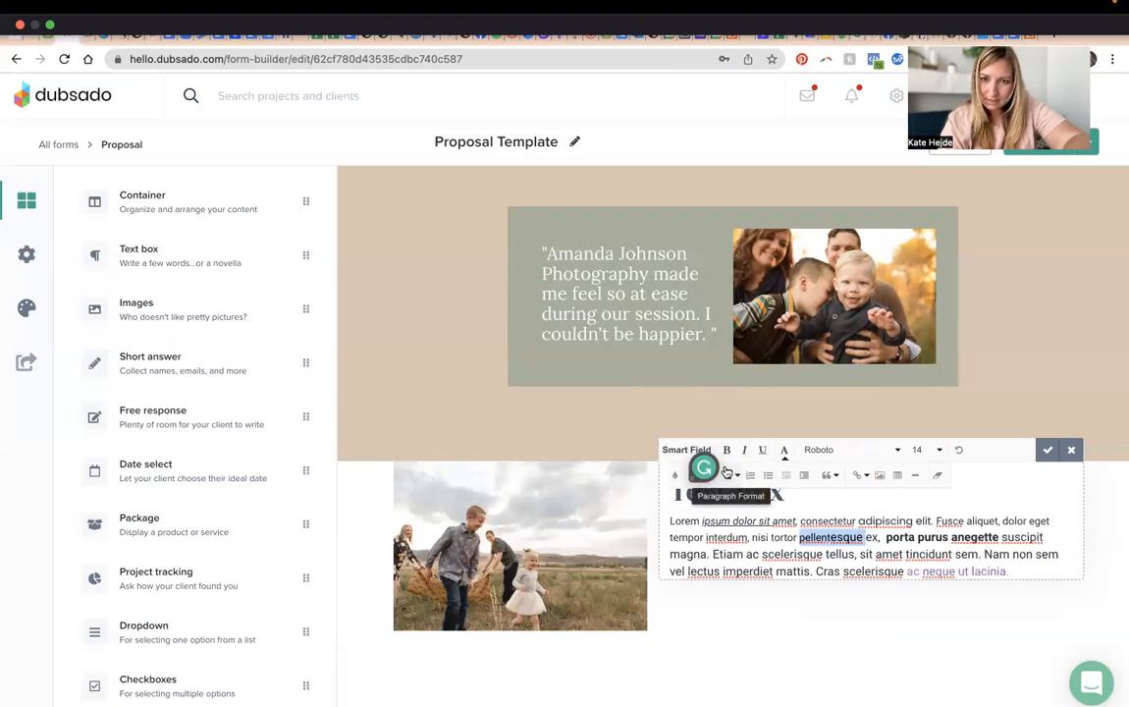
{"action": "left_click", "coordinate": [693, 485]}
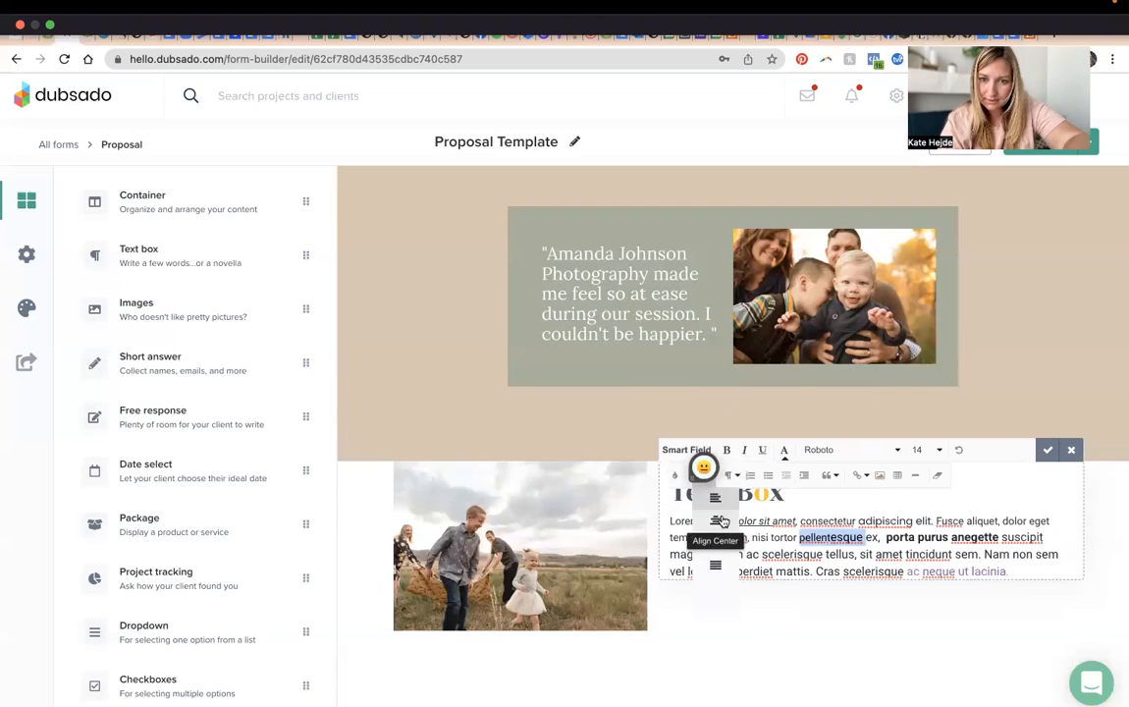
{"action": "left_click", "coordinate": [716, 519]}
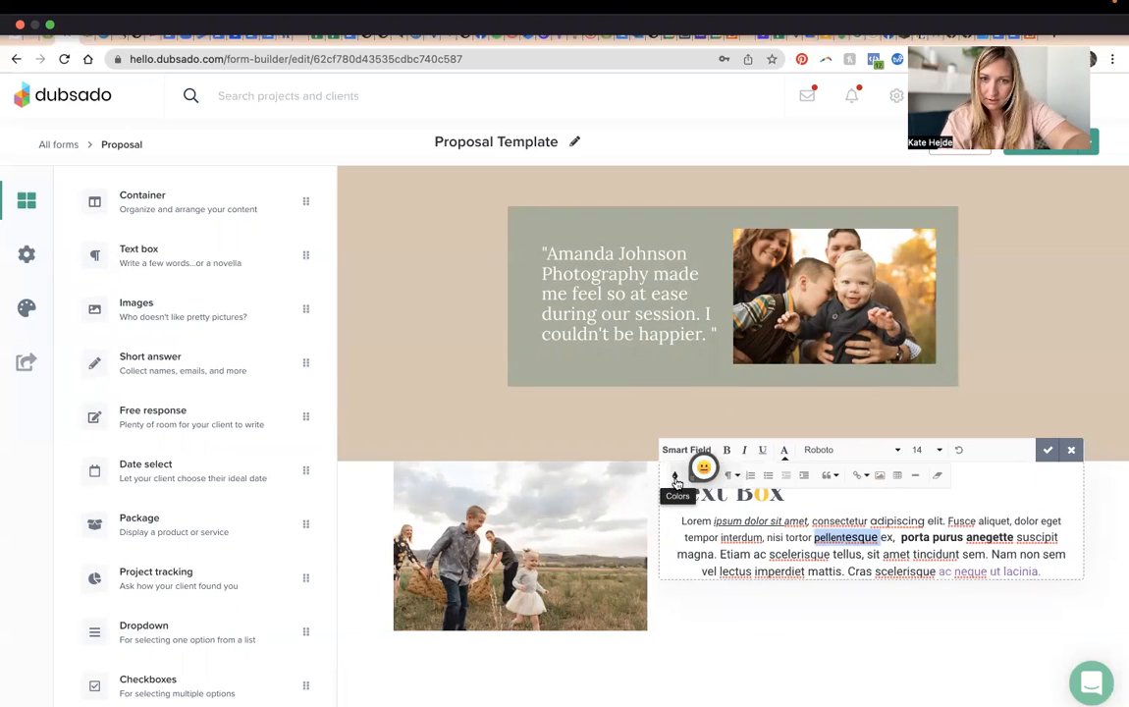
Step: Look through the paragraph formats and try ordered and unordered lists on the text box's body paragraph
{"action": "left_click", "coordinate": [727, 476]}
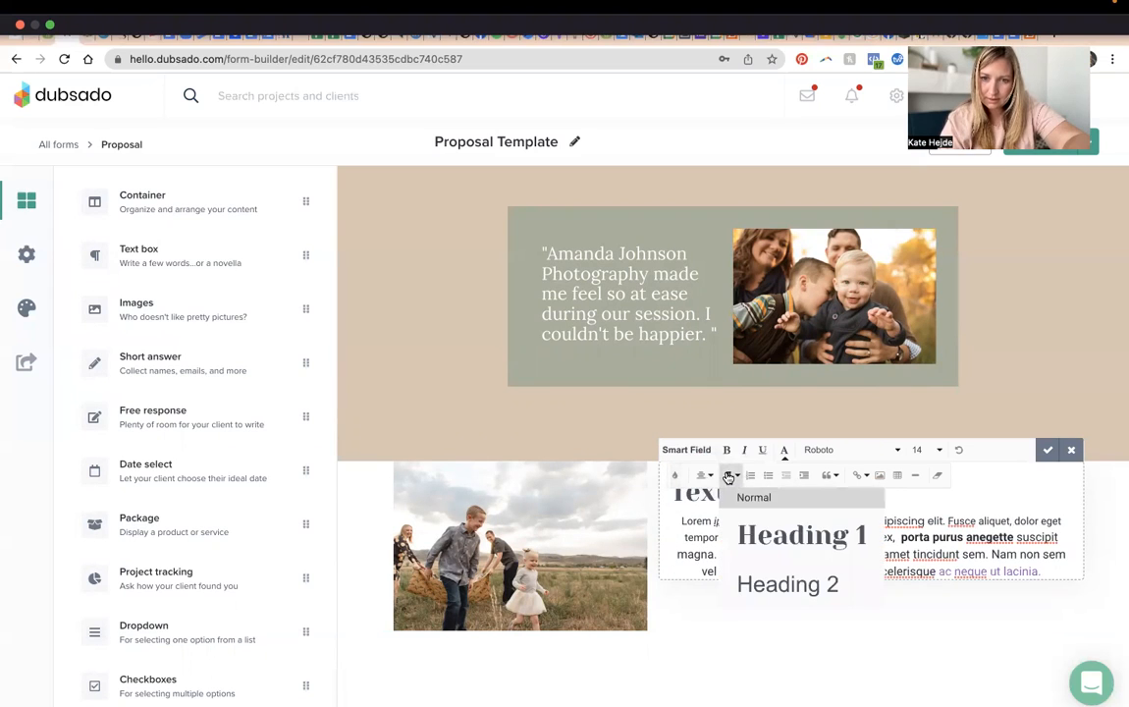
{"action": "scroll", "coordinate": [776, 530], "scroll_direction": "down", "scroll_amount": 2}
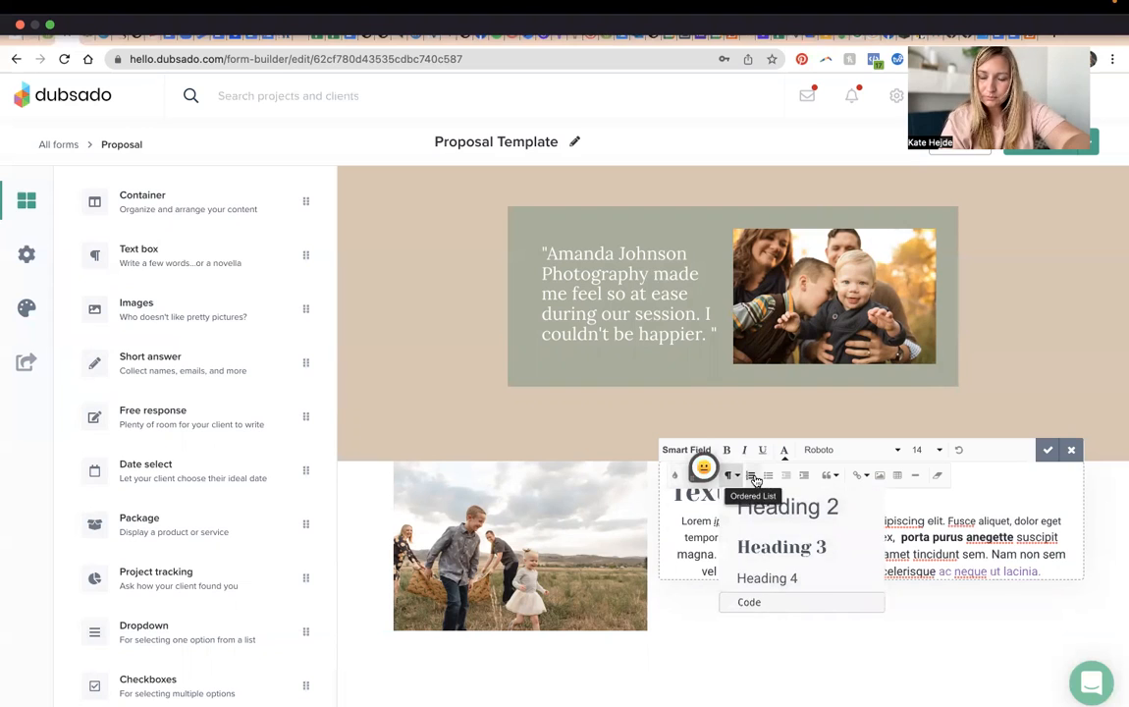
{"action": "left_click", "coordinate": [753, 477]}
{"action": "left_click", "coordinate": [768, 475]}
{"action": "left_click", "coordinate": [787, 477]}
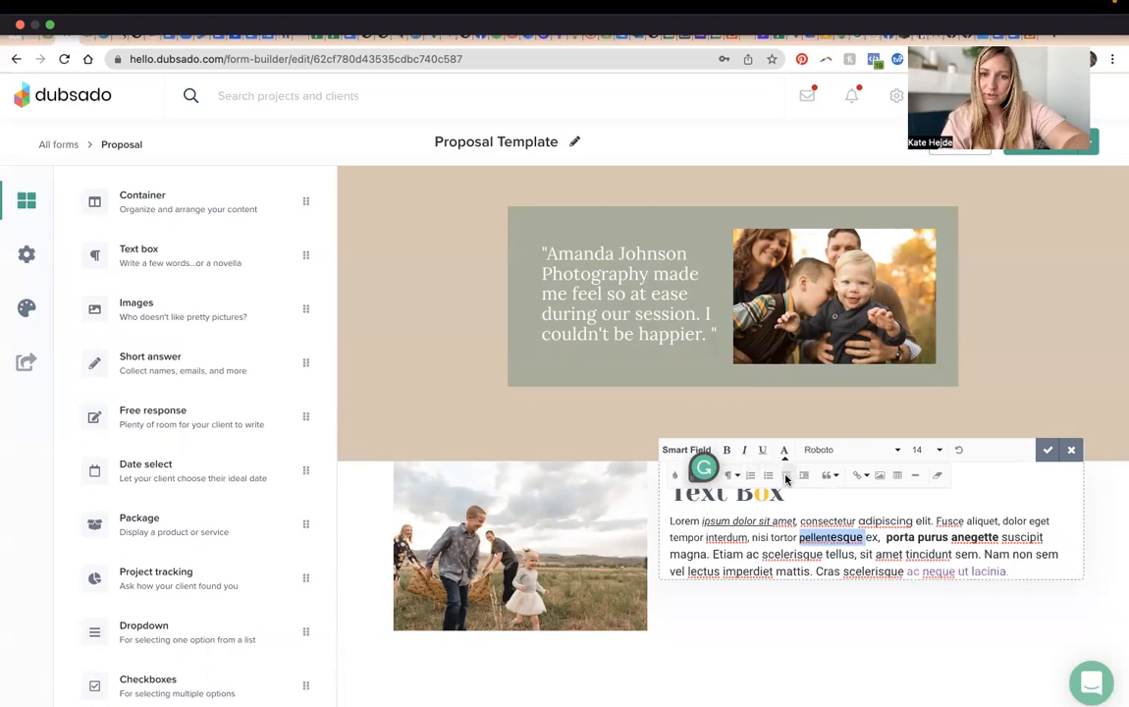
Step: Indent the text box's body paragraph one level and increase its quote level
{"action": "left_click", "coordinate": [804, 475]}
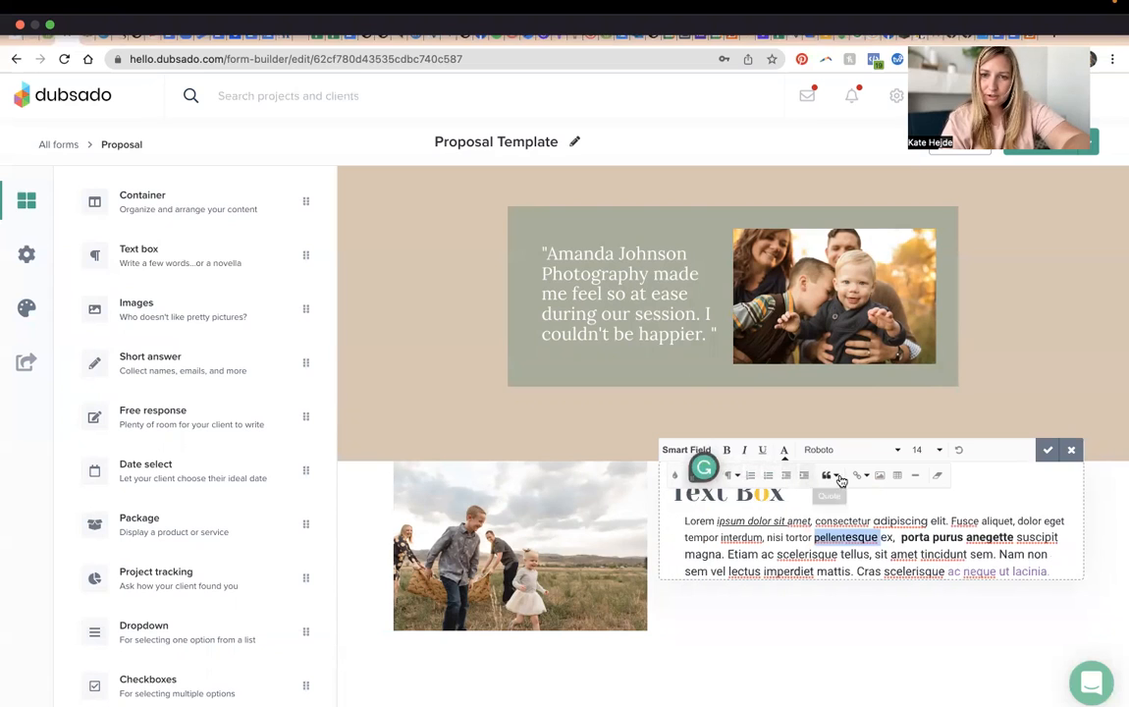
{"action": "left_click", "coordinate": [830, 477]}
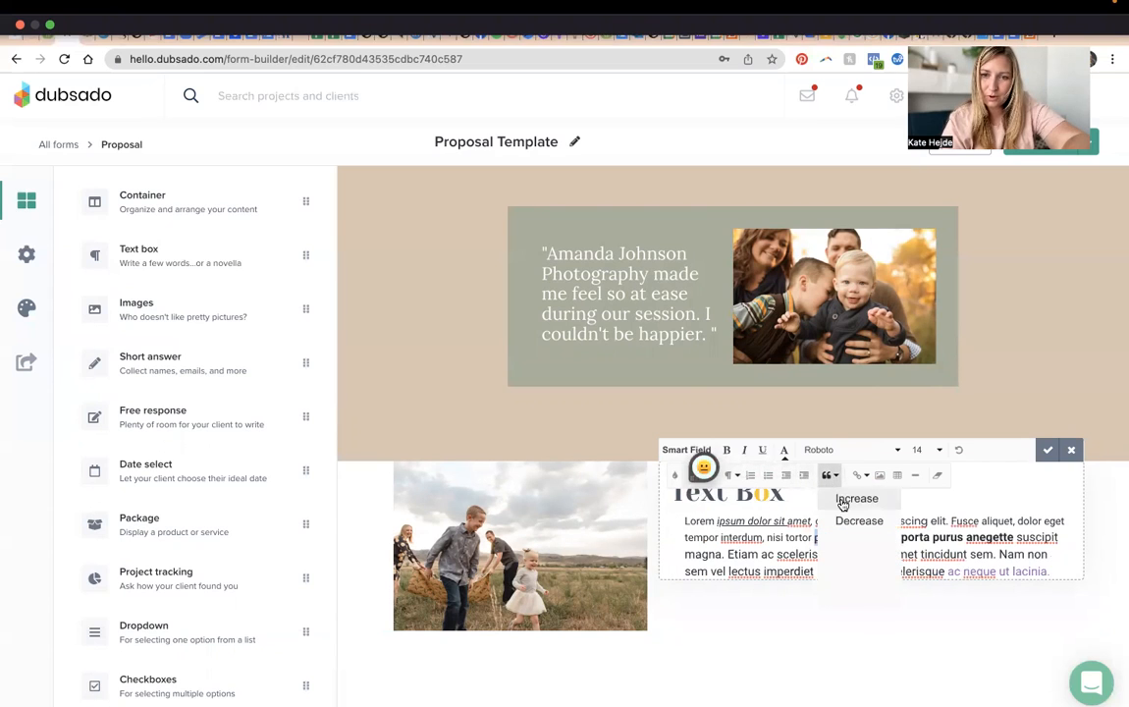
{"action": "left_click", "coordinate": [841, 497]}
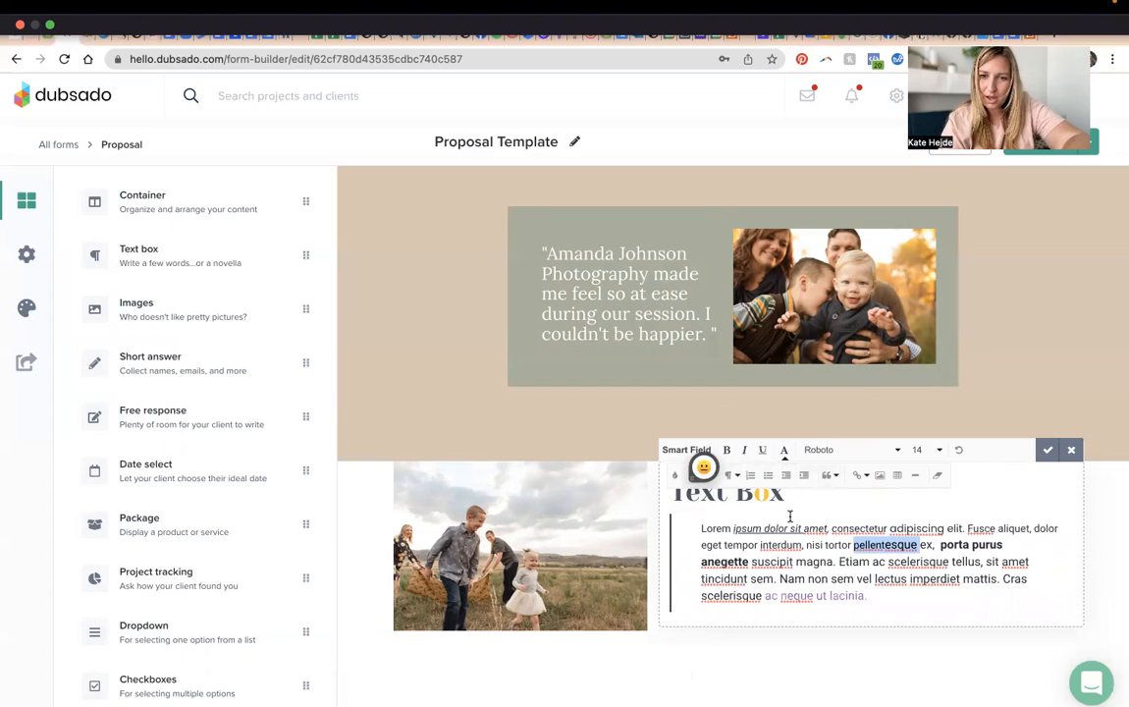
Step: Insert a table of eight columns and two rows over the selected word "pellentesque" and undo it
{"action": "left_click", "coordinate": [898, 481]}
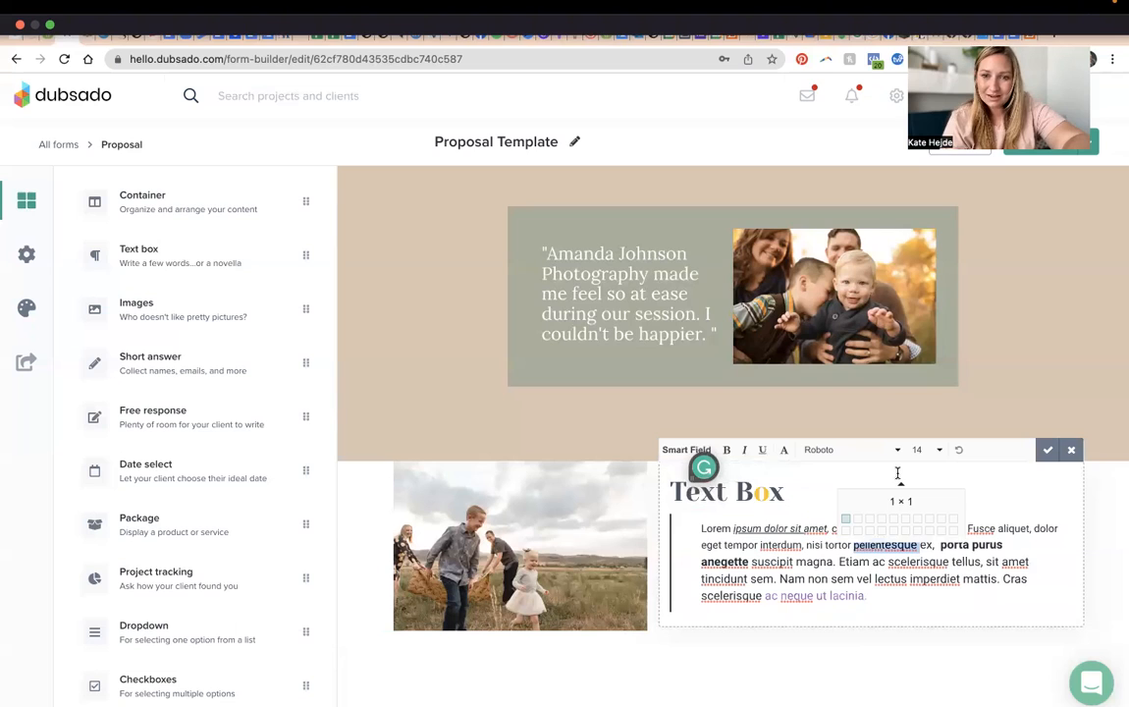
{"action": "left_click", "coordinate": [927, 539]}
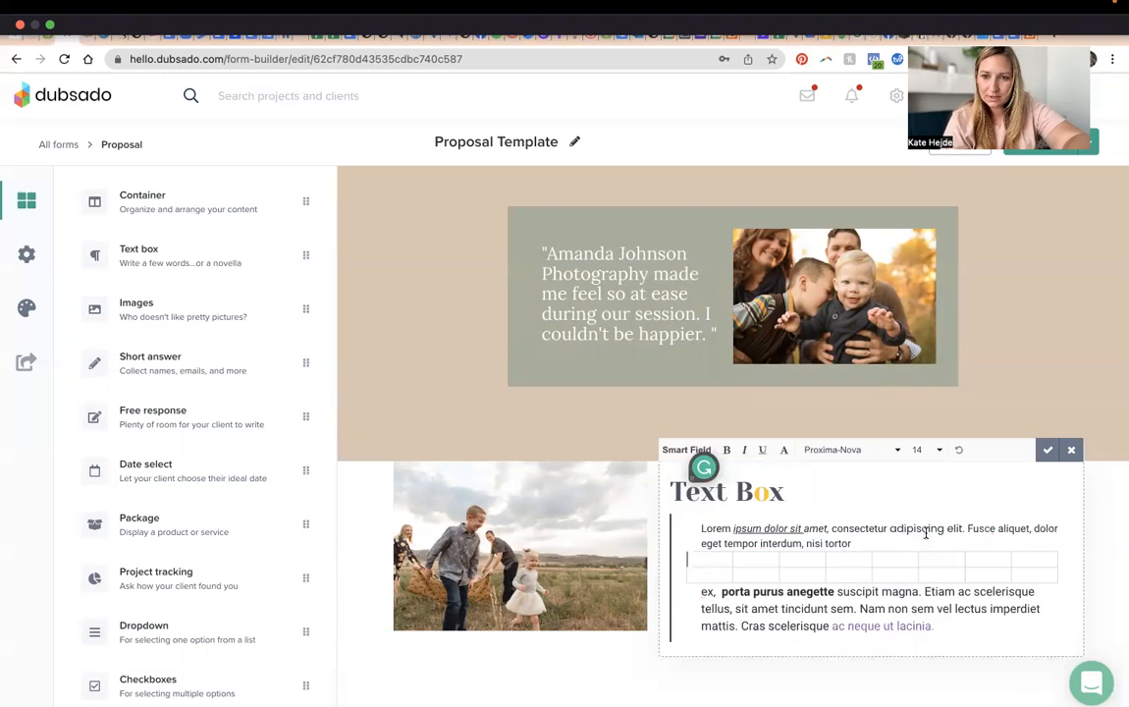
{"action": "key", "text": "super+z"}
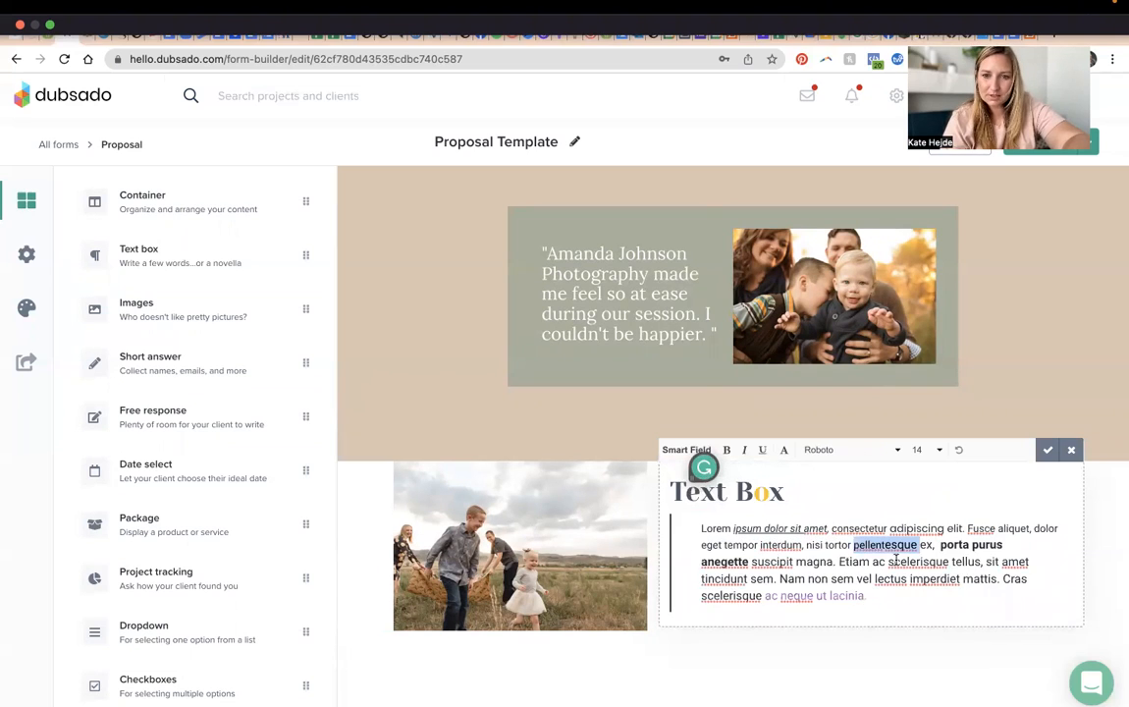
Step: Replace the selected word "pellentesque" with a horizontal line and leave the text box's editing mode
{"action": "left_click", "coordinate": [784, 450]}
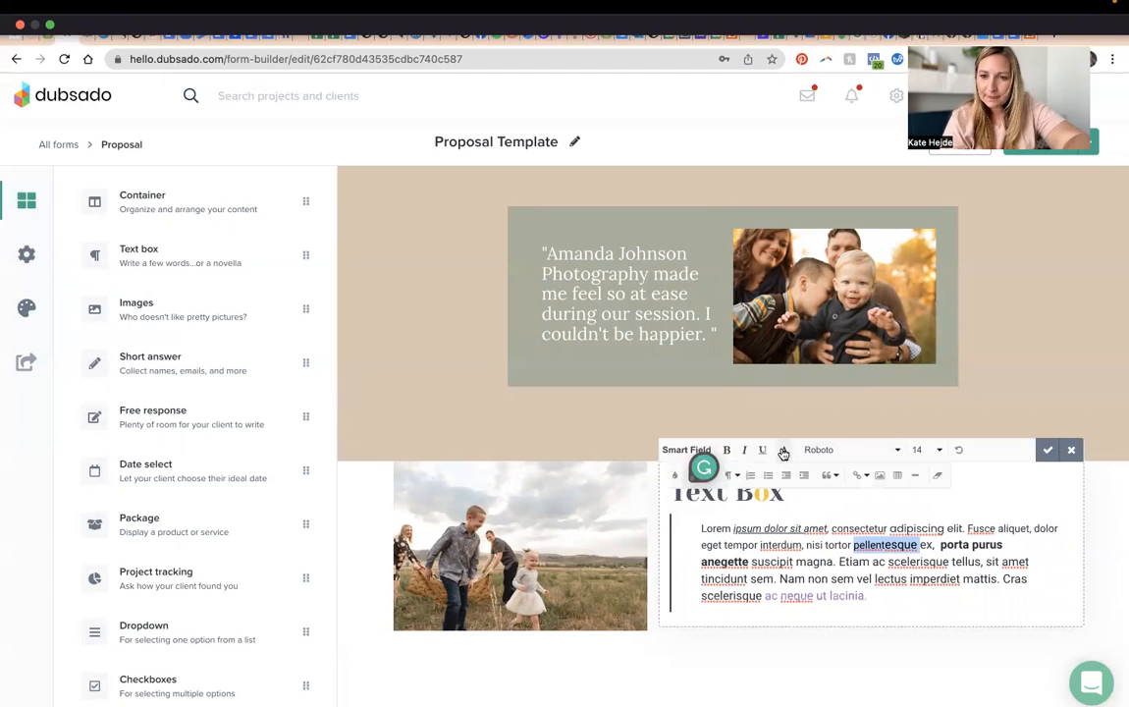
{"action": "left_click", "coordinate": [915, 475]}
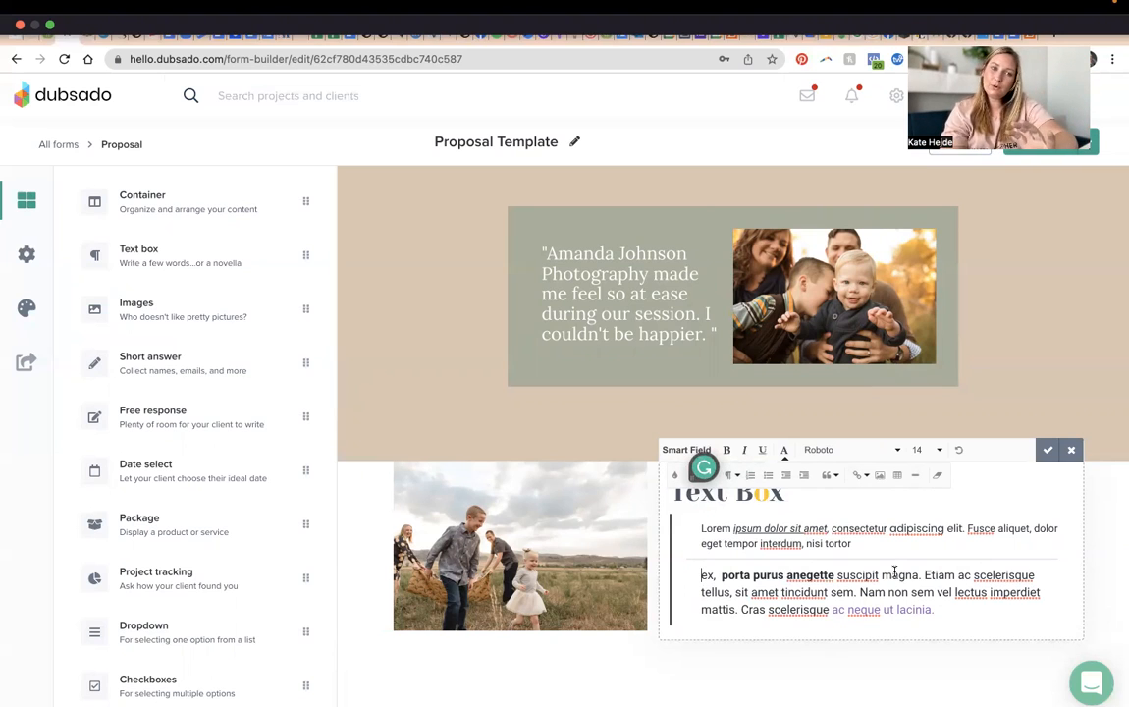
{"action": "left_click", "coordinate": [551, 541]}
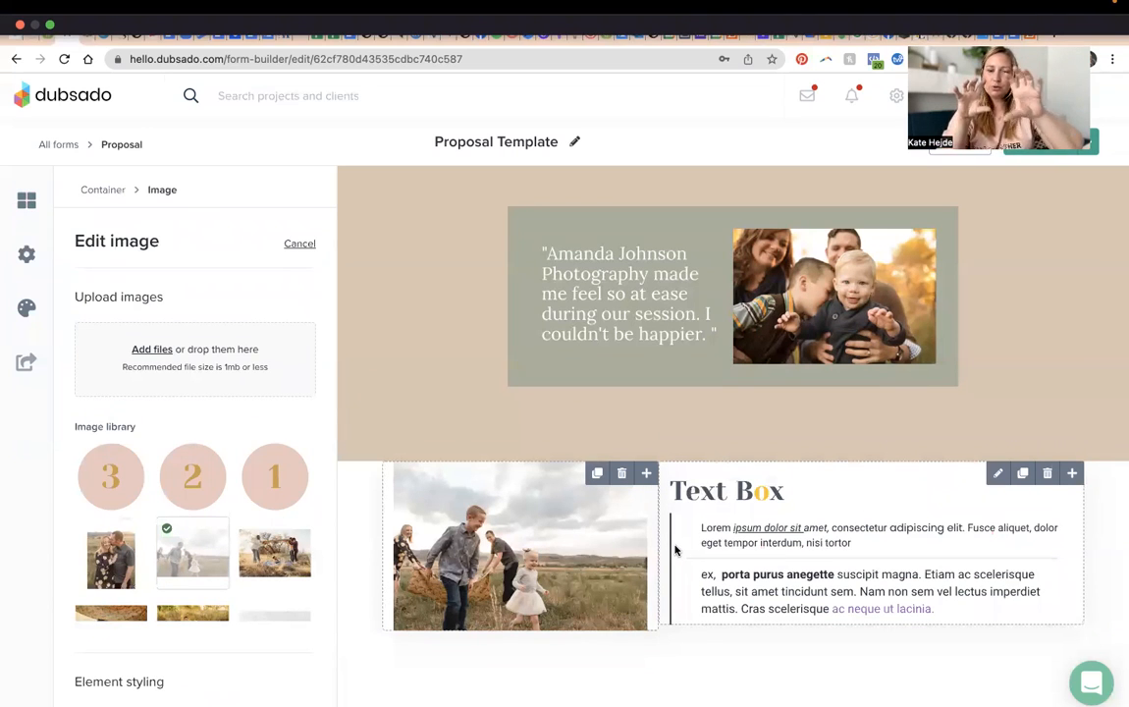
Step: Set the background color of the nested container holding the text box to #f2f2f2
{"action": "left_click", "coordinate": [726, 426]}
{"action": "left_click", "coordinate": [816, 447]}
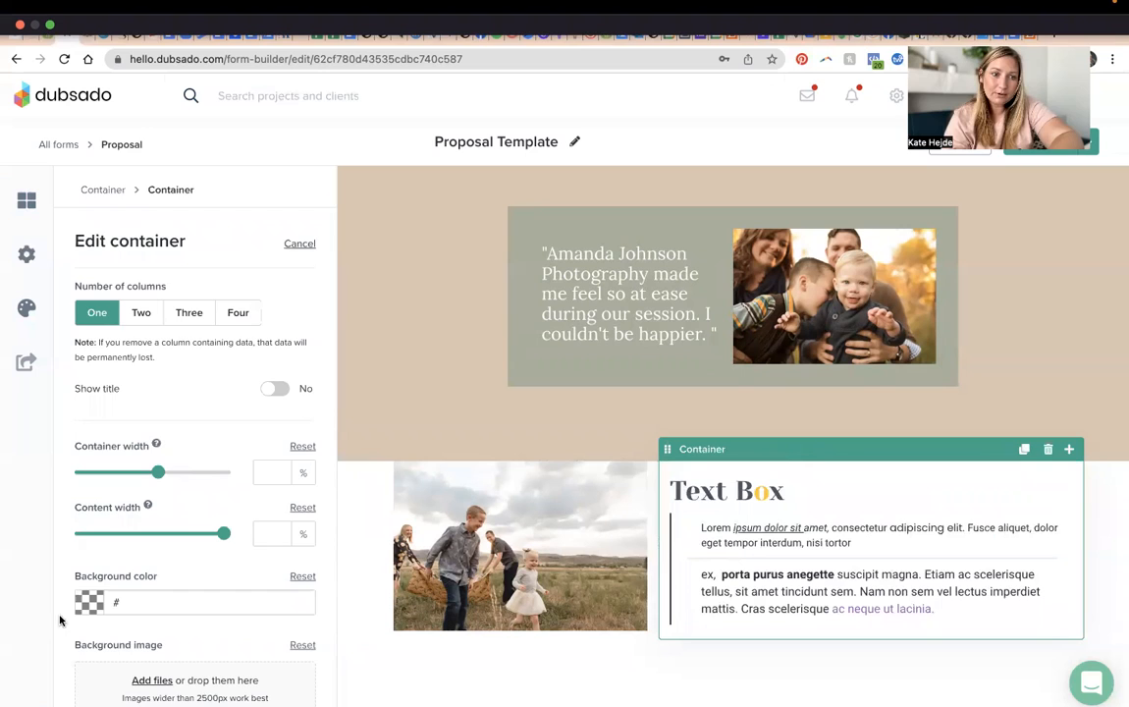
{"action": "scroll", "coordinate": [146, 611], "scroll_direction": "down", "scroll_amount": 4}
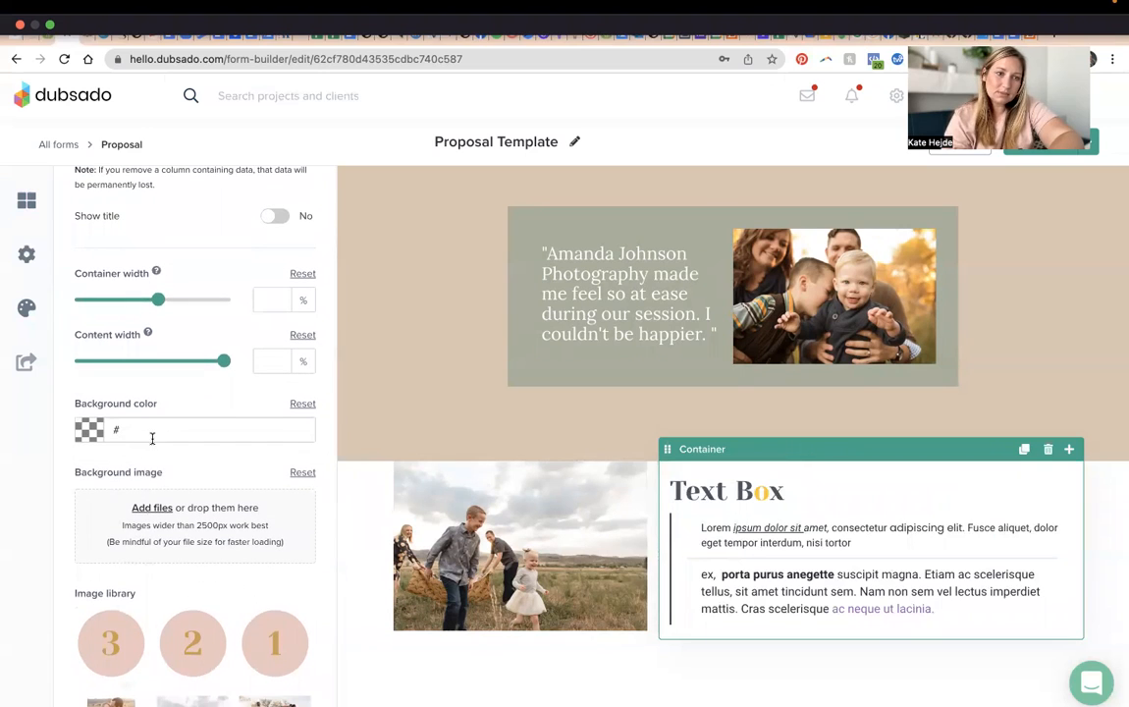
{"action": "left_click", "coordinate": [152, 432]}
{"action": "type", "text": "f"}
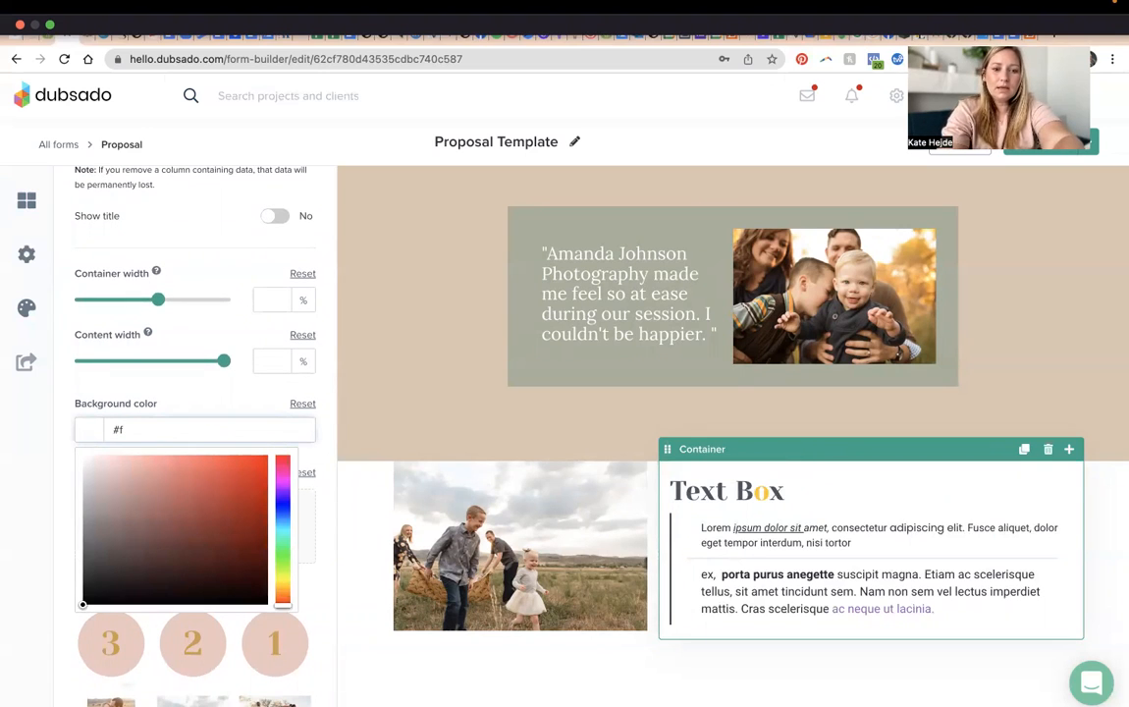
{"action": "type", "text": "2f2f2"}
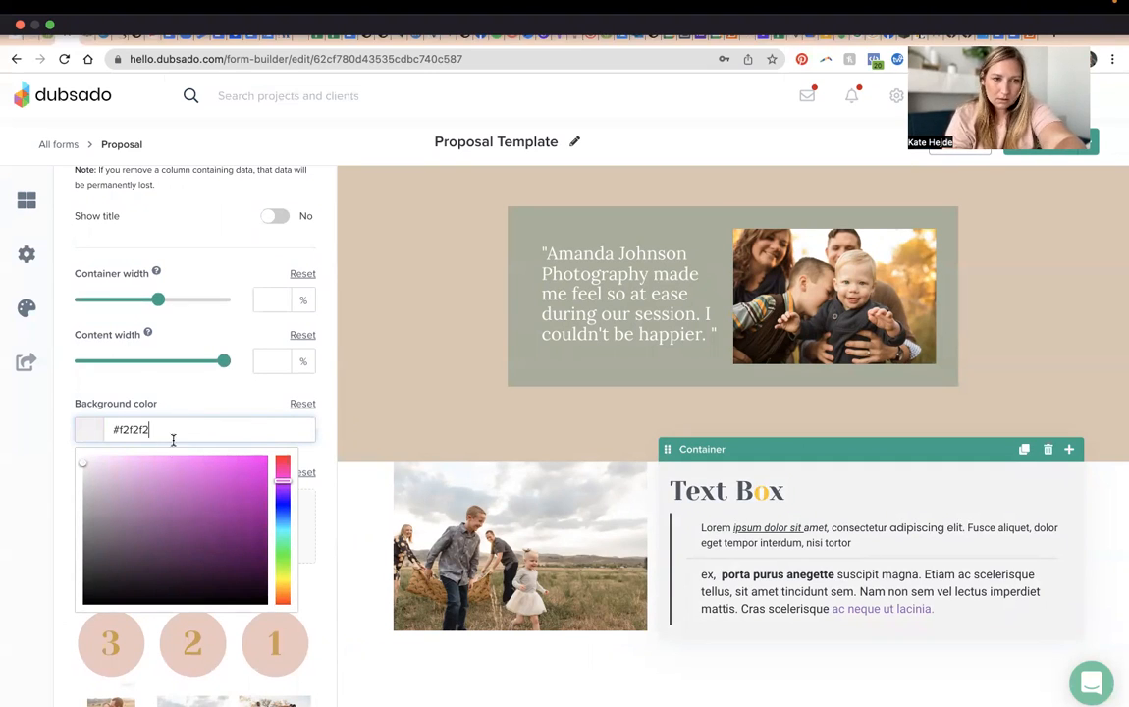
Step: Change the text box's nested container background to #f4f3f4 and set its left margin to -150 px
{"action": "left_click", "coordinate": [84, 463]}
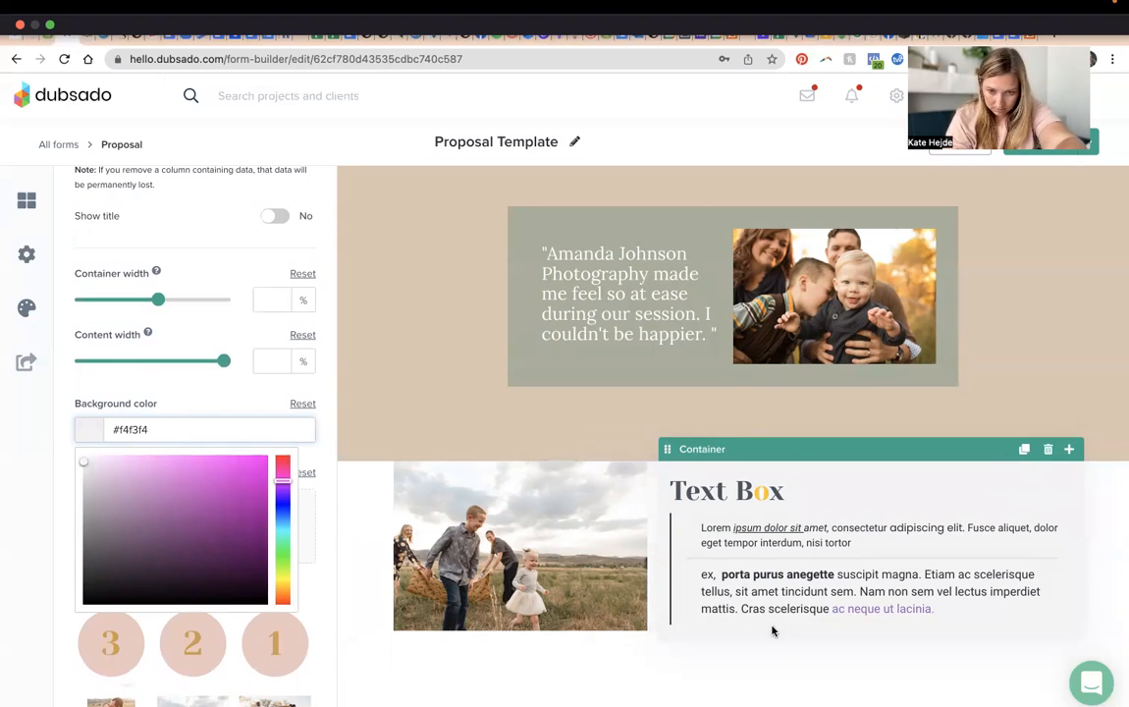
{"action": "left_click", "coordinate": [776, 653]}
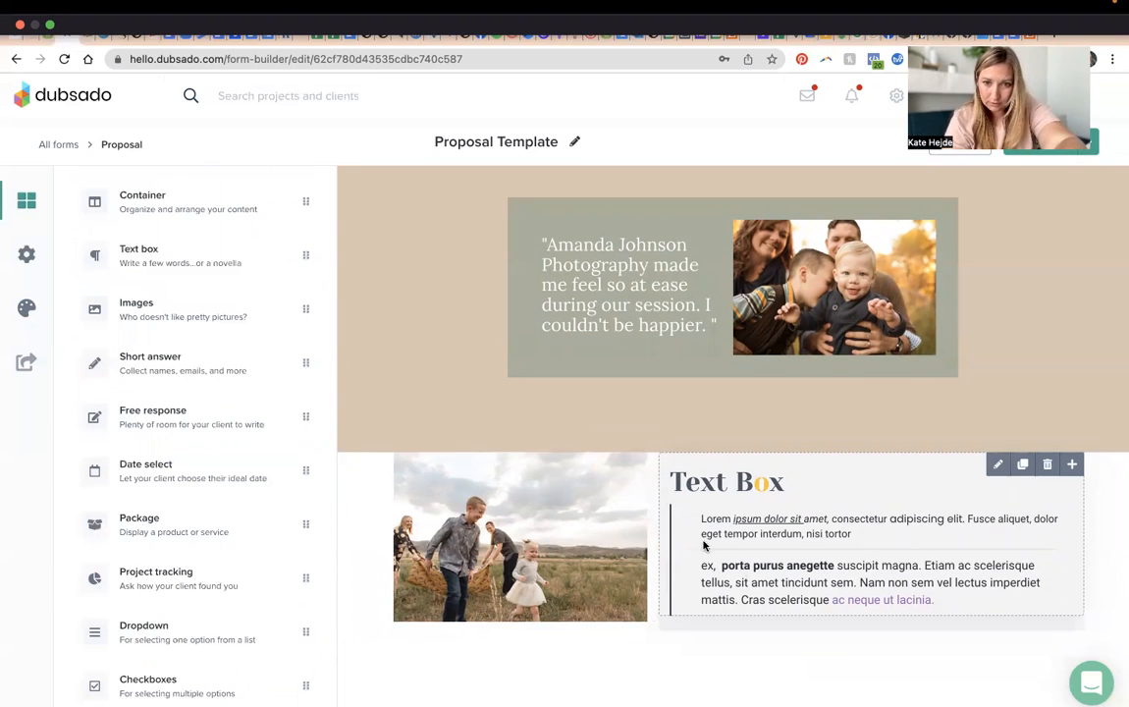
{"action": "left_click", "coordinate": [700, 439]}
{"action": "scroll", "coordinate": [121, 587], "scroll_direction": "down", "scroll_amount": 15}
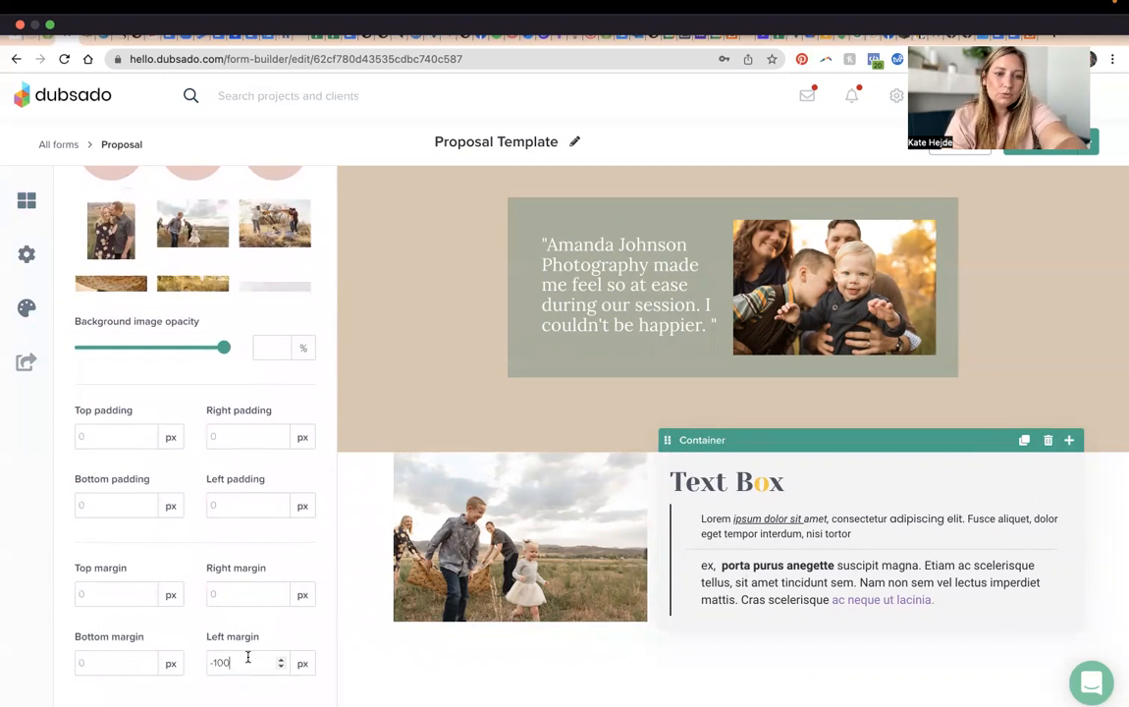
{"action": "left_click", "coordinate": [247, 662]}
{"action": "key", "text": "BackSpace"}
{"action": "key", "text": "BackSpace"}
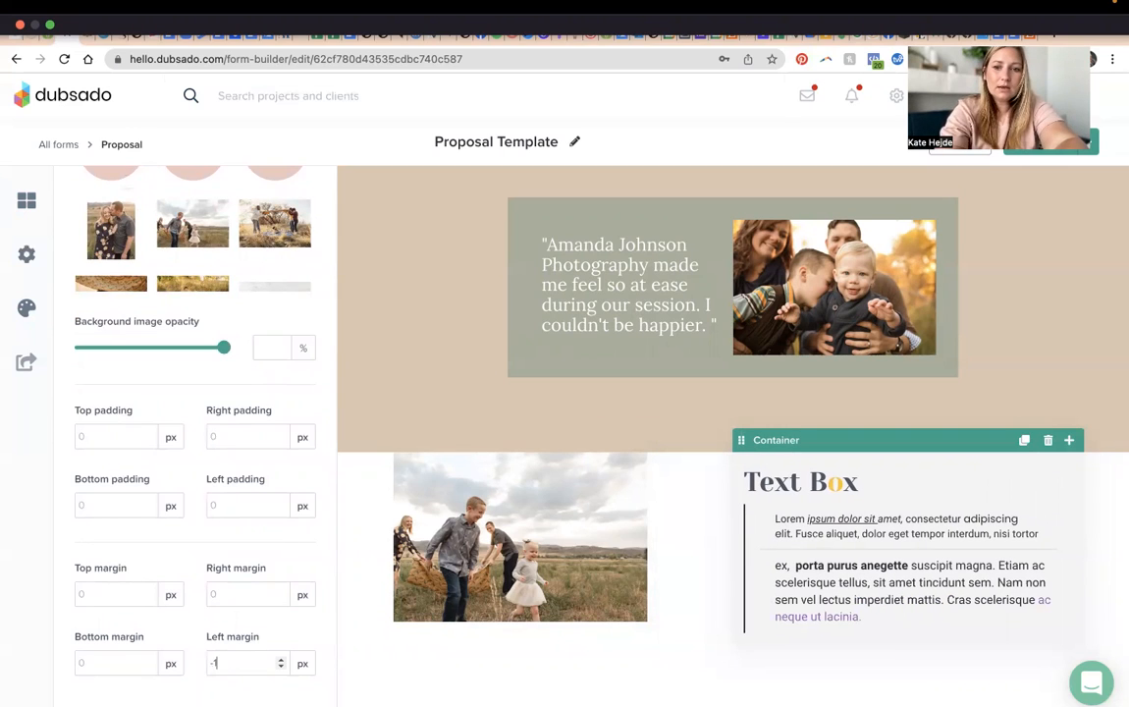
{"action": "type", "text": "50"}
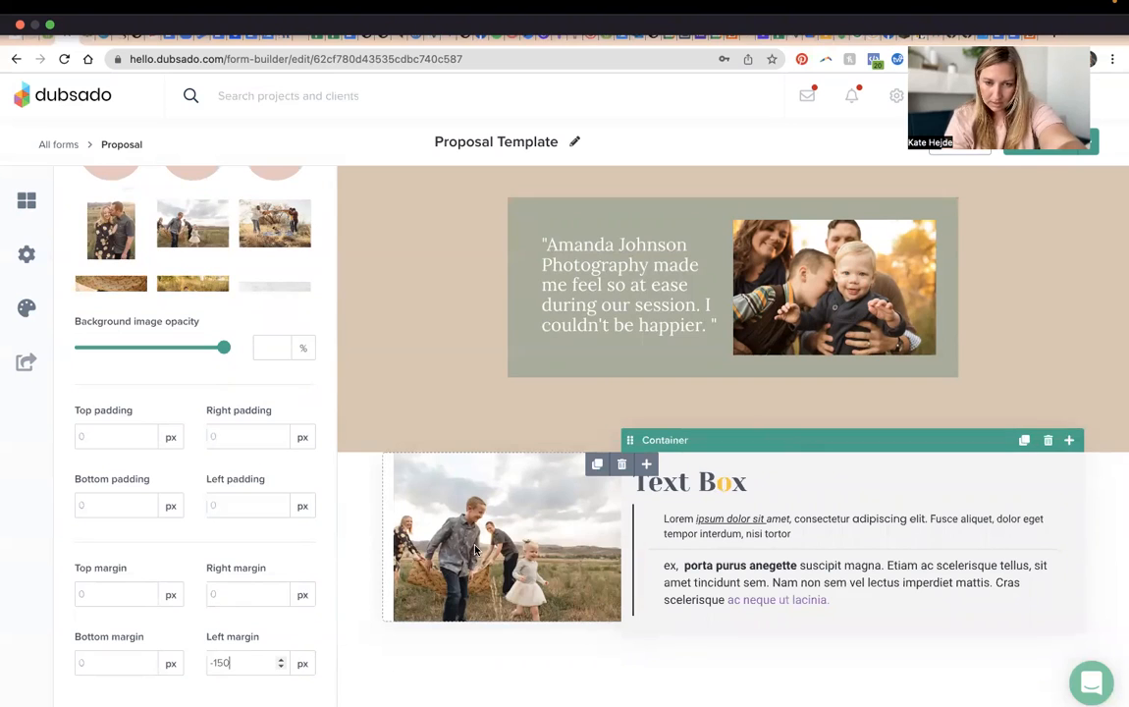
{"action": "left_click", "coordinate": [584, 658]}
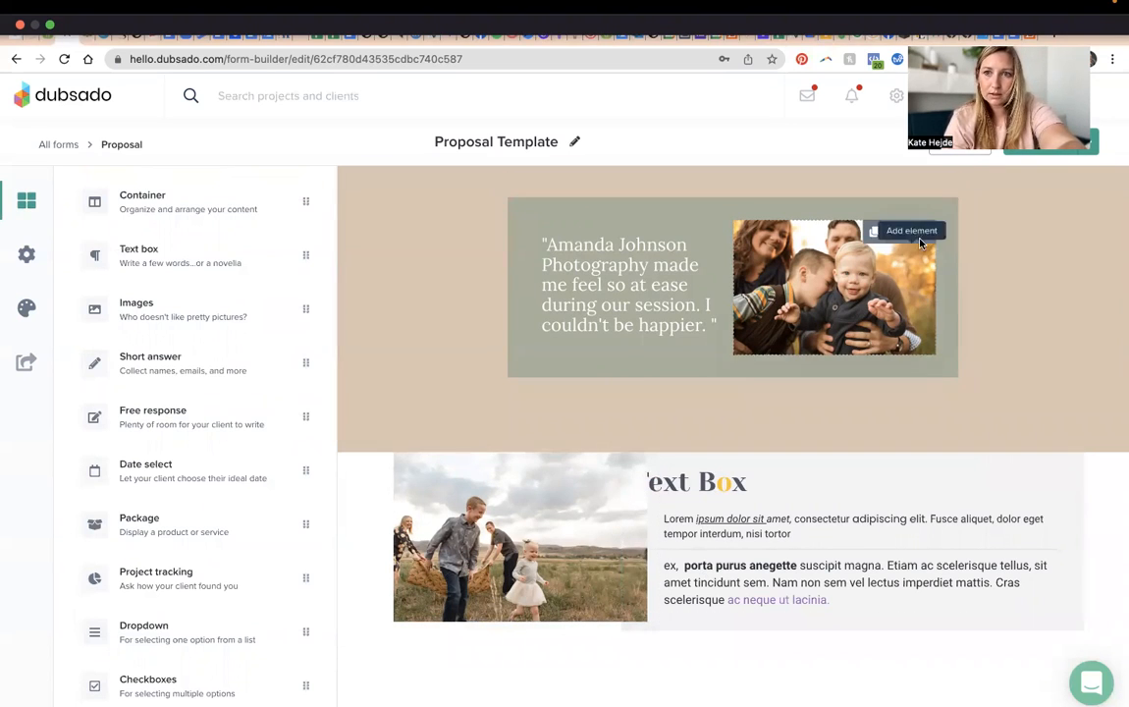
Step: Preview the proposal form and examine its layout down to the overlapping image and text box section above the submit button
{"action": "left_click", "coordinate": [960, 155]}
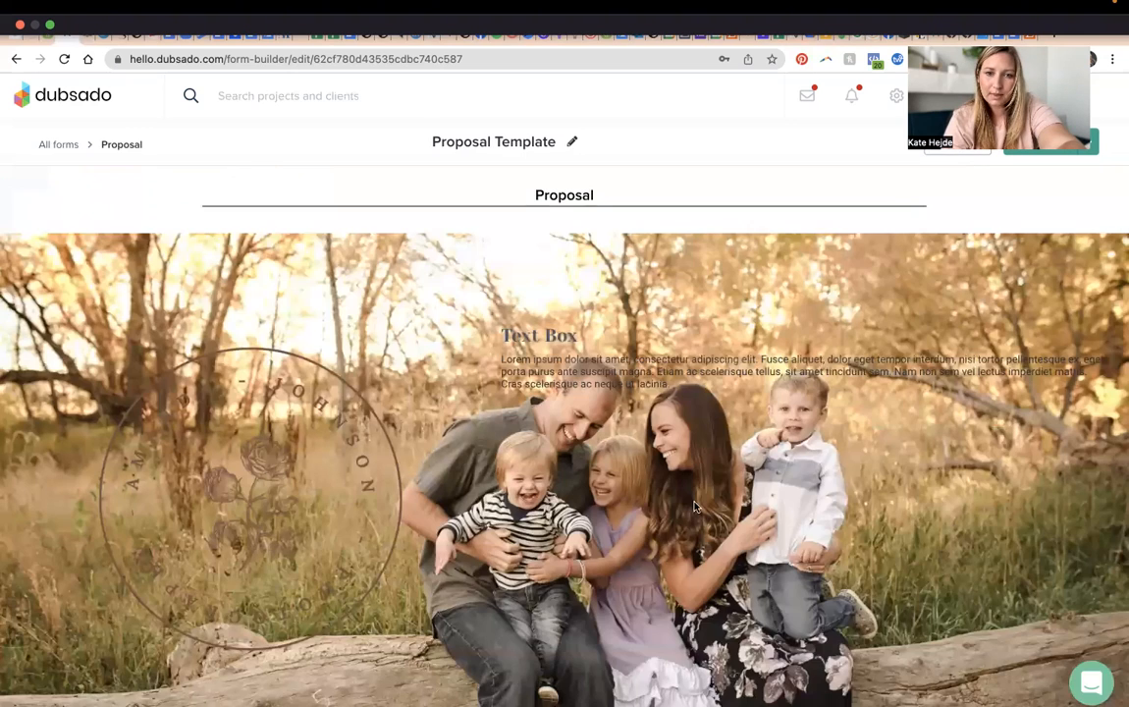
{"action": "scroll", "coordinate": [694, 507], "scroll_direction": "down", "scroll_amount": 3}
{"action": "scroll", "coordinate": [697, 515], "scroll_direction": "down", "scroll_amount": 4}
{"action": "scroll", "coordinate": [605, 278], "scroll_direction": "up", "scroll_amount": 1}
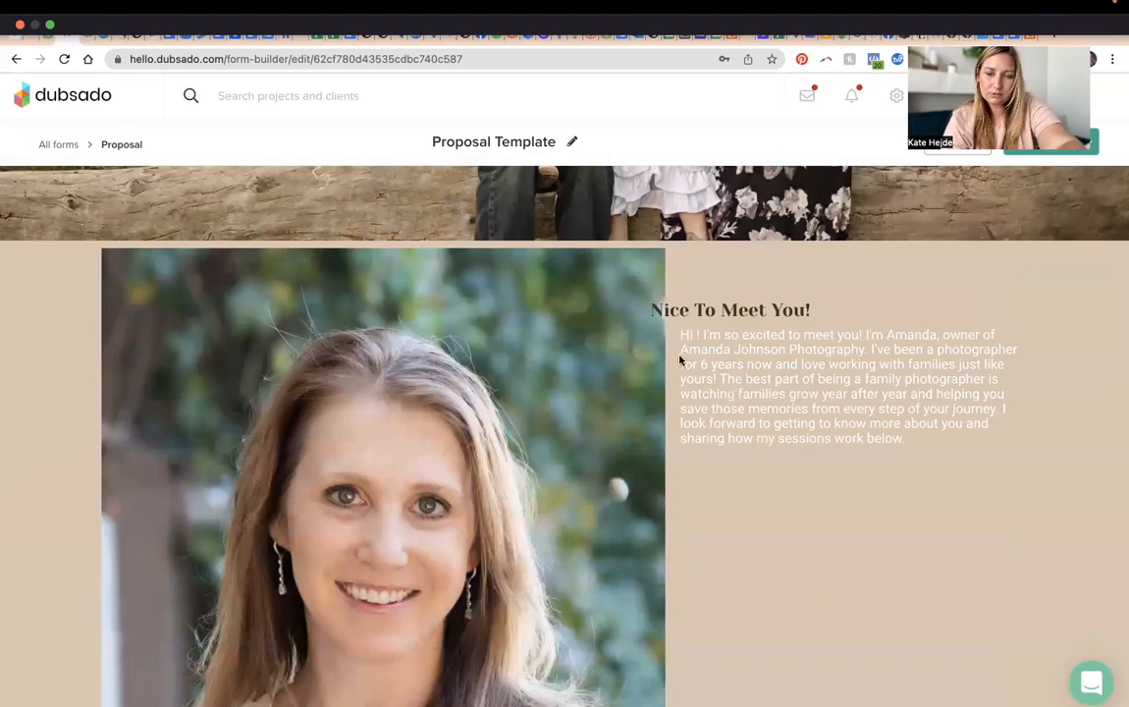
{"action": "scroll", "coordinate": [698, 450], "scroll_direction": "down", "scroll_amount": 8}
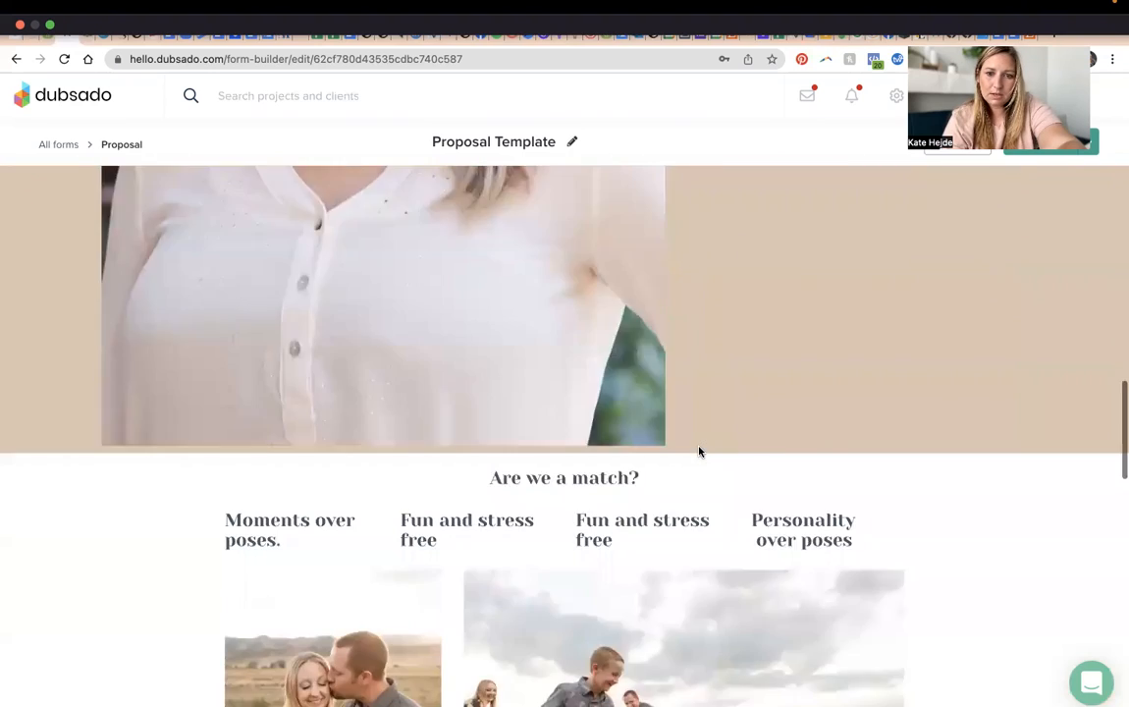
{"action": "scroll", "coordinate": [699, 450], "scroll_direction": "down", "scroll_amount": 6}
{"action": "scroll", "coordinate": [699, 451], "scroll_direction": "down", "scroll_amount": 9}
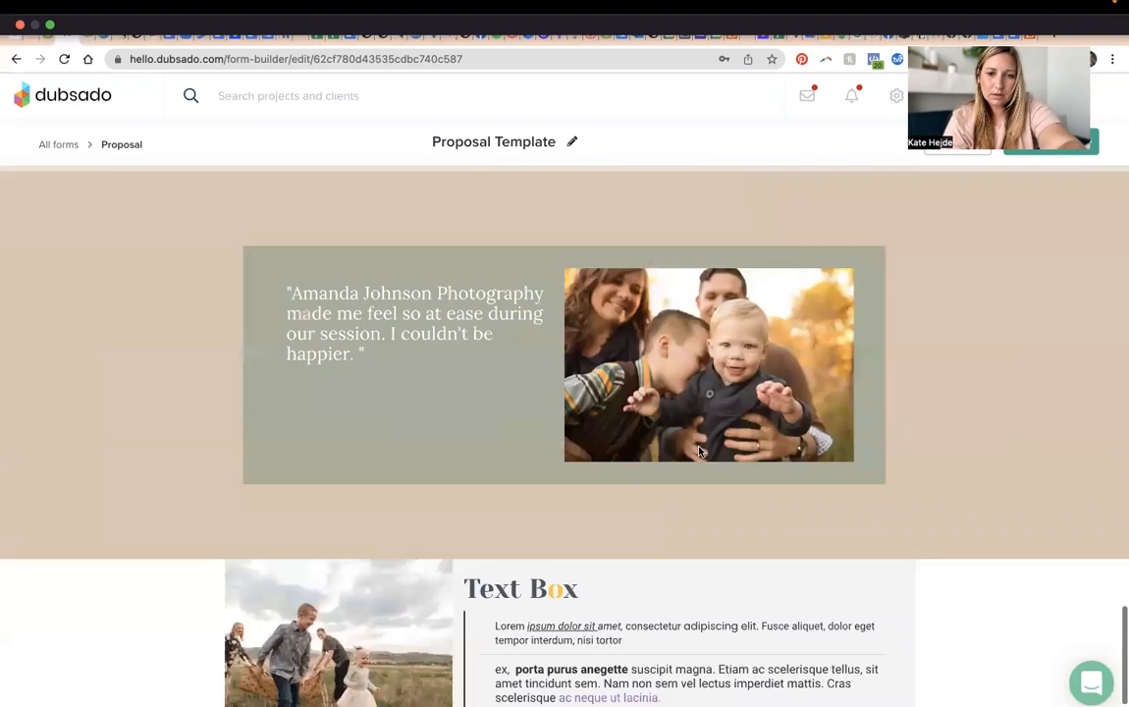
{"action": "scroll", "coordinate": [700, 450], "scroll_direction": "down", "scroll_amount": 1}
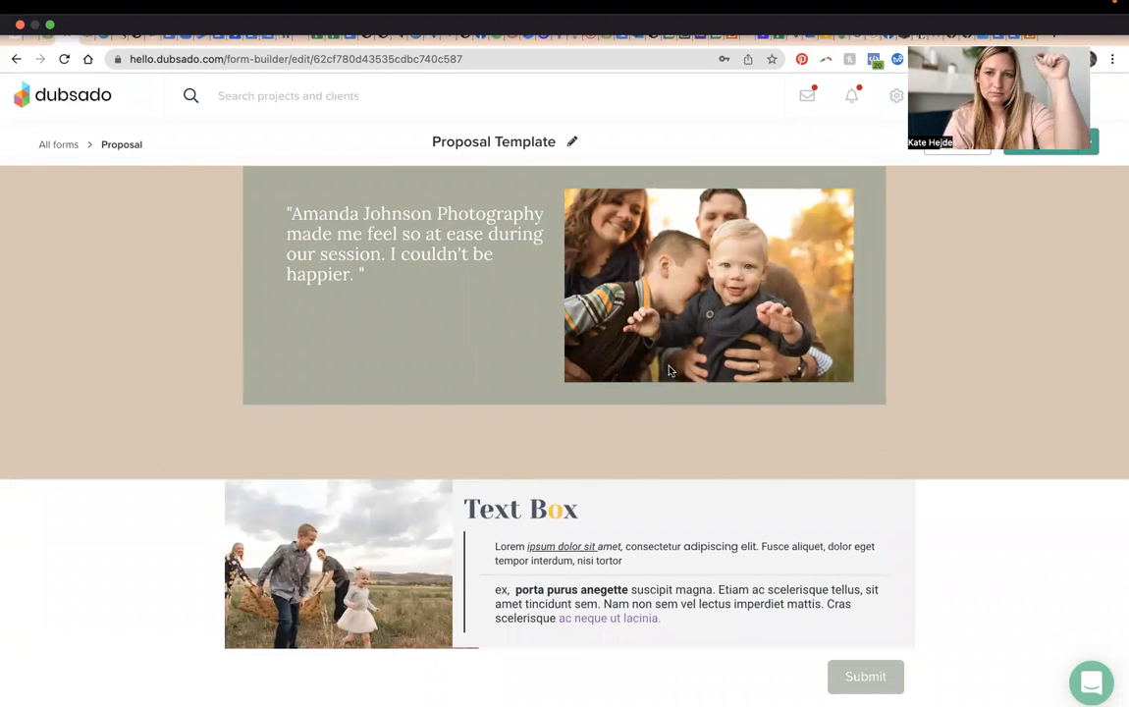
{"action": "mouse_move", "coordinate": [1010, 15]}
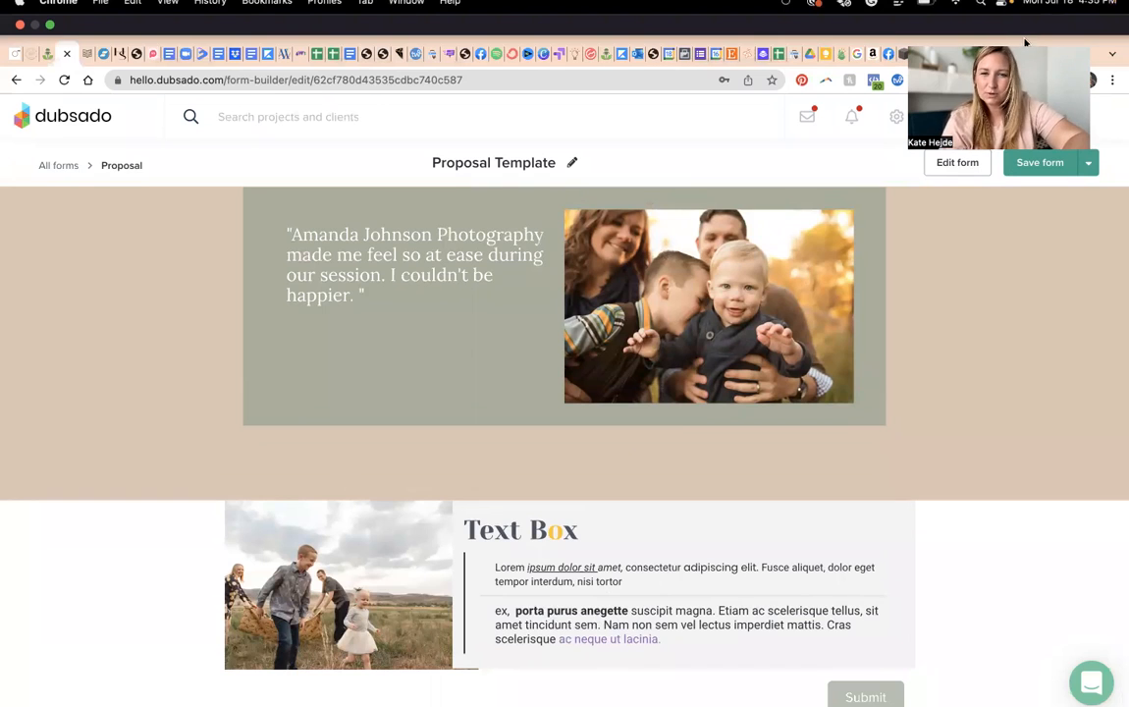